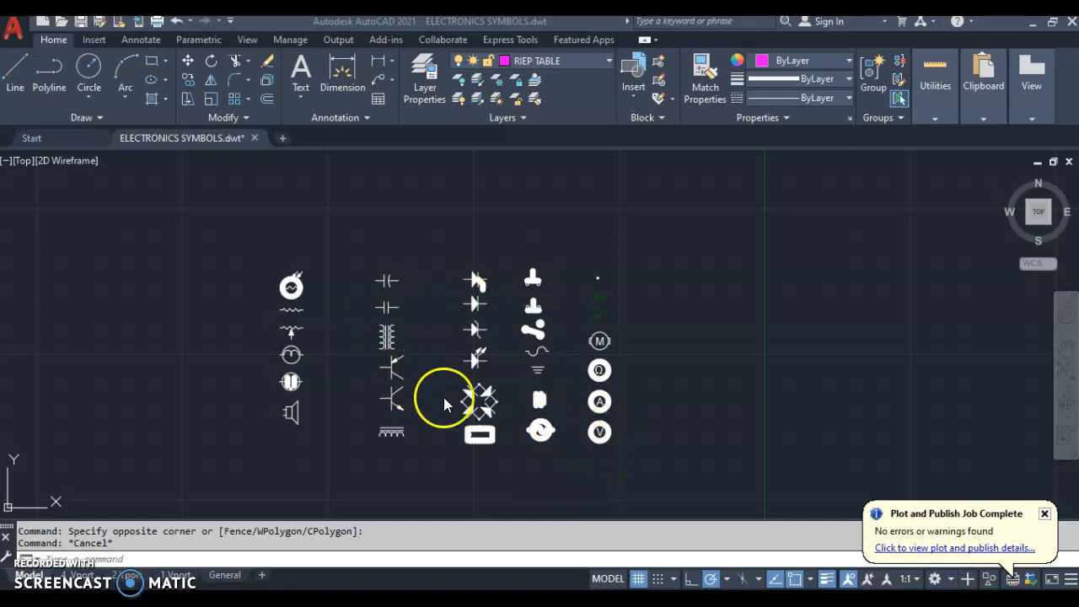
# Assign the symbols in the lower rows of all five columns to the SYMBOLS layer.
pyautogui.click(635, 465)
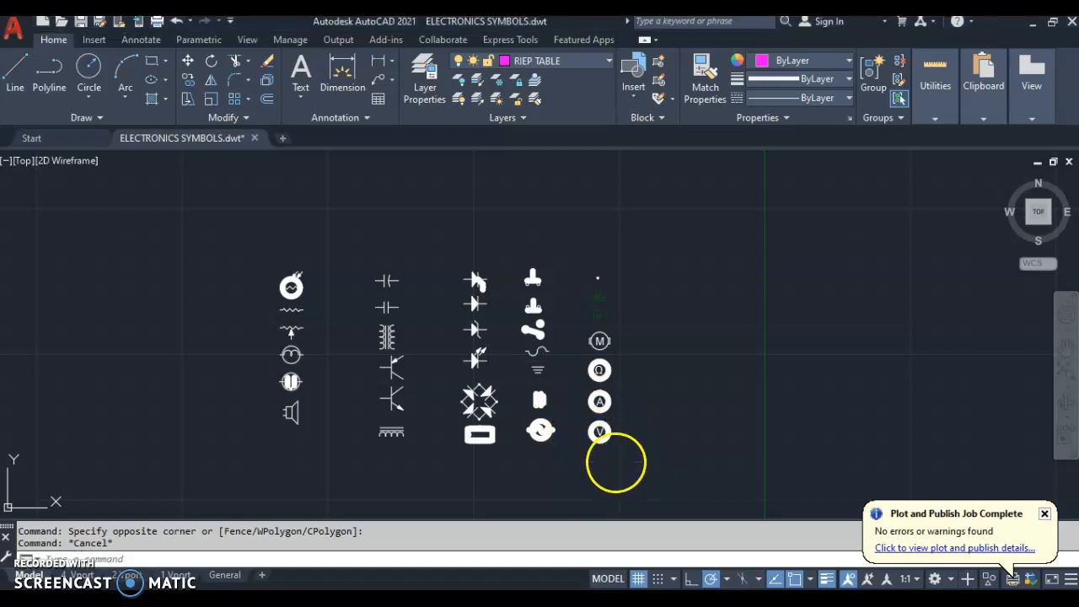
pyautogui.click(615, 461)
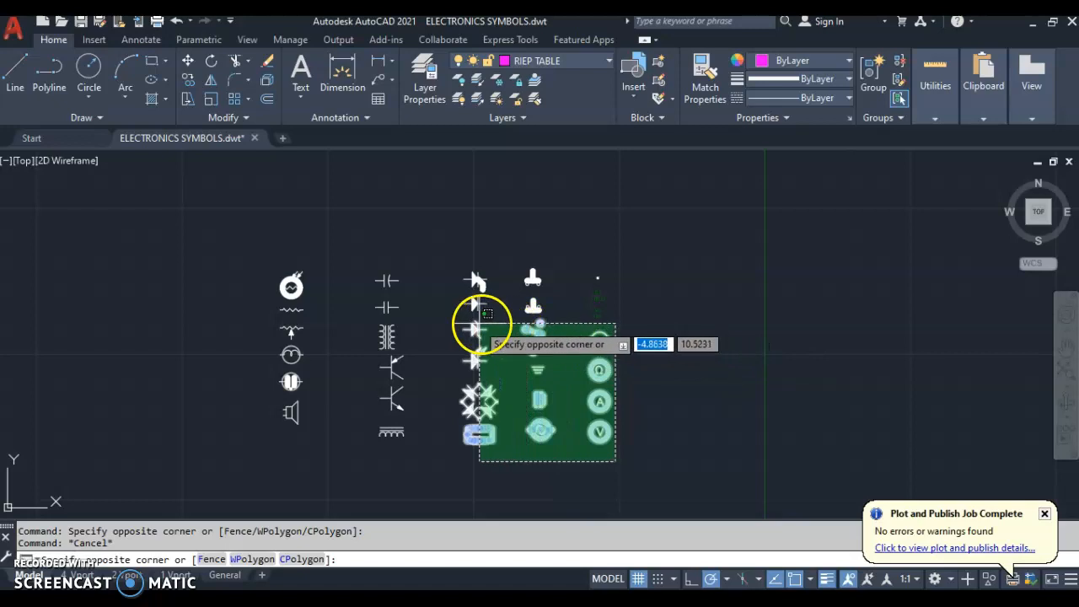
pyautogui.click(244, 316)
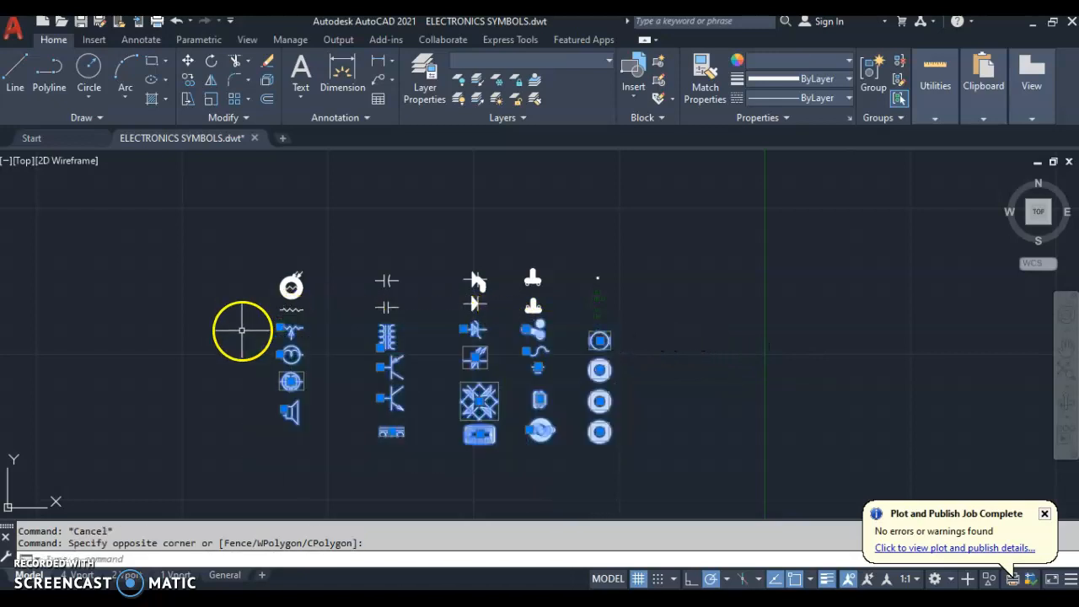
pyautogui.click(597, 62)
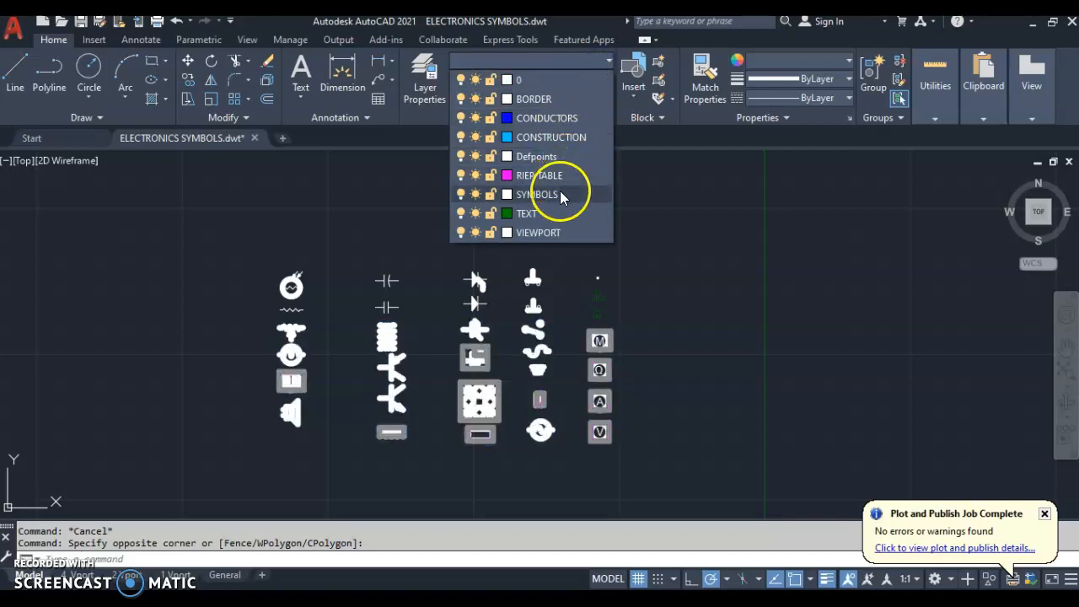
pyautogui.click(557, 194)
# Add the top two rows of symbols in the first four columns to the selection and assign them to the SYMBOLS layer.
pyautogui.click(257, 252)
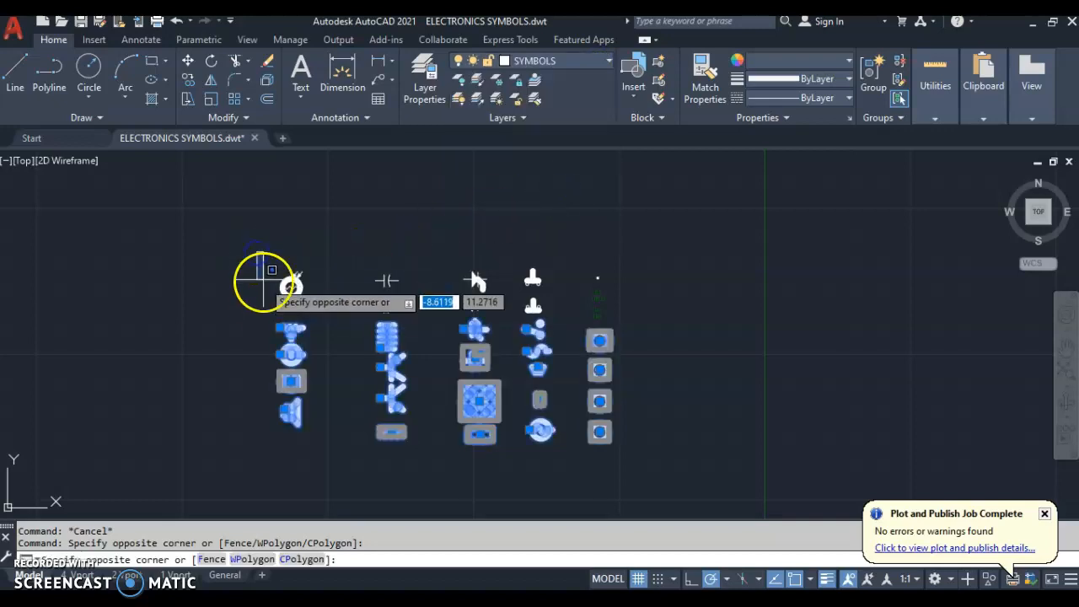
pyautogui.click(551, 314)
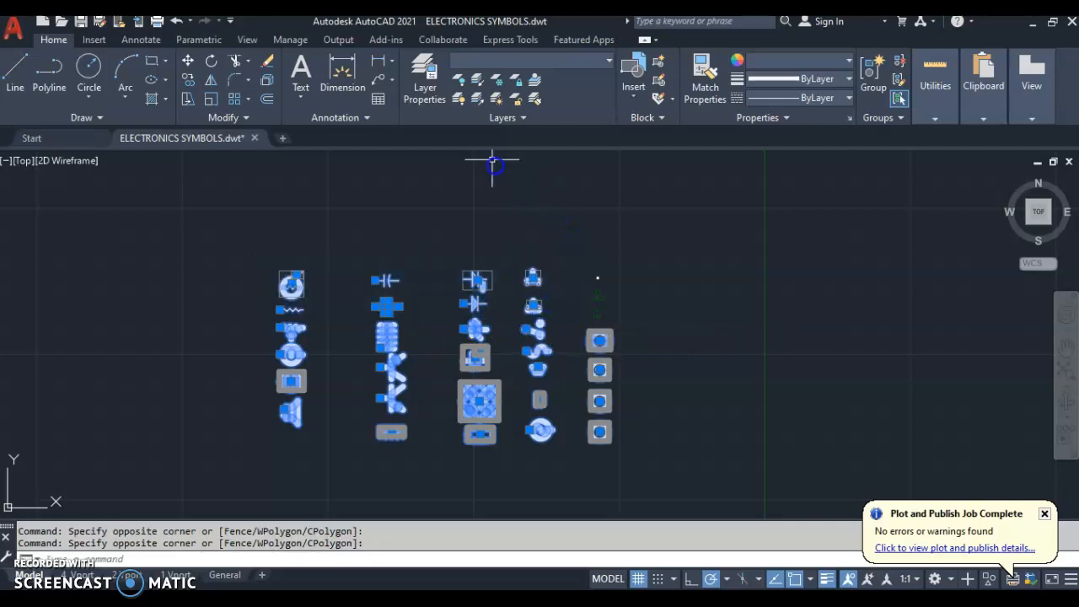
pyautogui.click(589, 66)
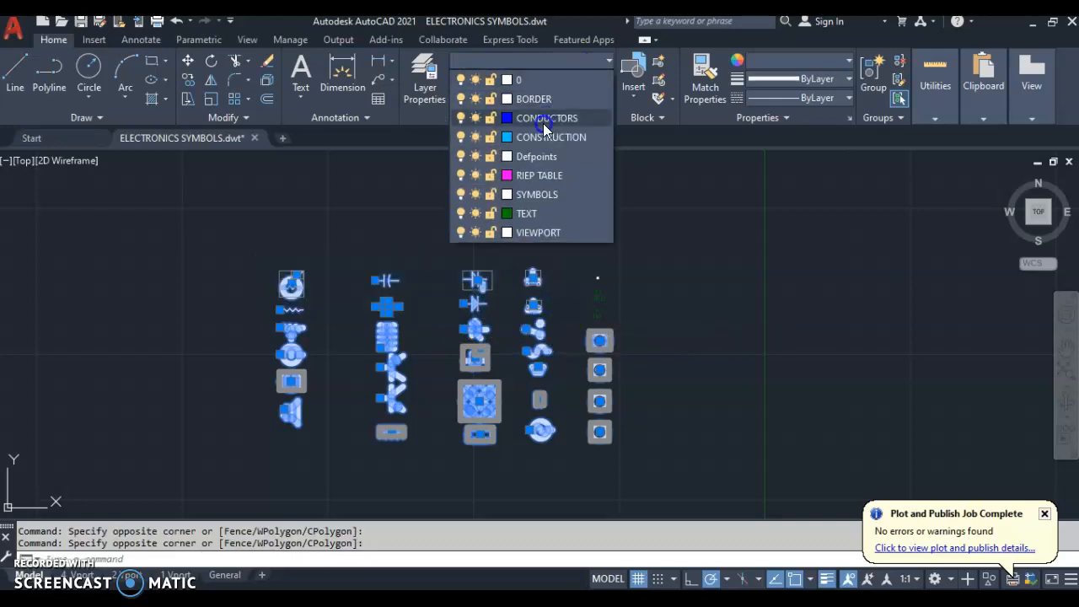
pyautogui.click(528, 194)
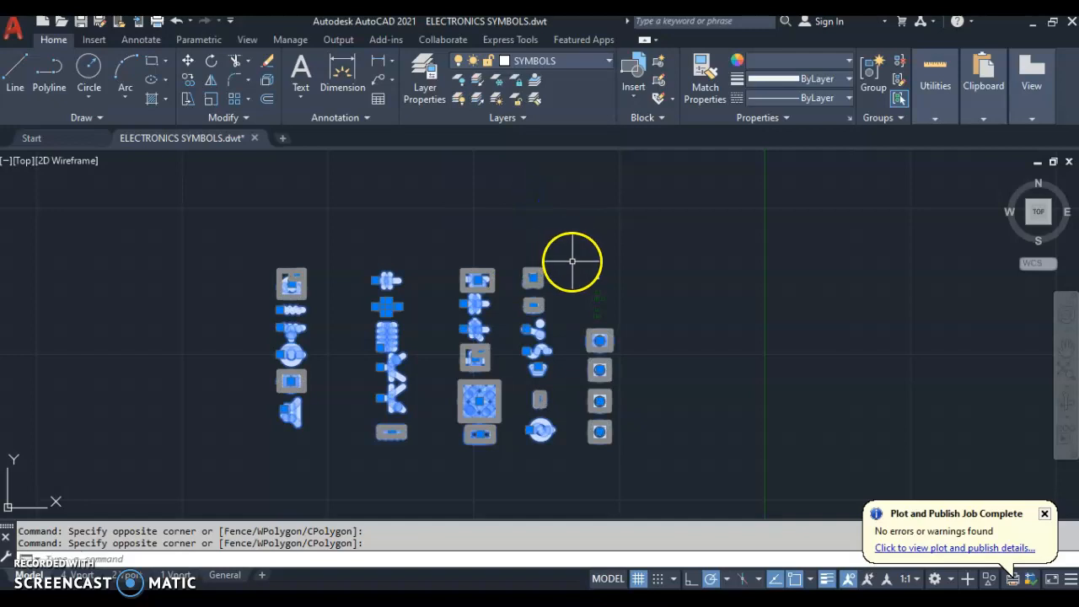
# Assign the connection dot above the green text labels to the SYMBOLS layer and clear the selection.
pyautogui.click(572, 261)
pyautogui.click(618, 274)
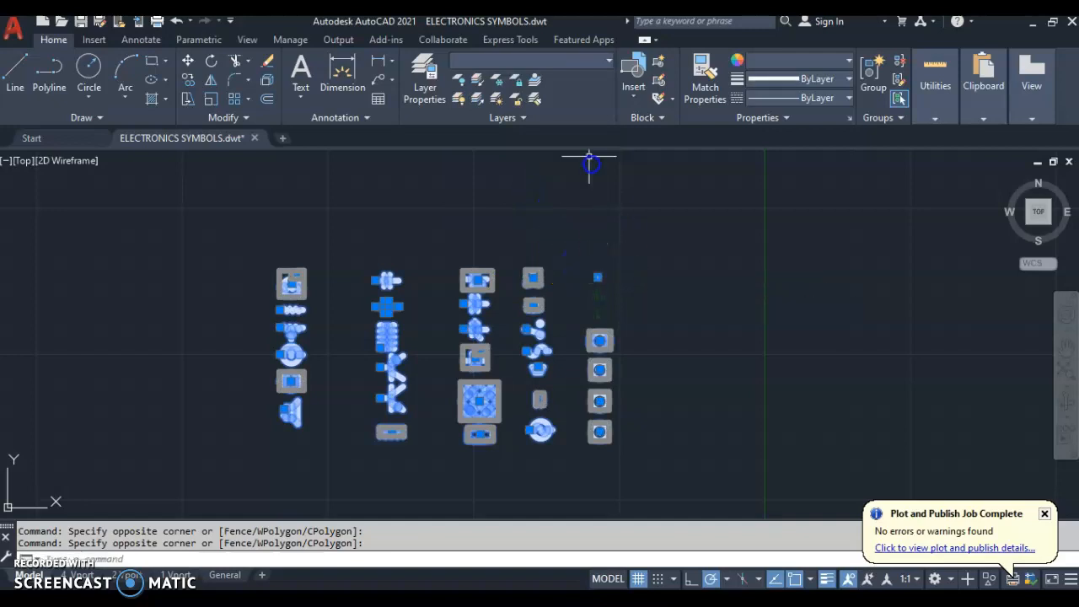
pyautogui.click(570, 65)
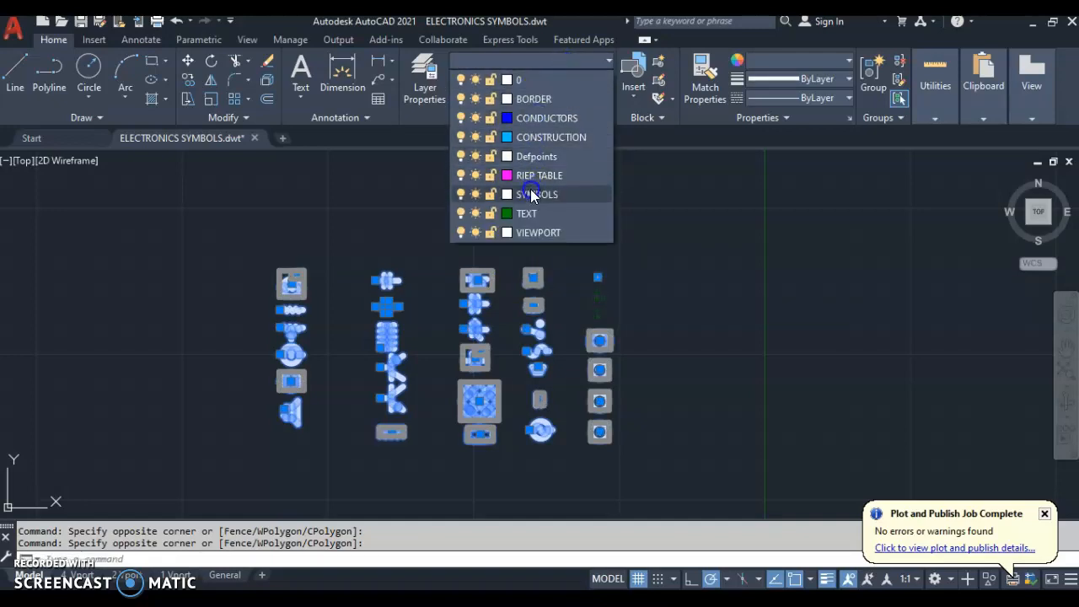
pyautogui.click(532, 196)
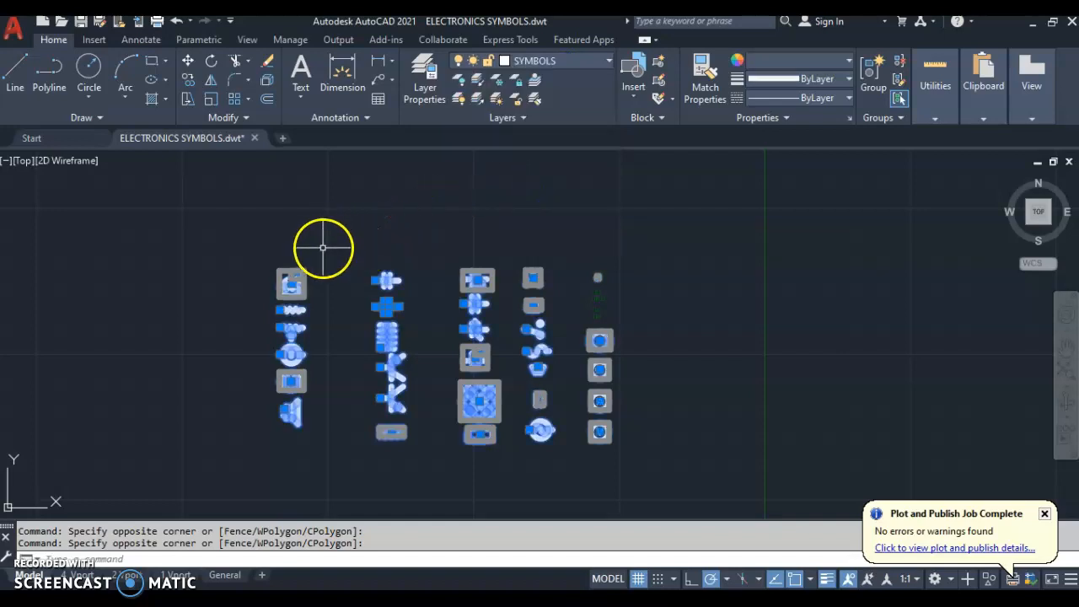
pyautogui.press('Escape')
# Examine the symbols up close and compare them with lineweight display off, leaving lineweight display on.
pyautogui.scroll(6, 397, 329)
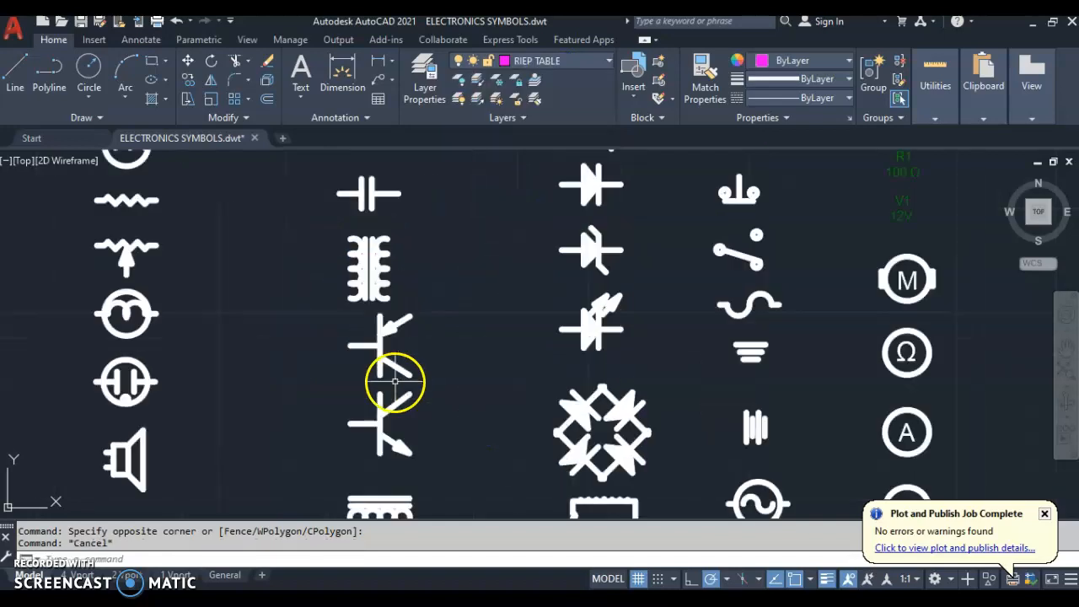
pyautogui.scroll(-5, 414, 372)
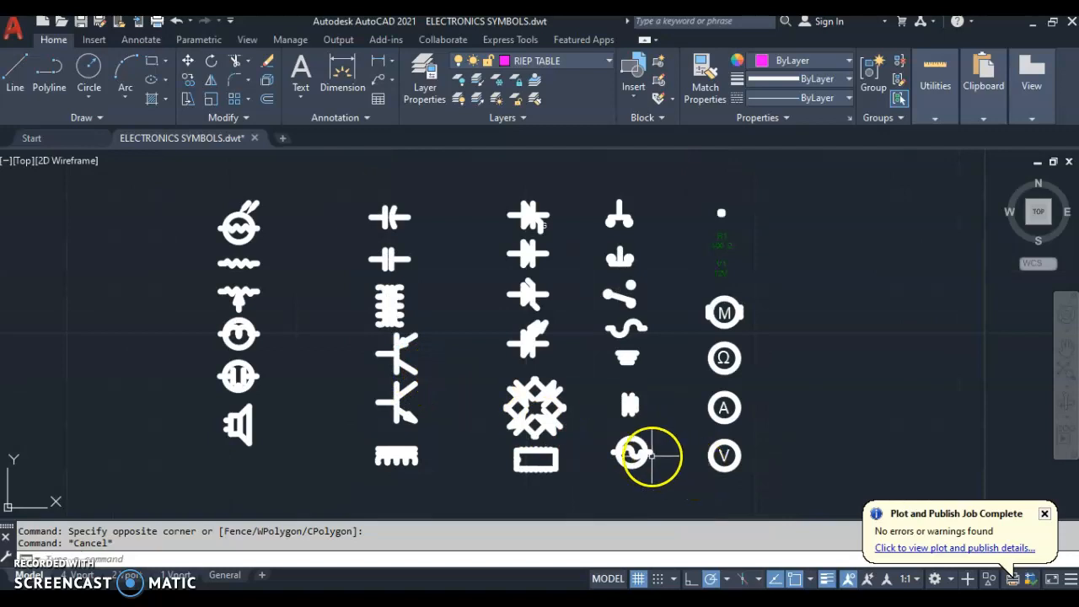
pyautogui.scroll(2, 572, 417)
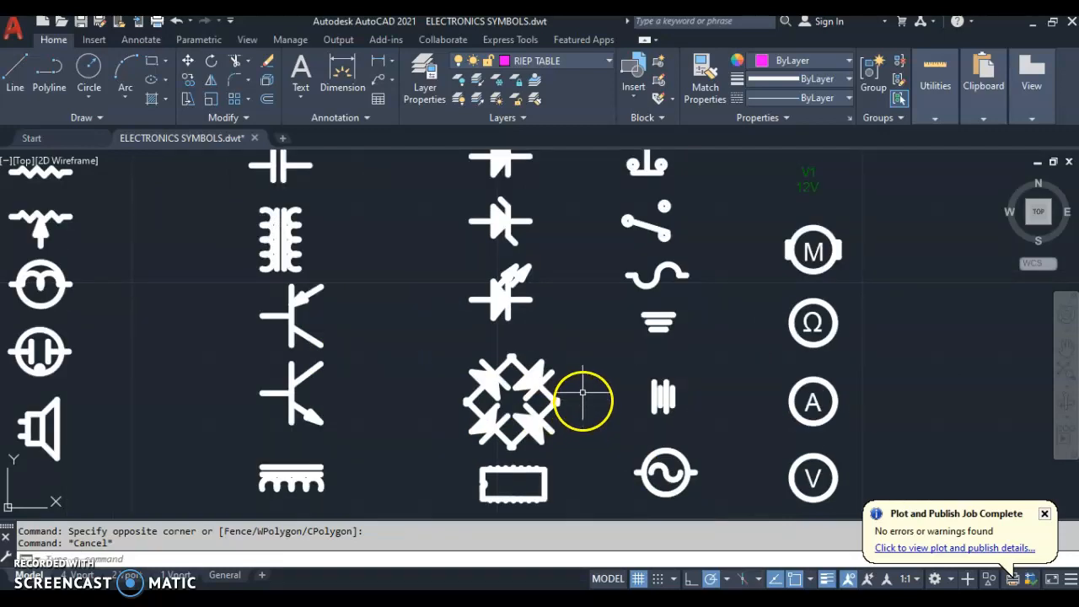
pyautogui.scroll(-3, 583, 379)
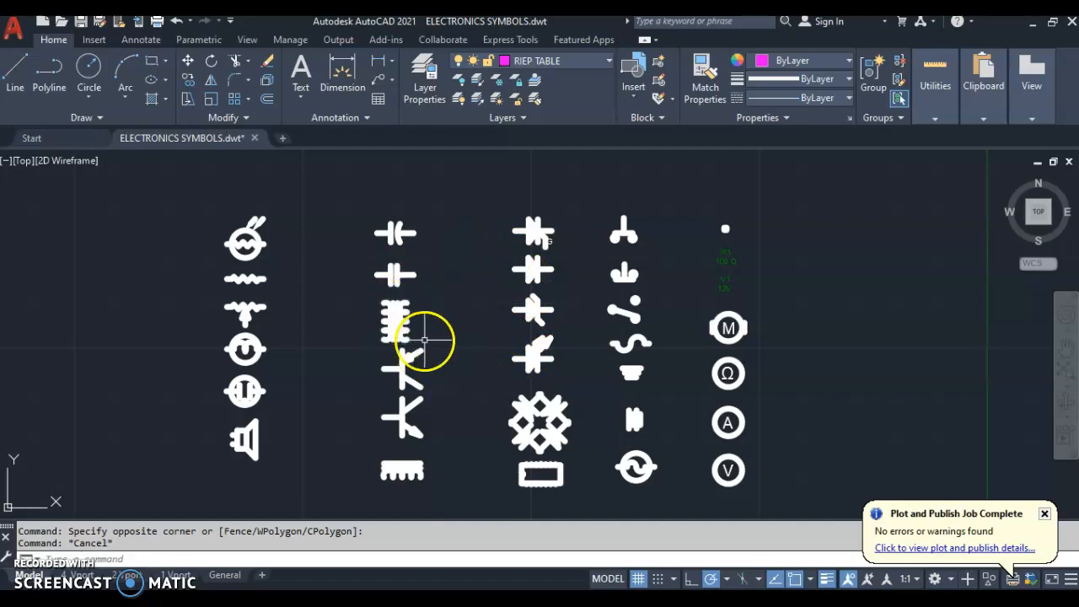
pyautogui.scroll(2, 439, 382)
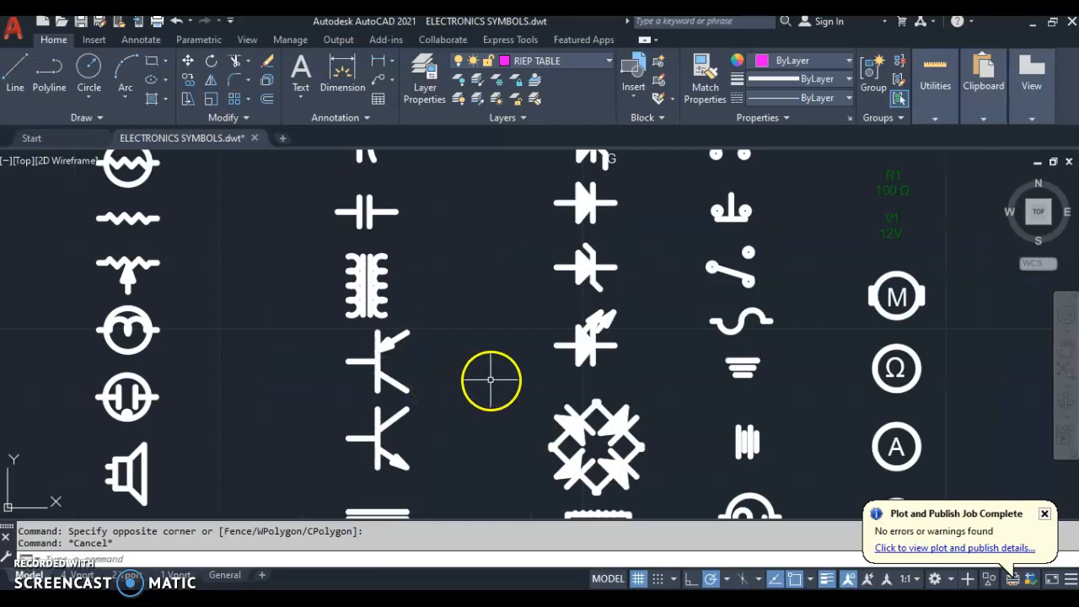
pyautogui.scroll(-2, 490, 380)
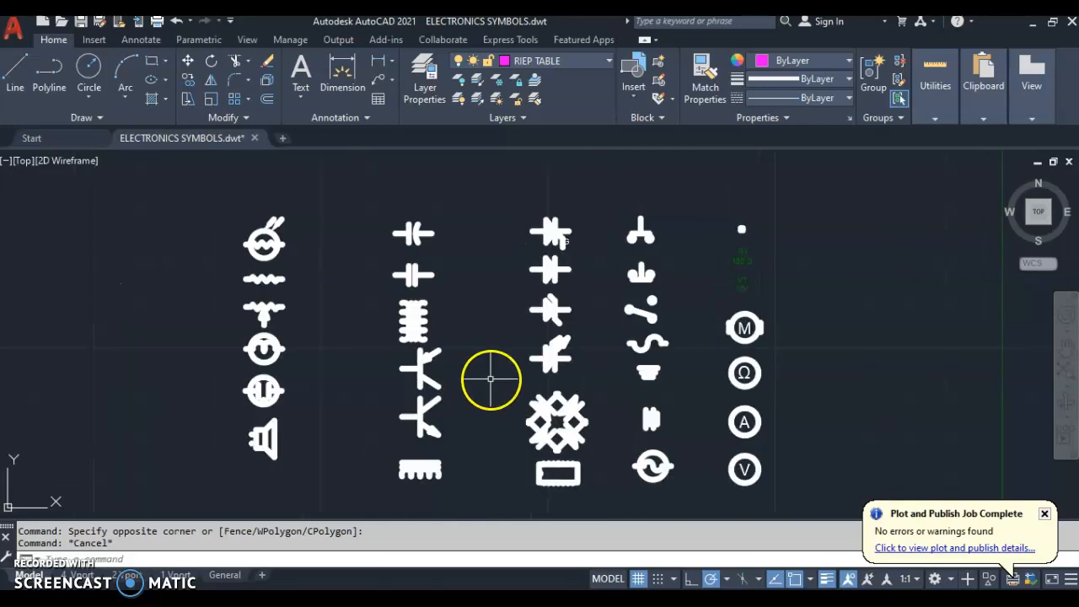
pyautogui.click(826, 580)
pyautogui.scroll(3, 501, 400)
pyautogui.scroll(-1, 502, 402)
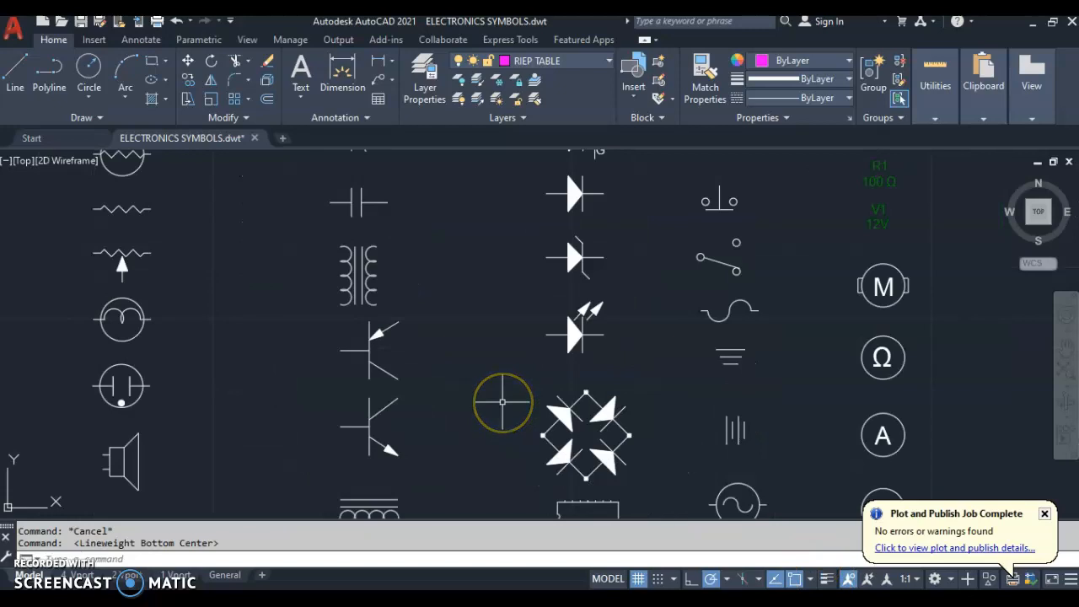
pyautogui.scroll(-2, 503, 402)
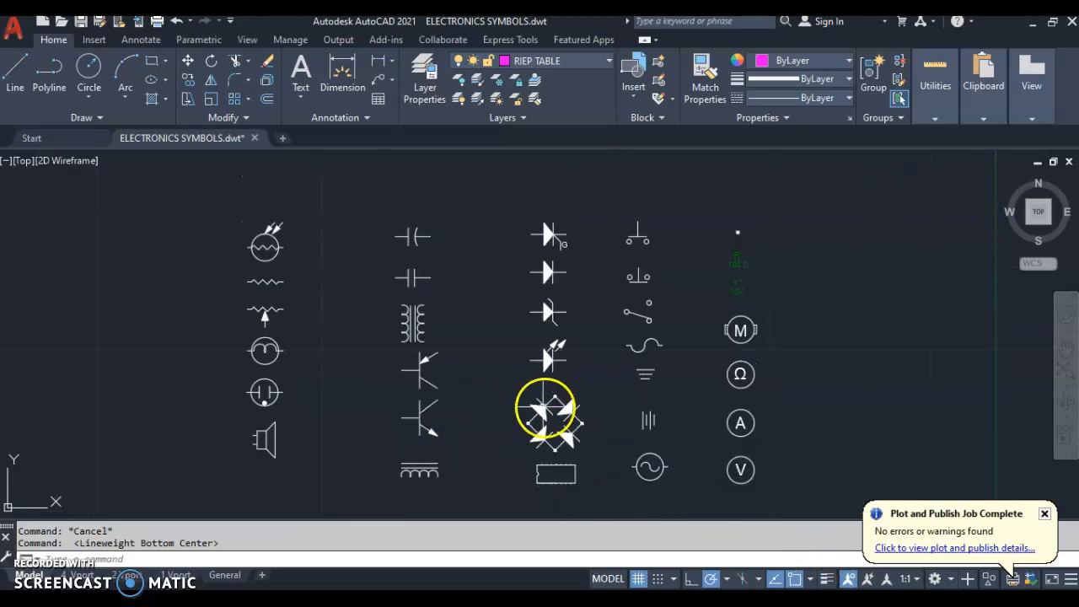
pyautogui.click(826, 579)
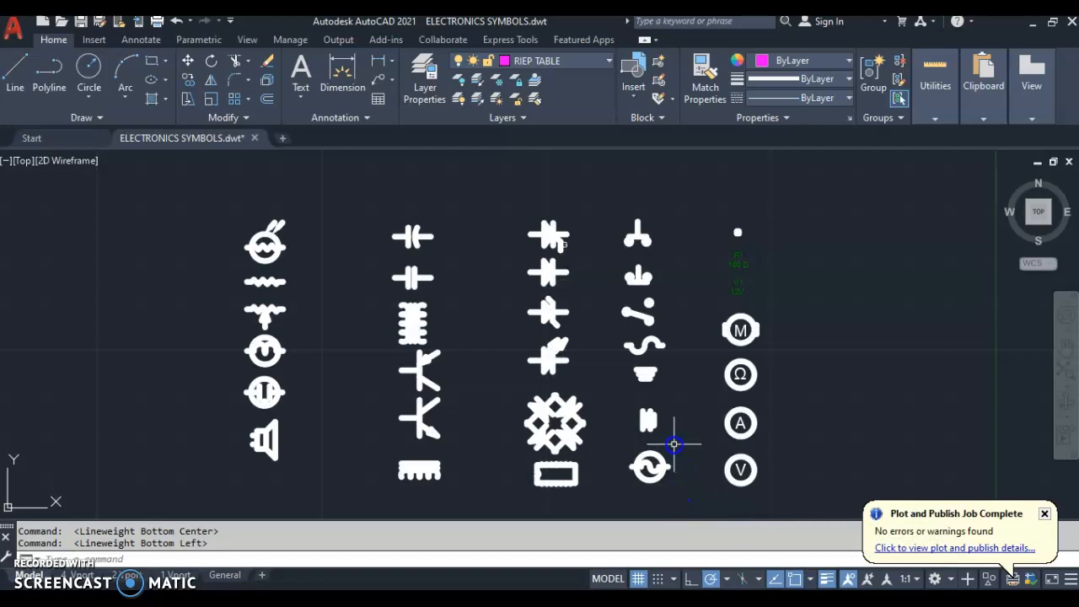
# Copy the battery symbol to the clipboard and paste it into the empty area to the right of the symbol columns.
pyautogui.click(674, 444)
pyautogui.click(623, 401)
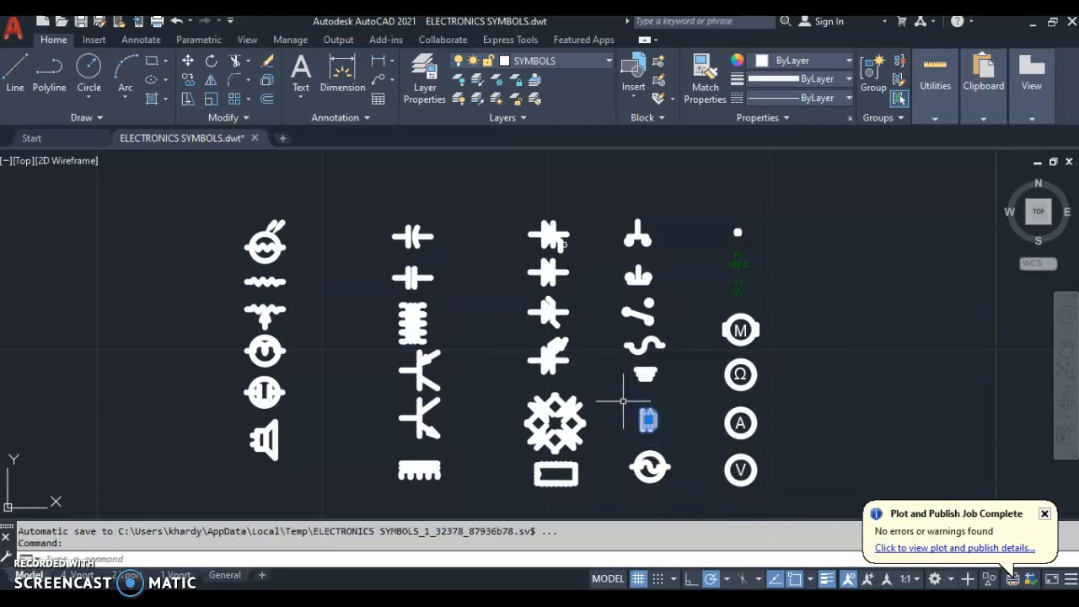
pyautogui.hotkey('ctrl', 'c')
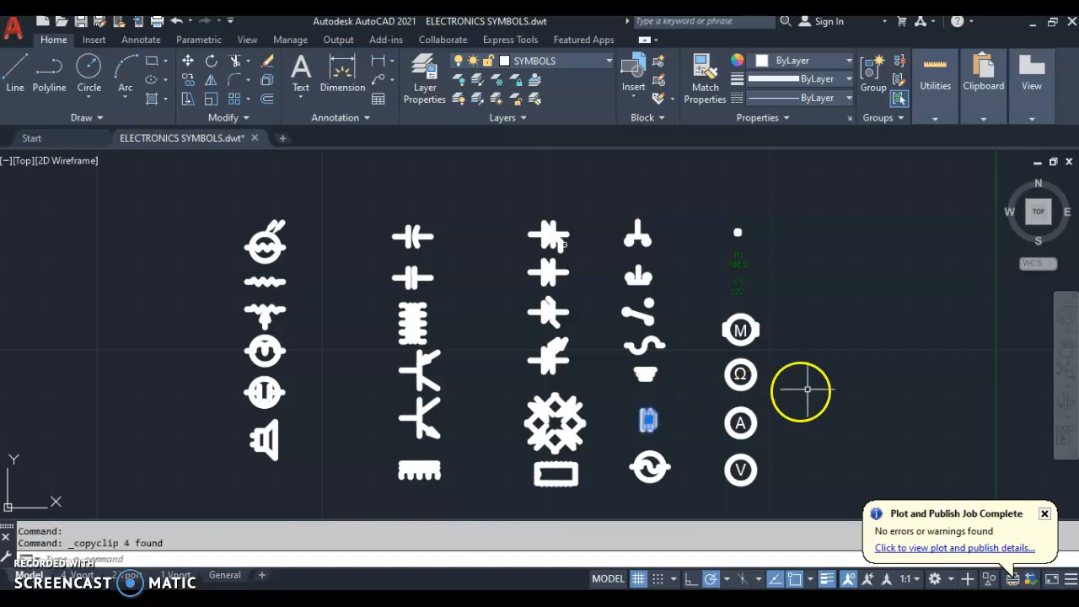
pyautogui.moveTo(862, 379); pyautogui.dragTo(535, 383, button='middle')
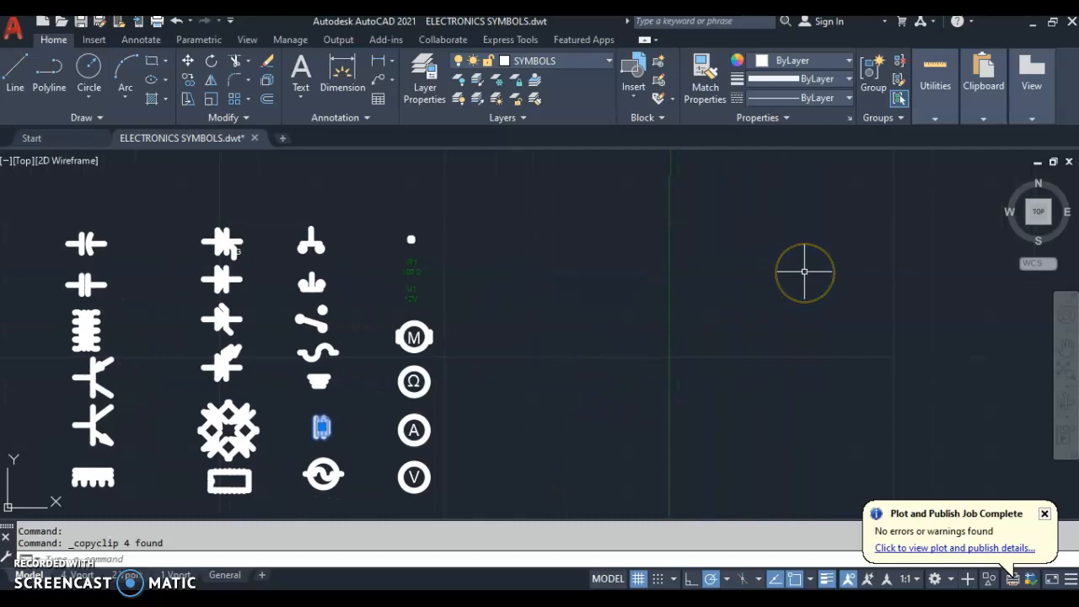
pyautogui.hotkey('ctrl', 'v')
pyautogui.click(802, 271)
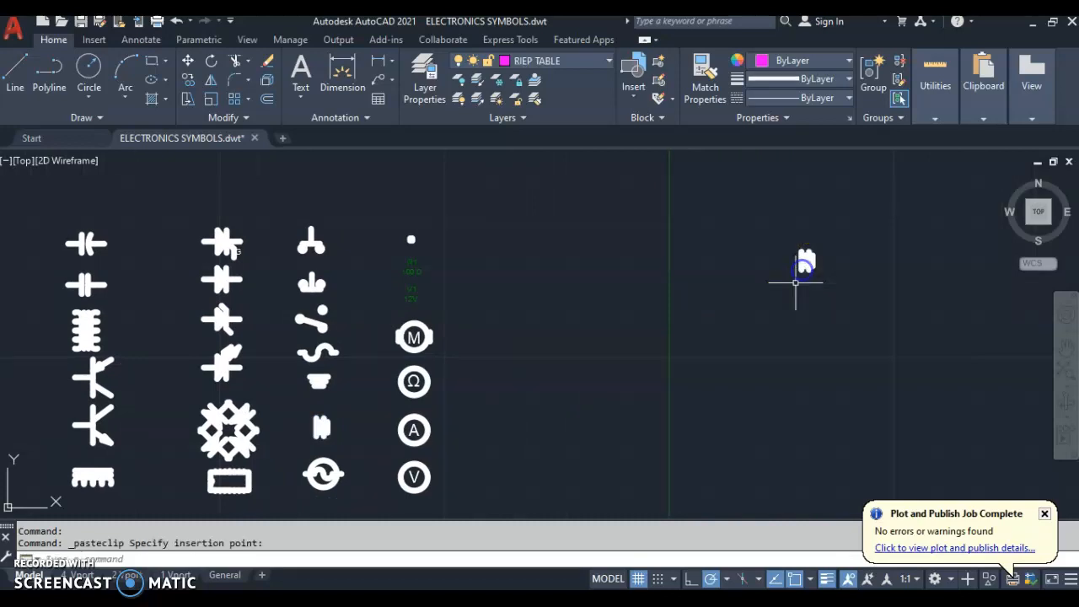
# Copy the resistor symbol from its left end to about 0.4 units right of the pasted battery, aligned with the battery's midpoint.
pyautogui.moveTo(650, 357)
pyautogui.mouseDown(button='middle')
pyautogui.moveTo(829, 365)
pyautogui.moveTo(860, 355)
pyautogui.mouseUp(button='middle')
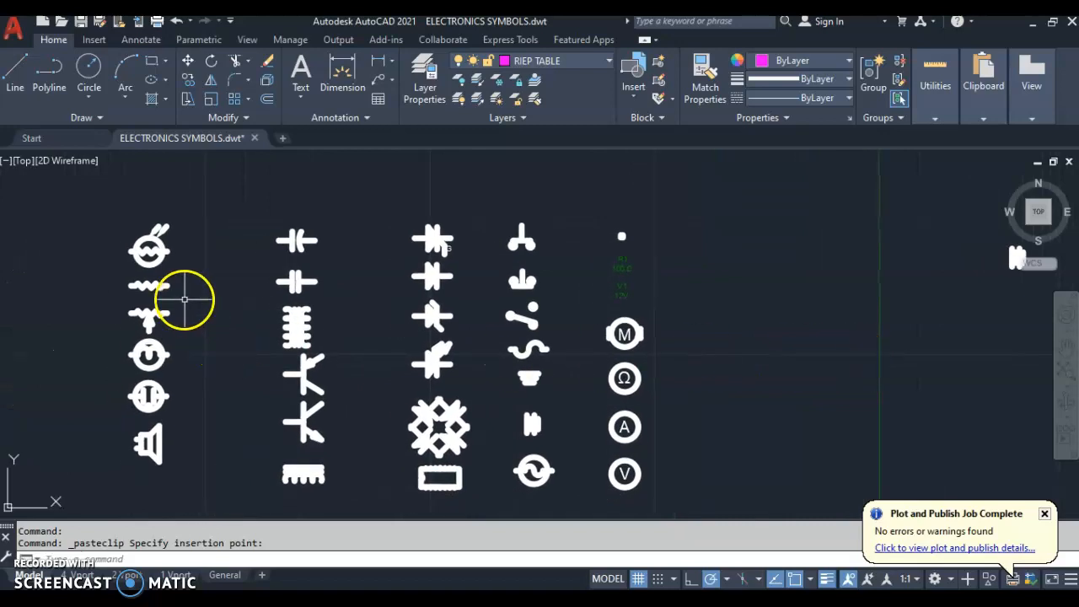
pyautogui.click(184, 299)
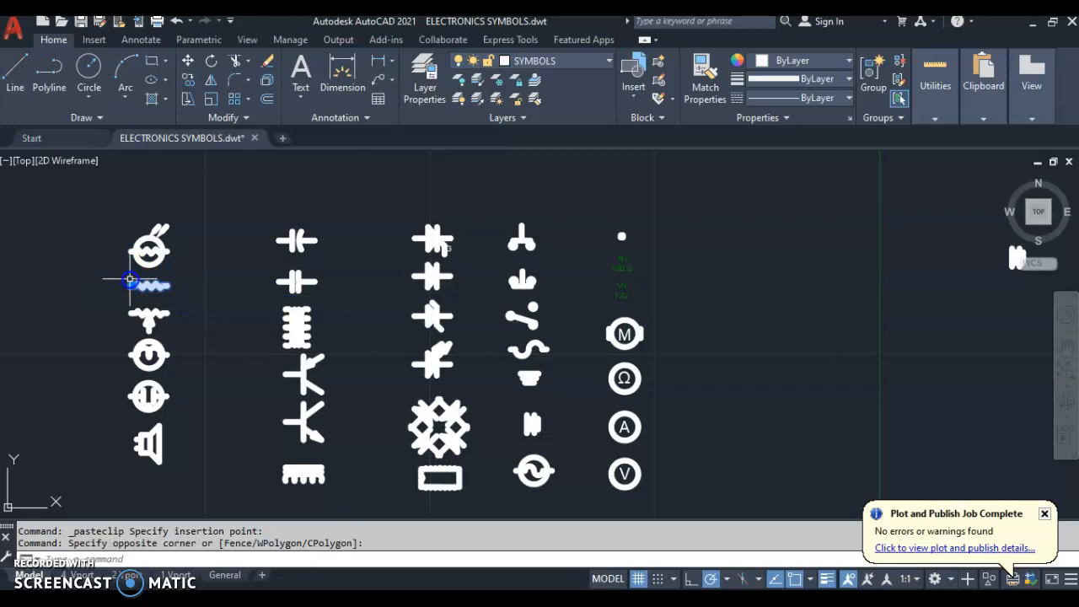
pyautogui.click(130, 280)
pyautogui.hotkey('ctrl', 'c')
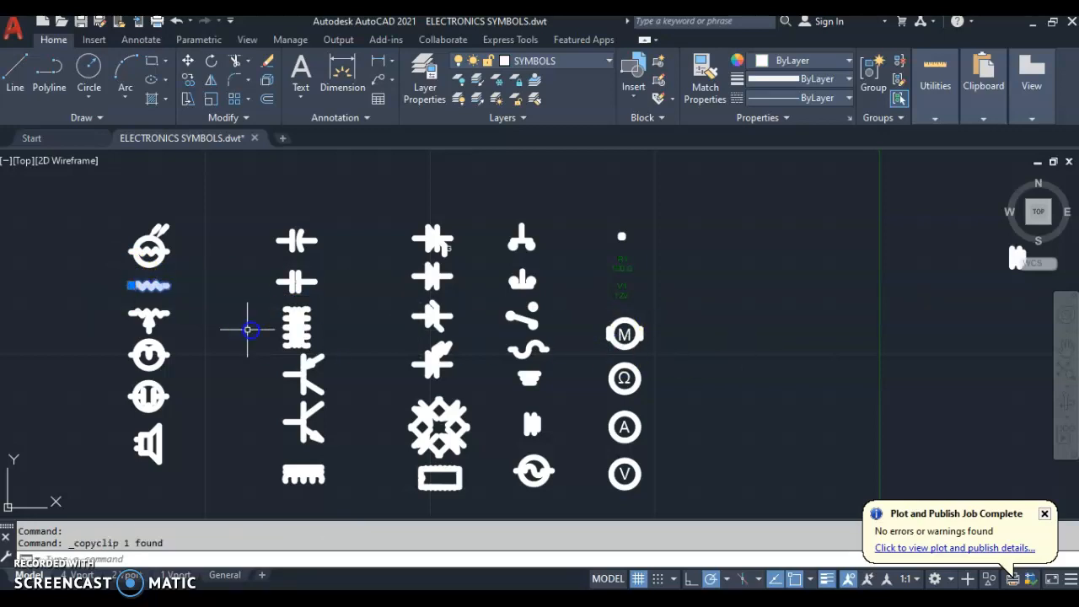
pyautogui.click(185, 297)
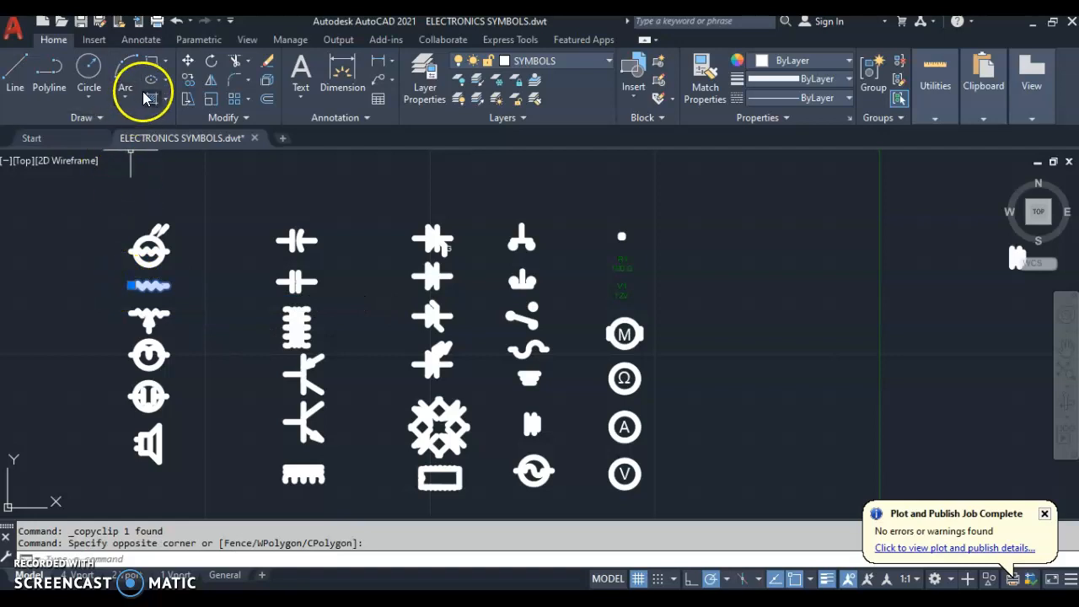
pyautogui.click(187, 81)
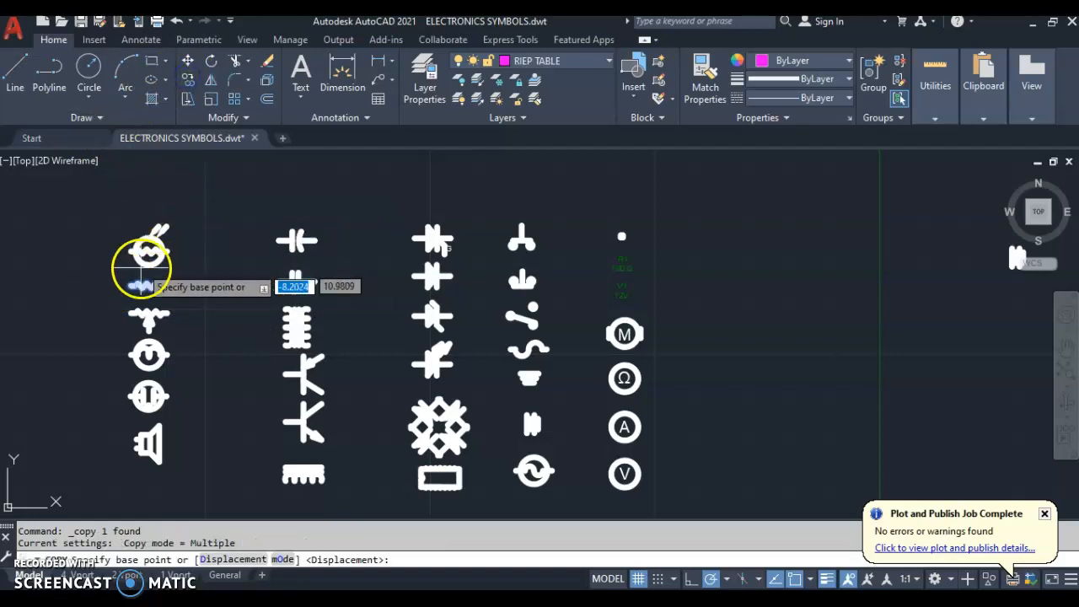
pyautogui.click(135, 285)
pyautogui.moveTo(735, 290); pyautogui.dragTo(225, 280, button='middle')
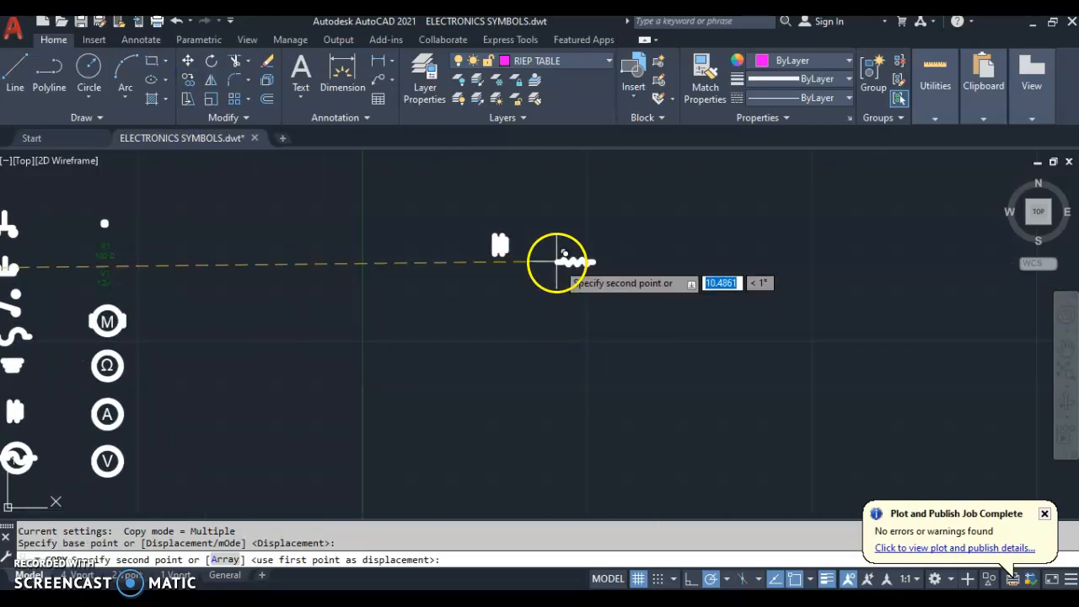
pyautogui.scroll(4, 537, 255)
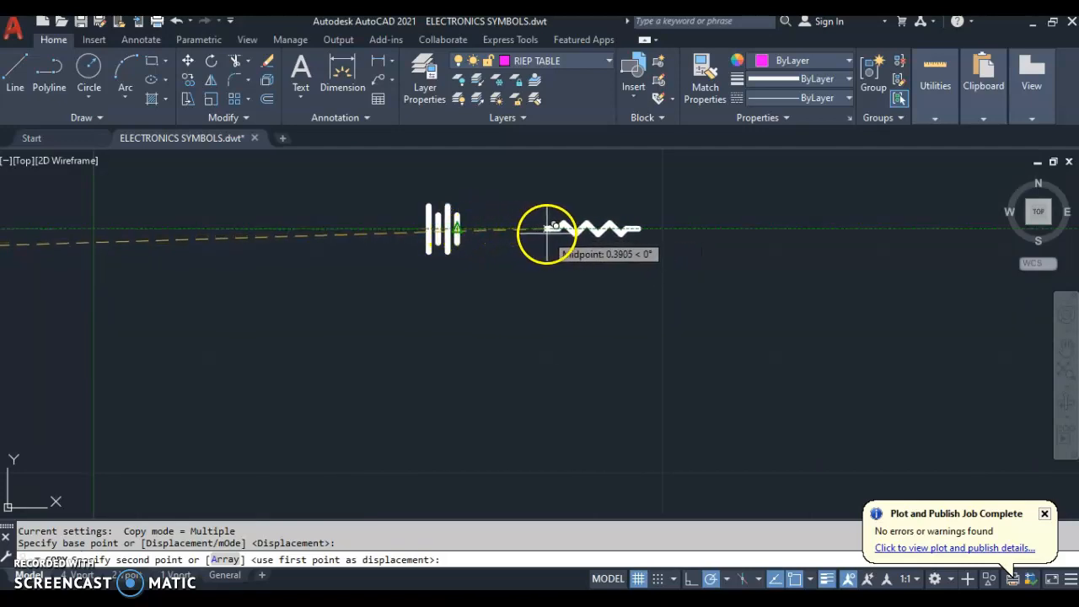
pyautogui.click(551, 228)
# Place two more resistor copies farther right, one above the other and vertically aligned, and end the Copy command.
pyautogui.moveTo(675, 233); pyautogui.dragTo(441, 237, button='middle')
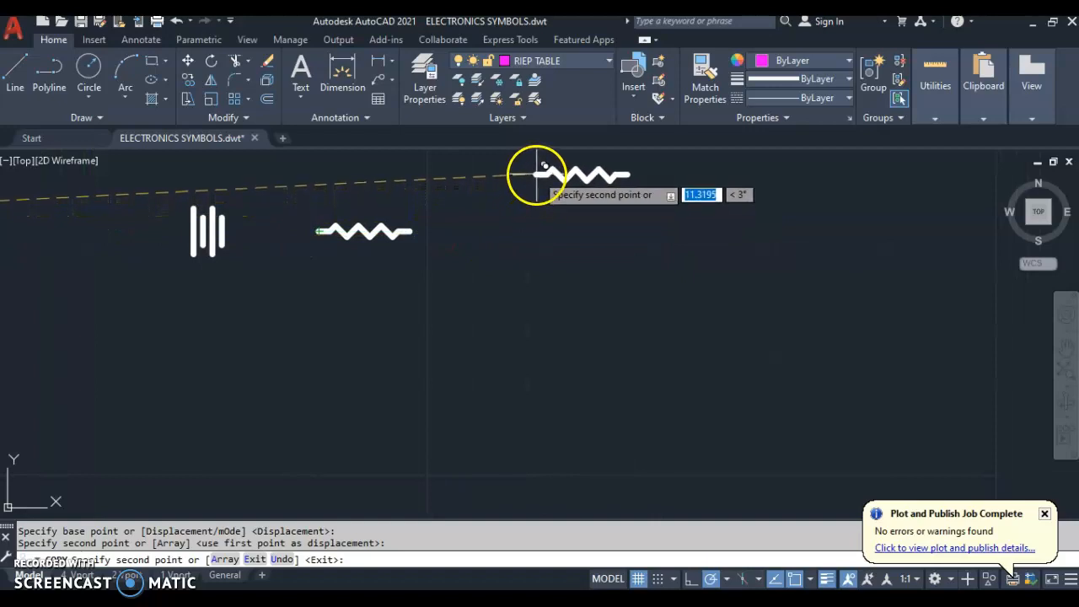
pyautogui.click(537, 168)
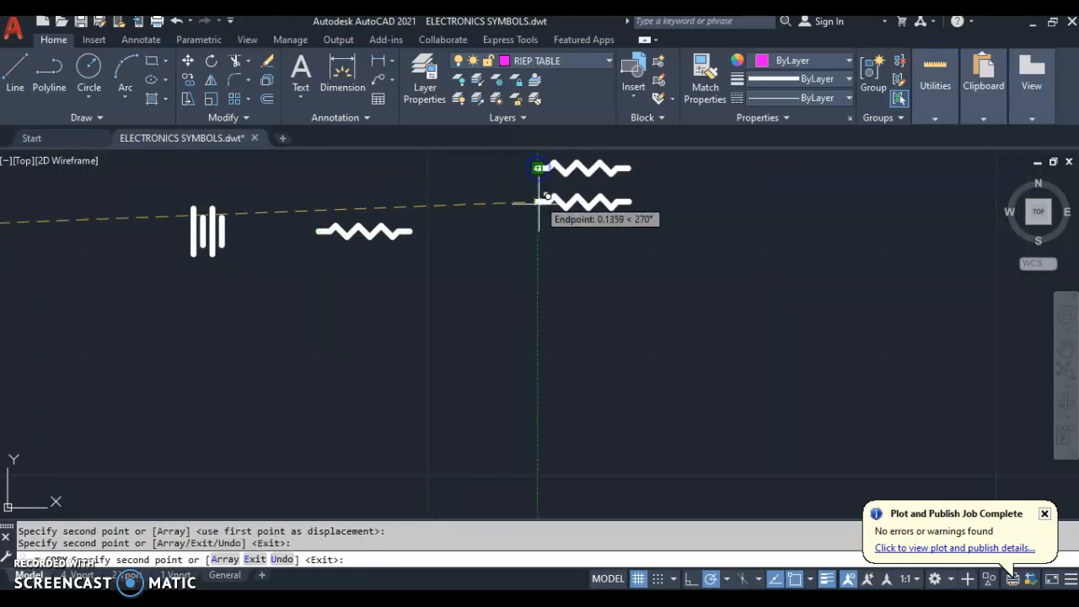
pyautogui.click(540, 283)
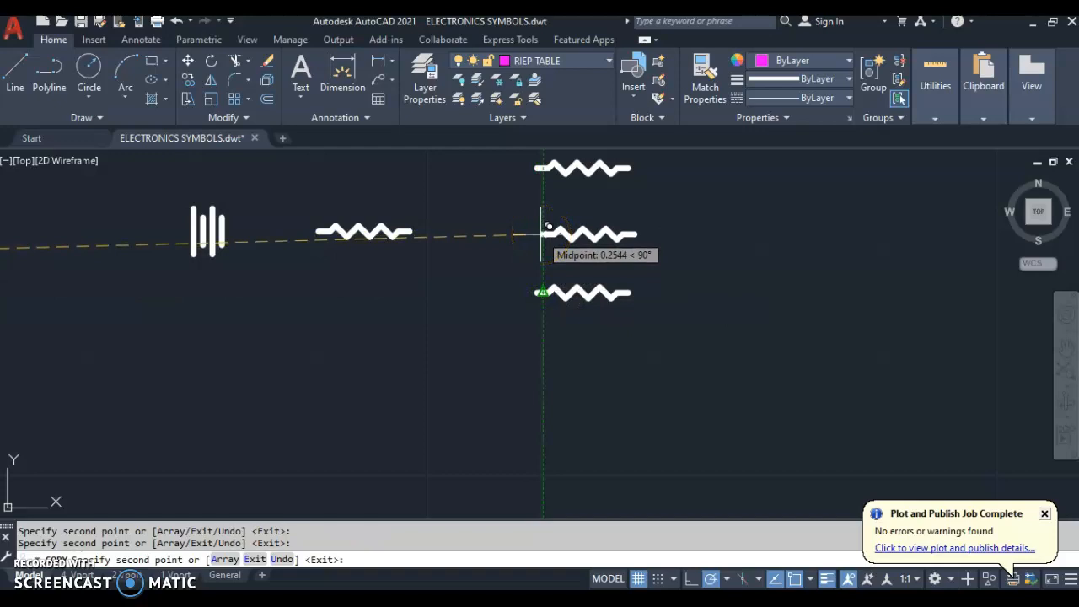
pyautogui.press('Escape')
pyautogui.scroll(-3, 511, 244)
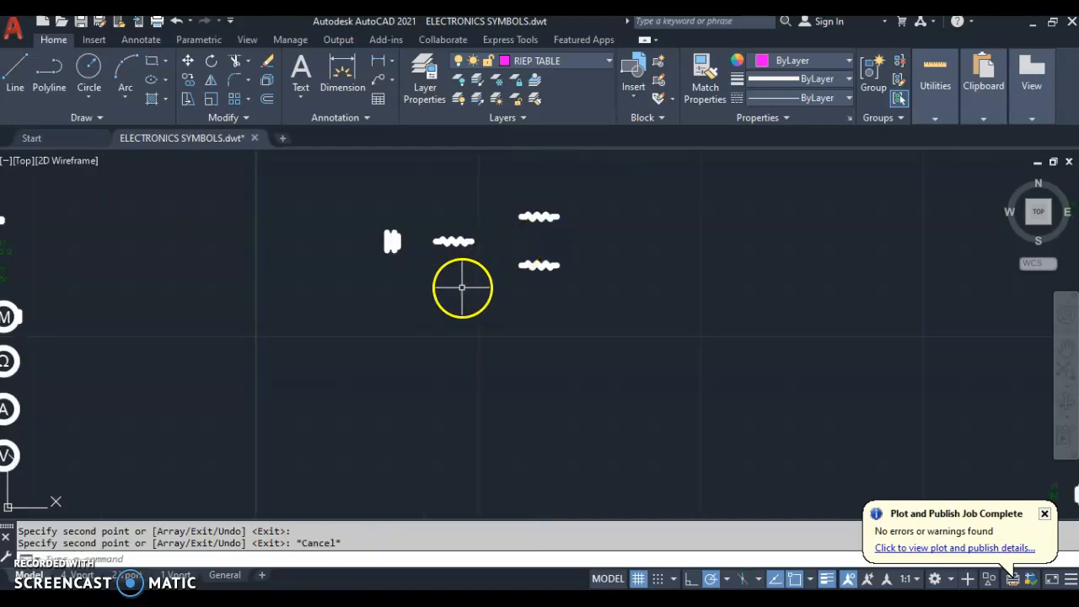
# Copy the ground symbol from the symbol columns to the clipboard and paste it to the right of the two stacked resistors.
pyautogui.moveTo(362, 306); pyautogui.dragTo(595, 266, button='middle')
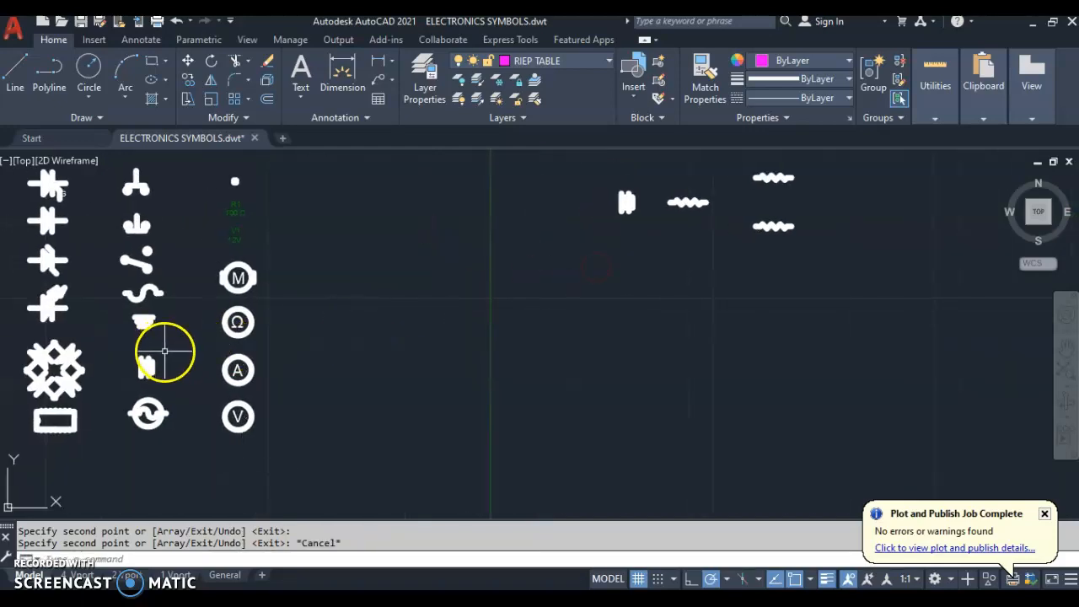
pyautogui.scroll(-4, 164, 350)
pyautogui.scroll(5, 169, 357)
pyautogui.click(159, 321)
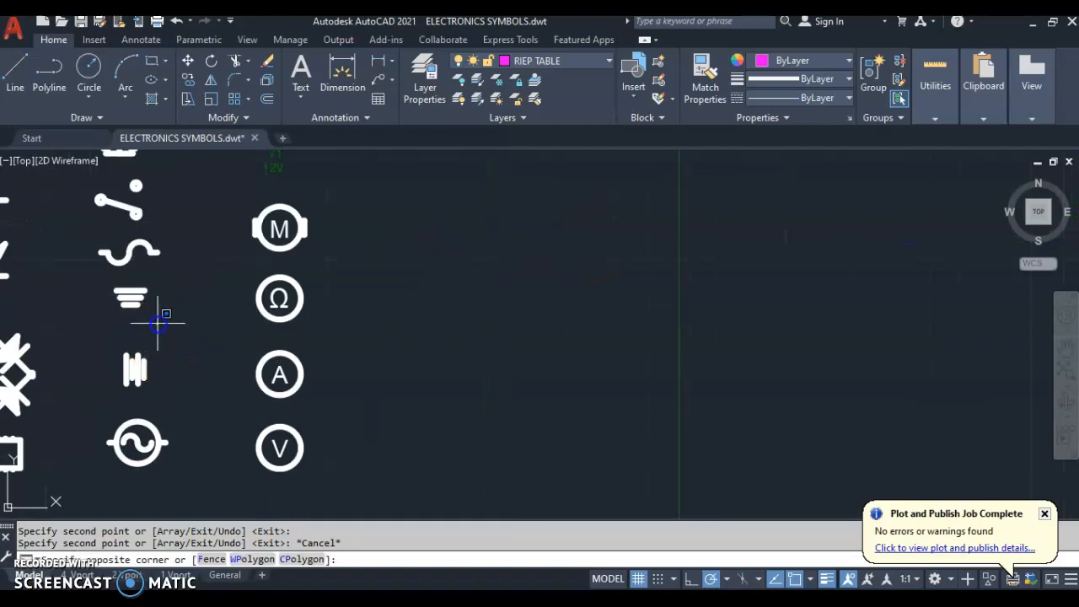
pyautogui.click(126, 275)
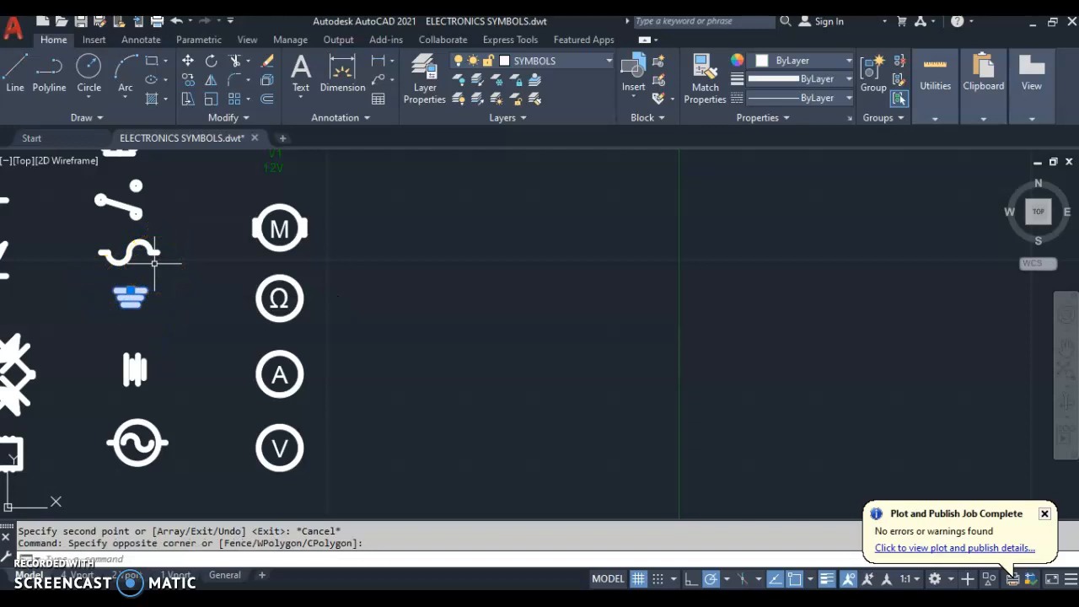
pyautogui.hotkey('ctrl', 'c')
pyautogui.scroll(-4, 92, 273)
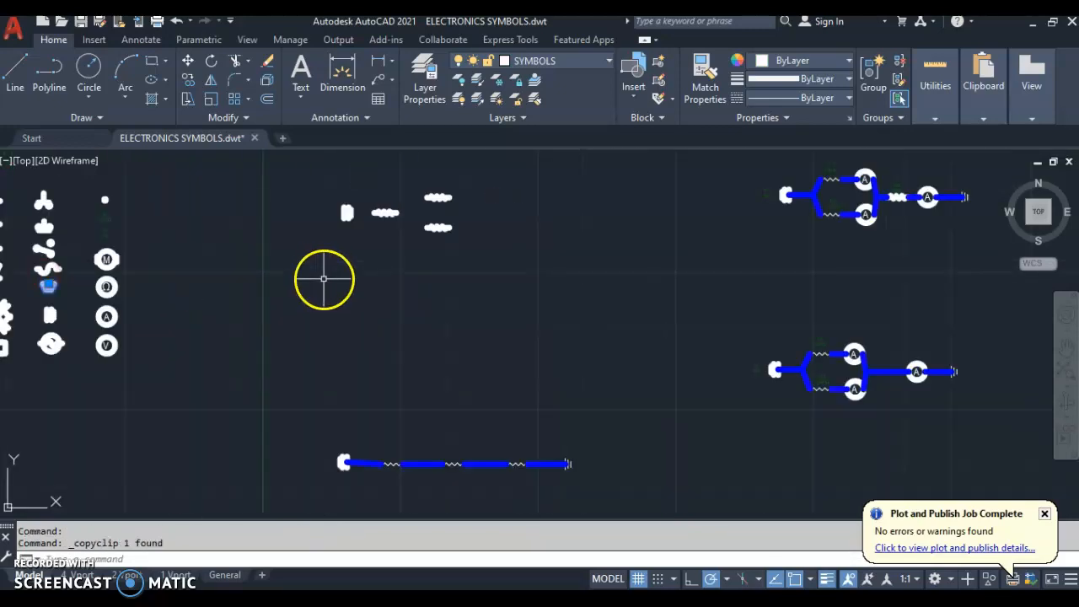
pyautogui.scroll(2, 463, 272)
pyautogui.moveTo(463, 247); pyautogui.dragTo(446, 357, button='middle')
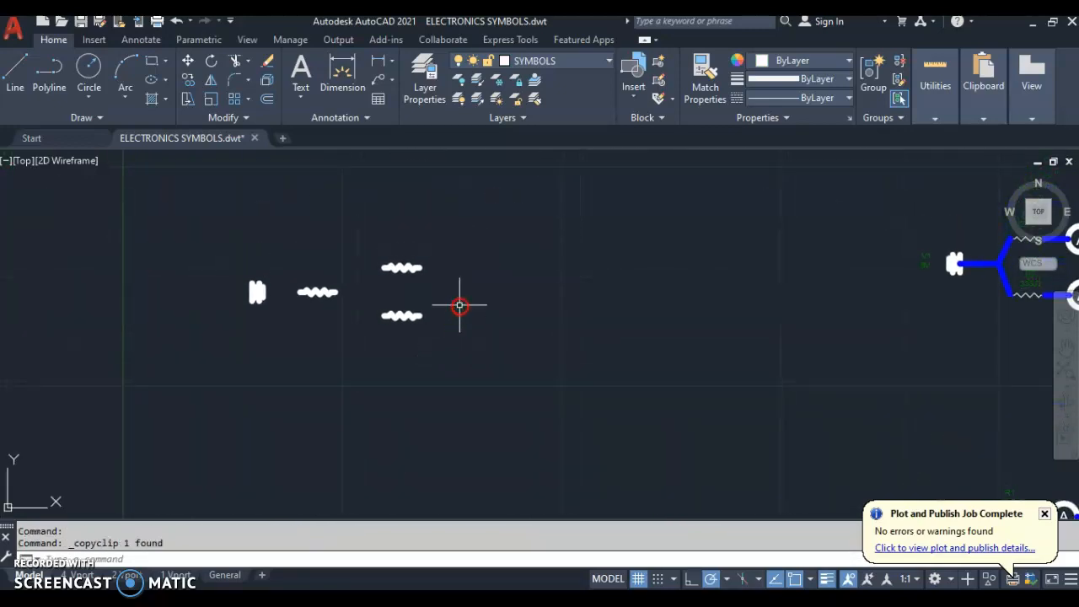
pyautogui.hotkey('ctrl', 'v')
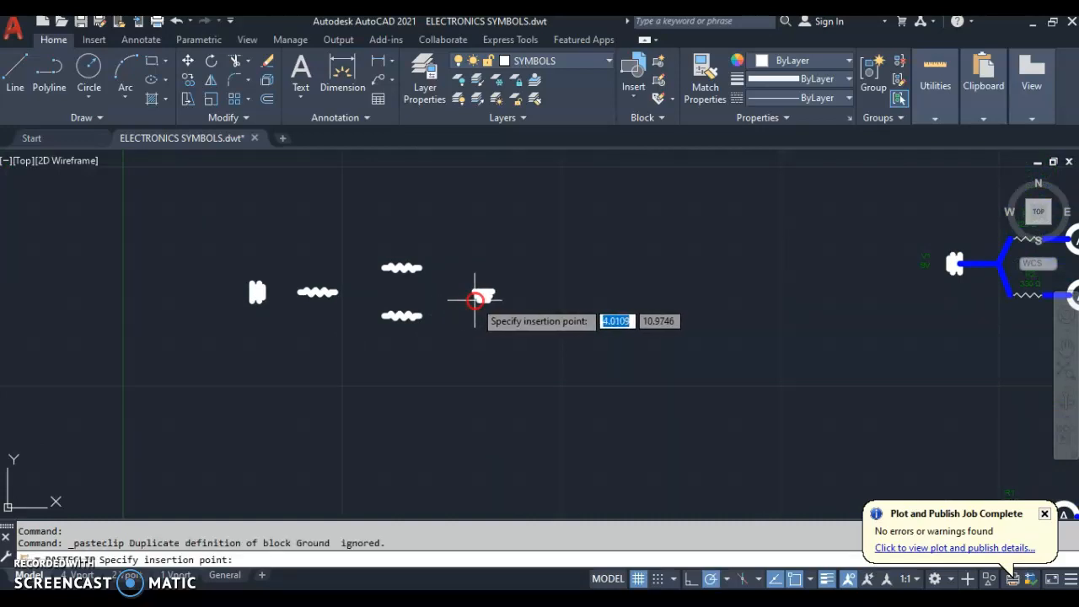
pyautogui.click(475, 299)
pyautogui.scroll(2, 462, 301)
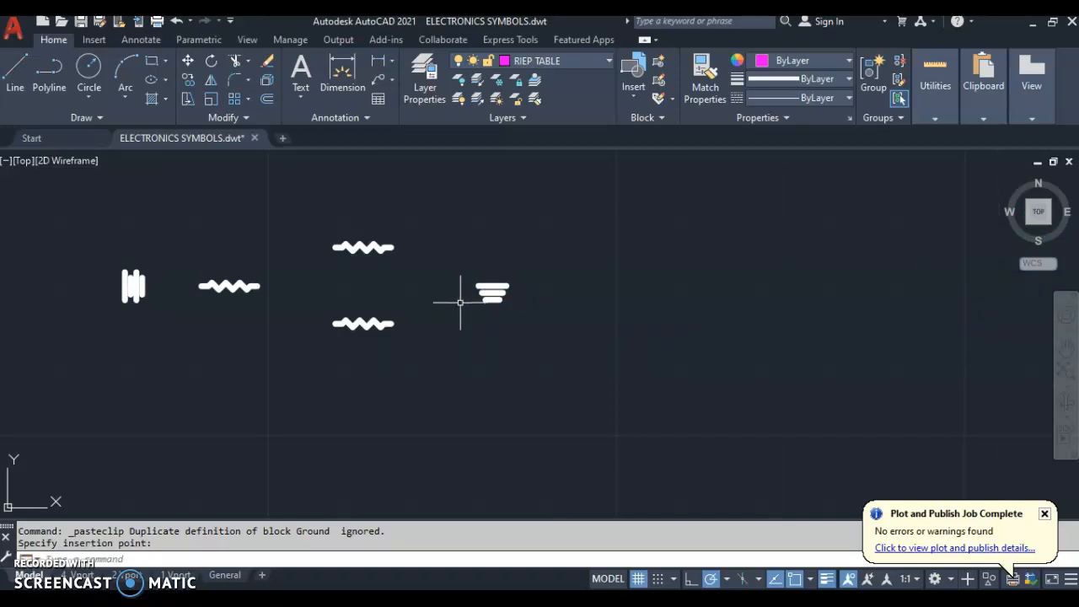
# Rotate the pasted ground symbol 90° about the midpoint of its longest bar.
pyautogui.click(514, 316)
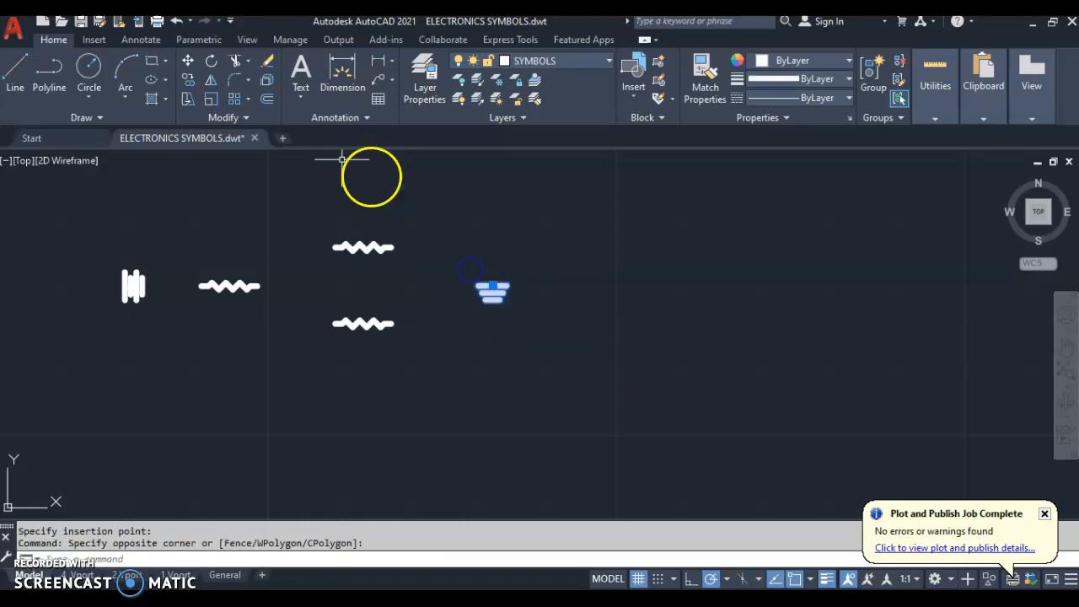
pyautogui.click(211, 63)
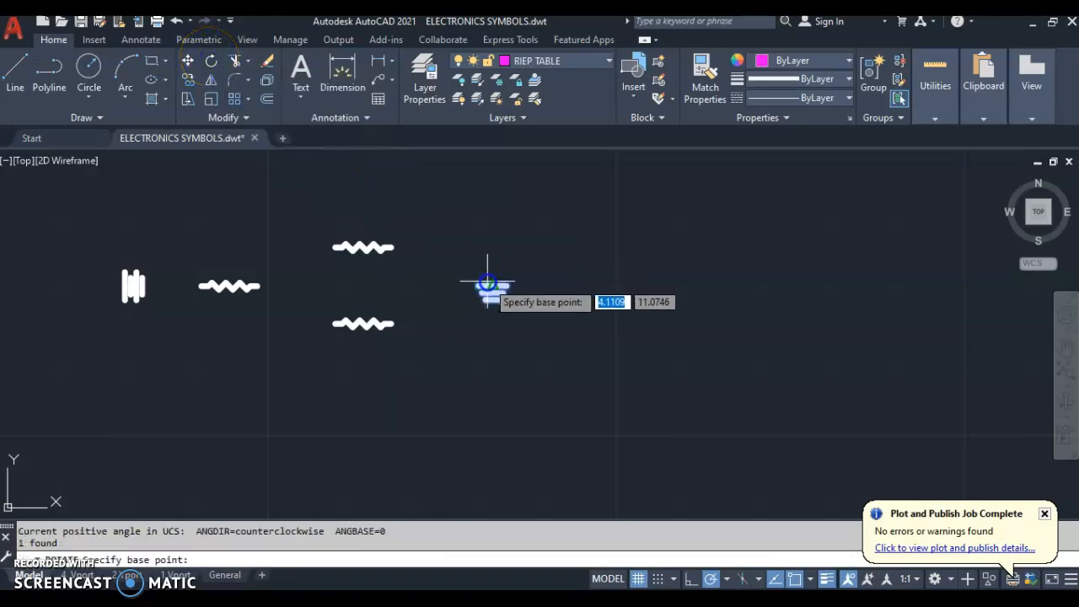
pyautogui.click(493, 286)
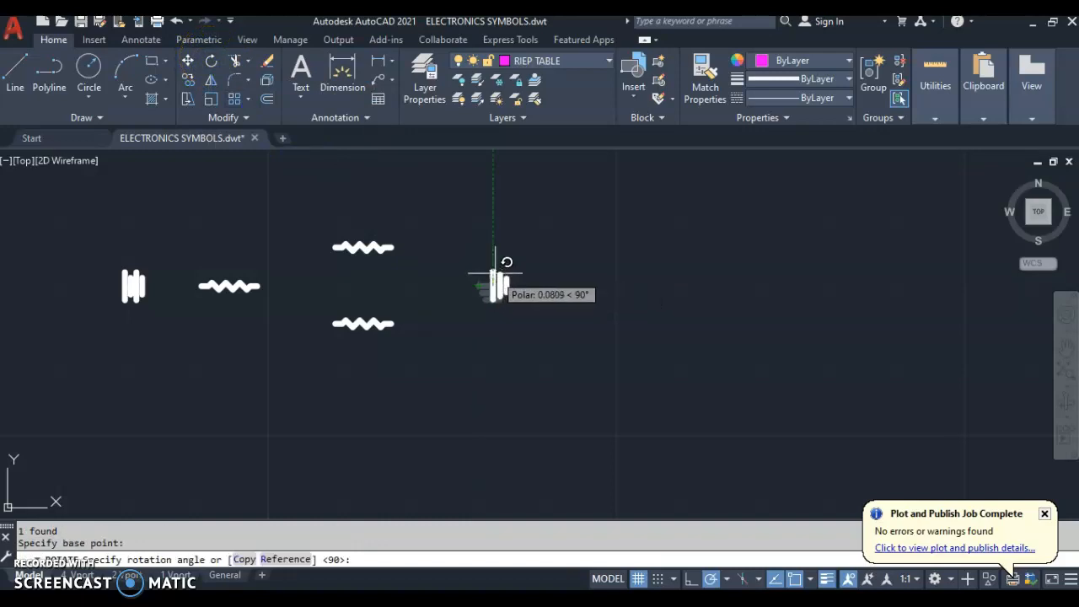
pyautogui.click(494, 273)
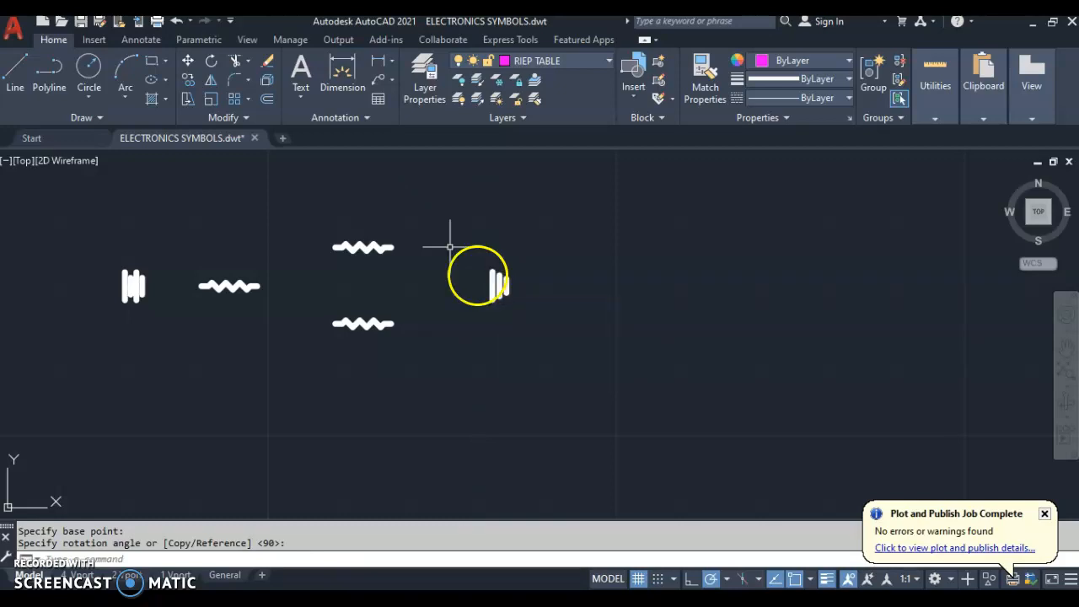
# Move the ground symbol by its longest bar's midpoint slightly left, in horizontal alignment with the right end of the resistor beside the battery.
pyautogui.click(188, 62)
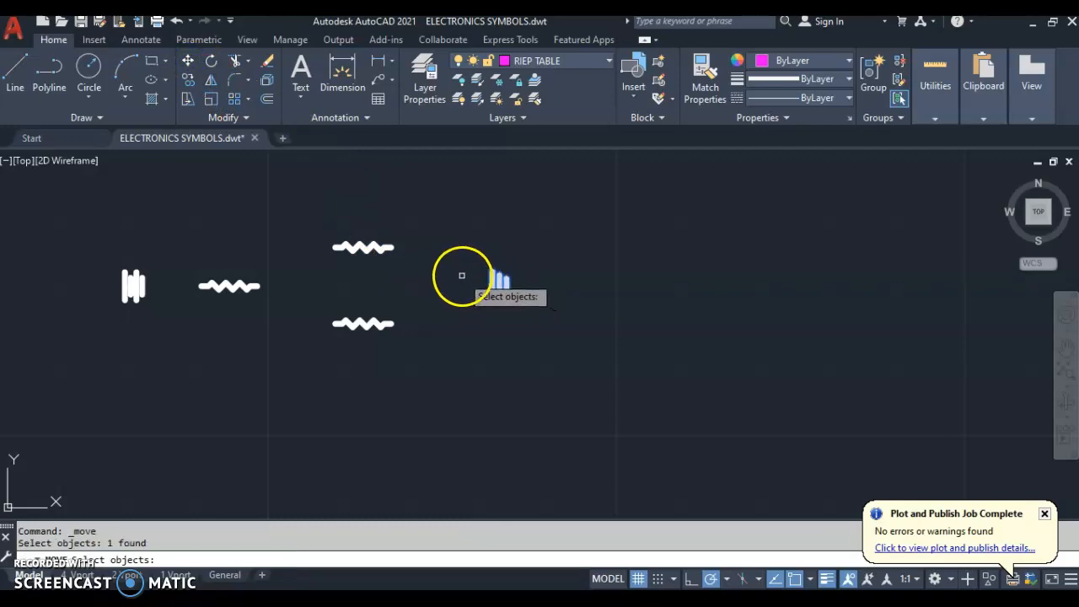
pyautogui.press('Return')
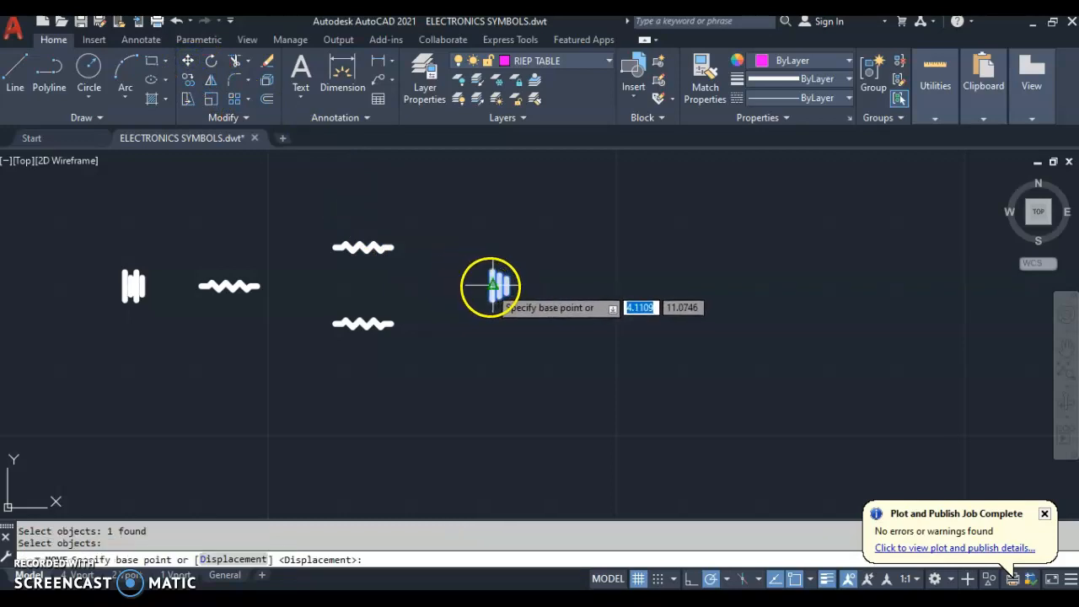
pyautogui.scroll(4, 485, 289)
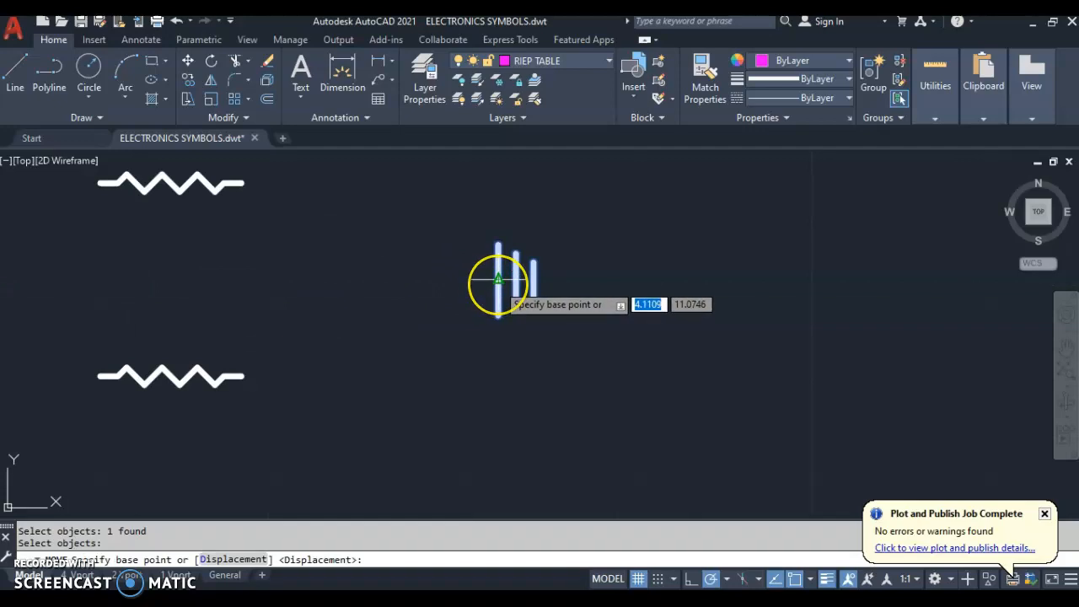
pyautogui.scroll(-4, 498, 281)
pyautogui.moveTo(497, 282); pyautogui.dragTo(276, 282)
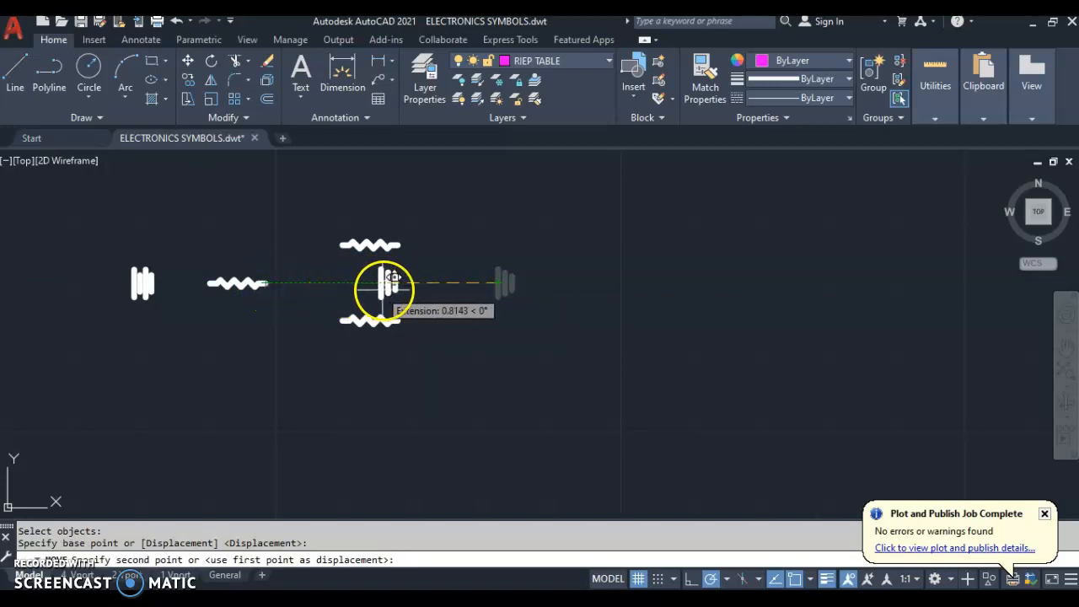
pyautogui.click(490, 284)
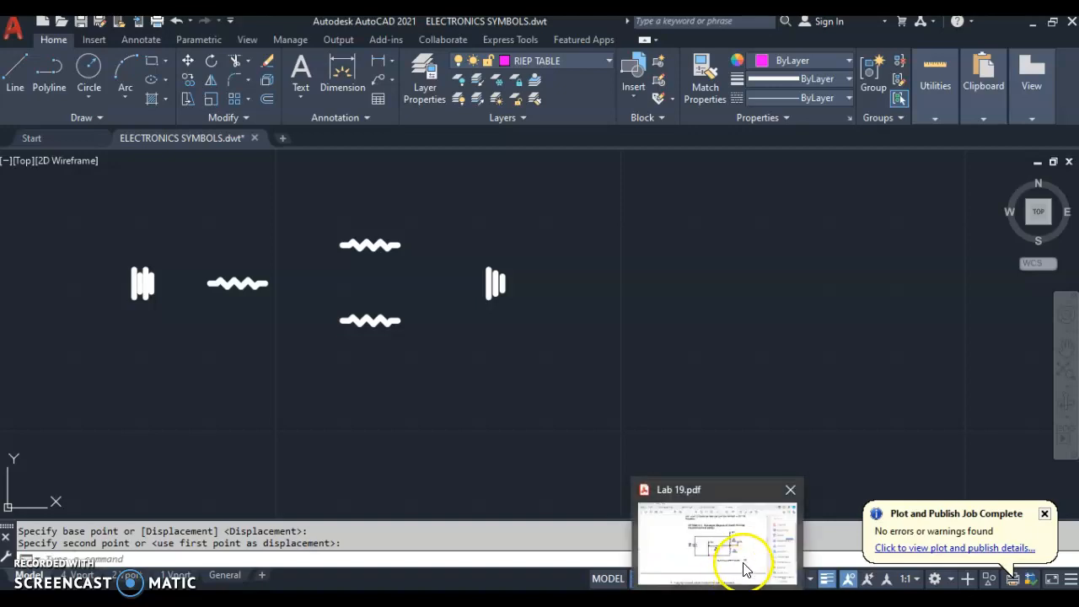
pyautogui.click(747, 564)
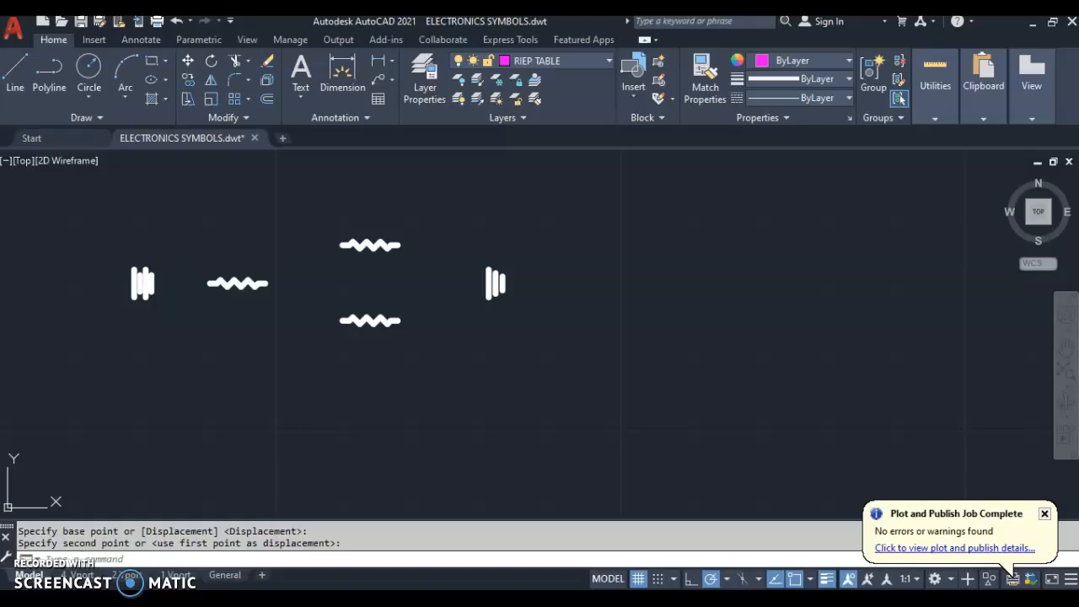
pyautogui.click(165, 313)
pyautogui.click(163, 313)
pyautogui.click(105, 238)
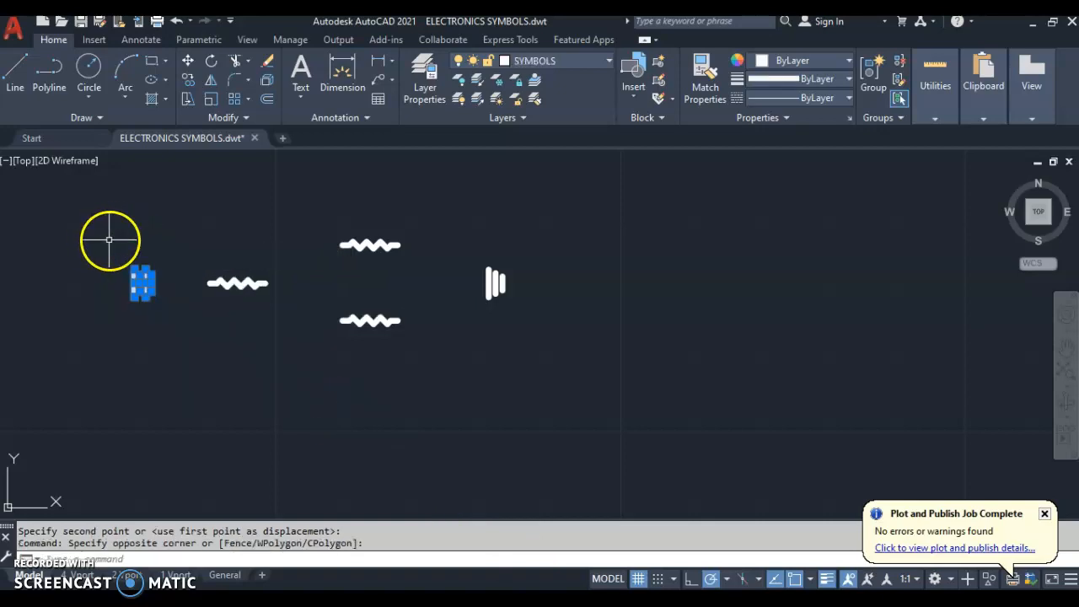
pyautogui.click(188, 65)
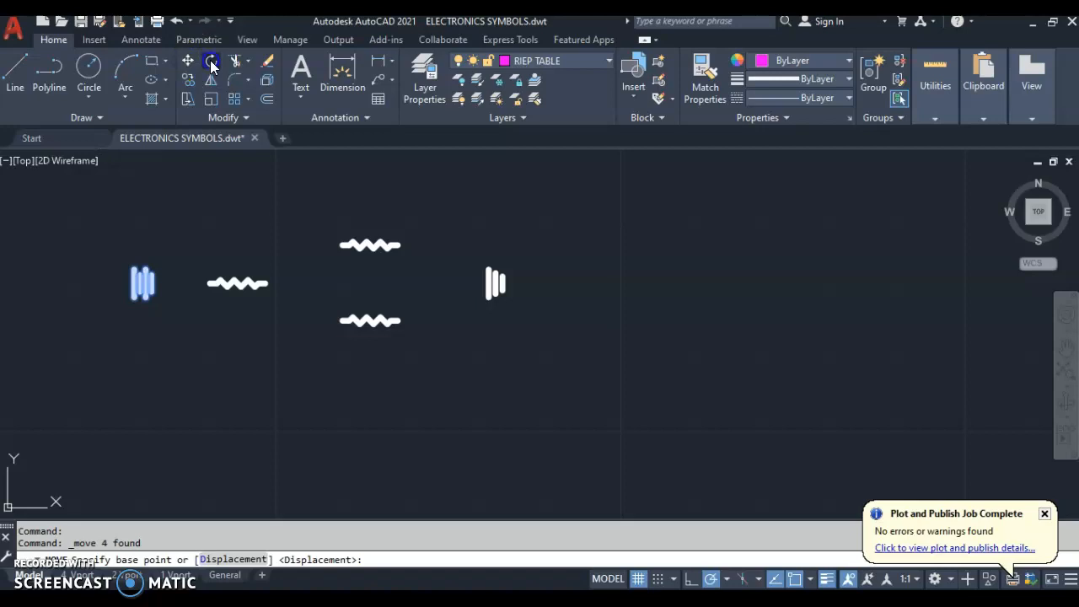
# Rotate the four lines of the battery symbol 180° about the midpoint of its rightmost plate.
pyautogui.click(212, 64)
pyautogui.click(163, 306)
pyautogui.click(112, 261)
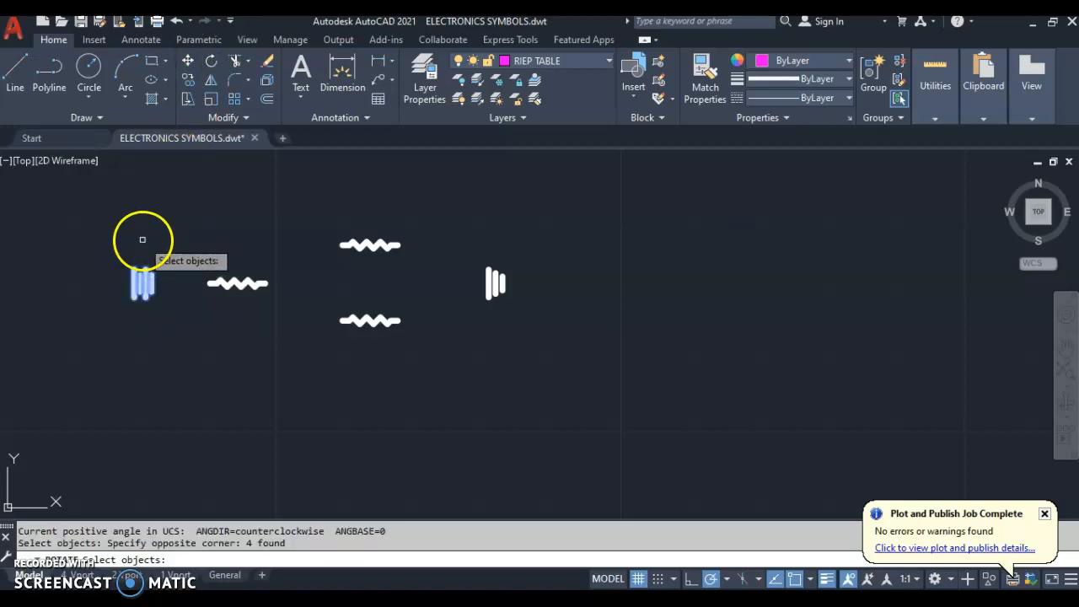
pyautogui.press('Return')
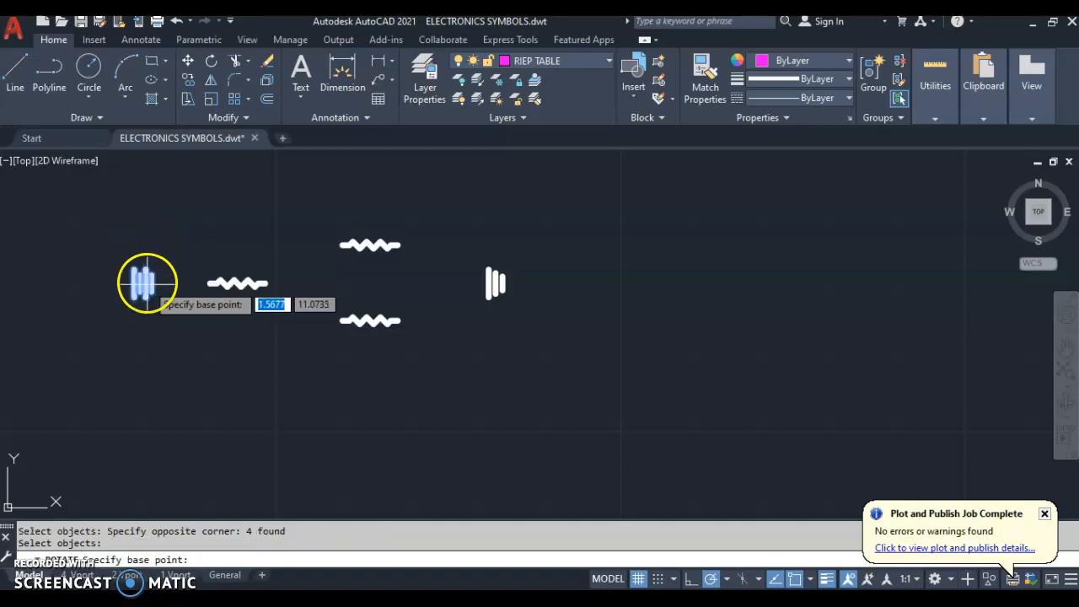
pyautogui.click(152, 284)
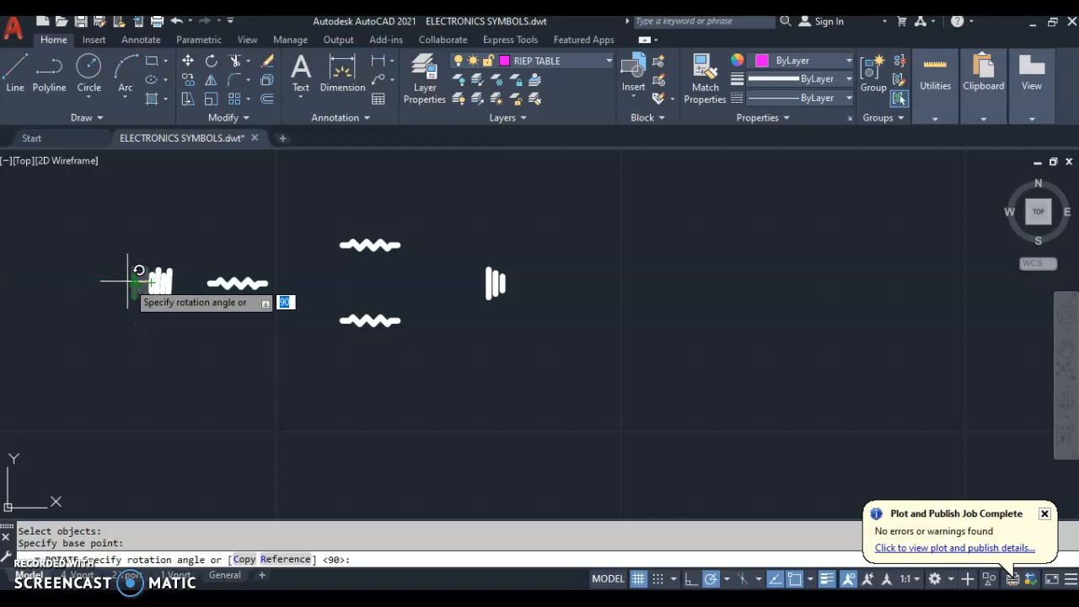
pyautogui.scroll(2, 129, 285)
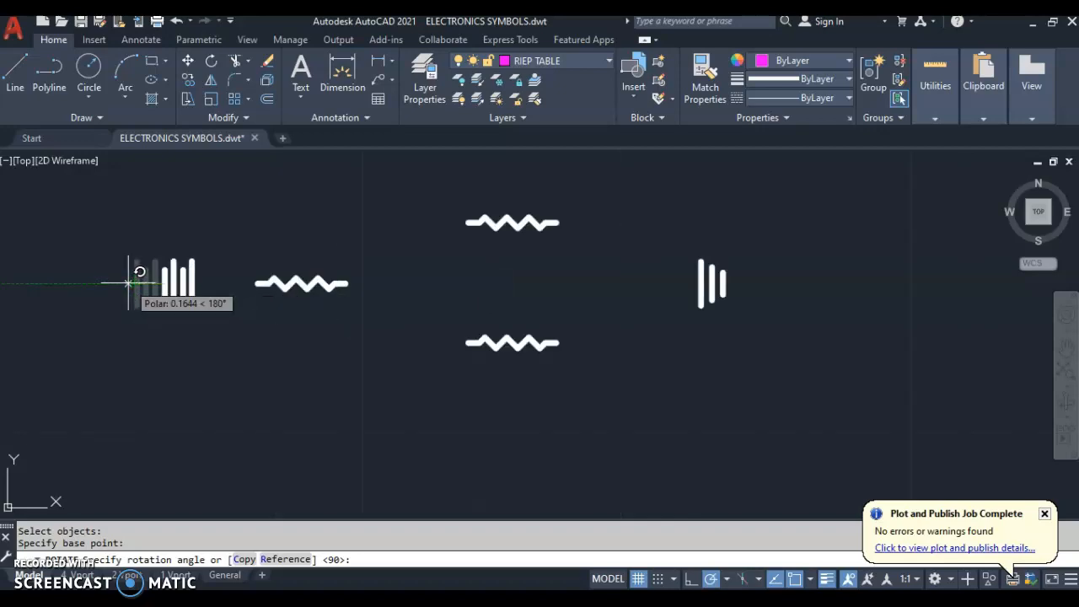
pyautogui.click(128, 283)
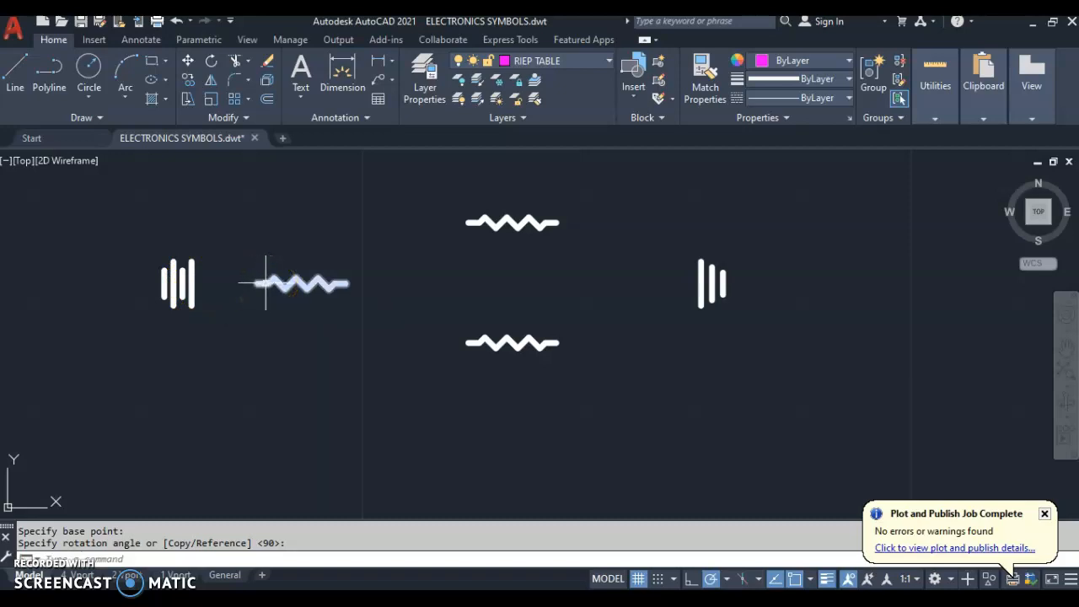
# Make CONDUCTORS the current layer and draw a line from the first resistor's left end to the midpoint of the battery's right plate.
pyautogui.click(594, 60)
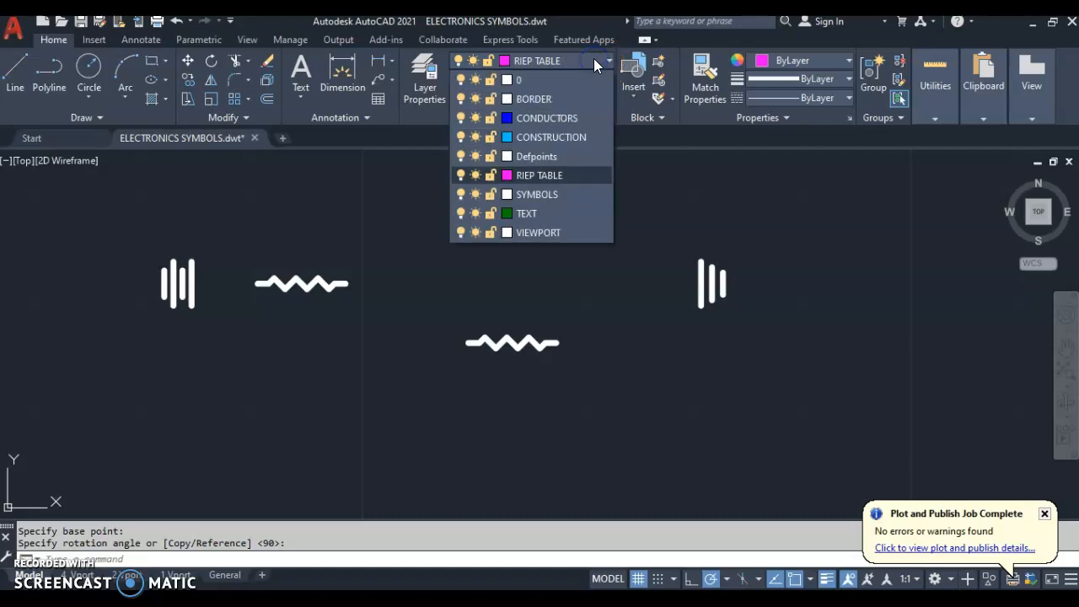
pyautogui.click(554, 118)
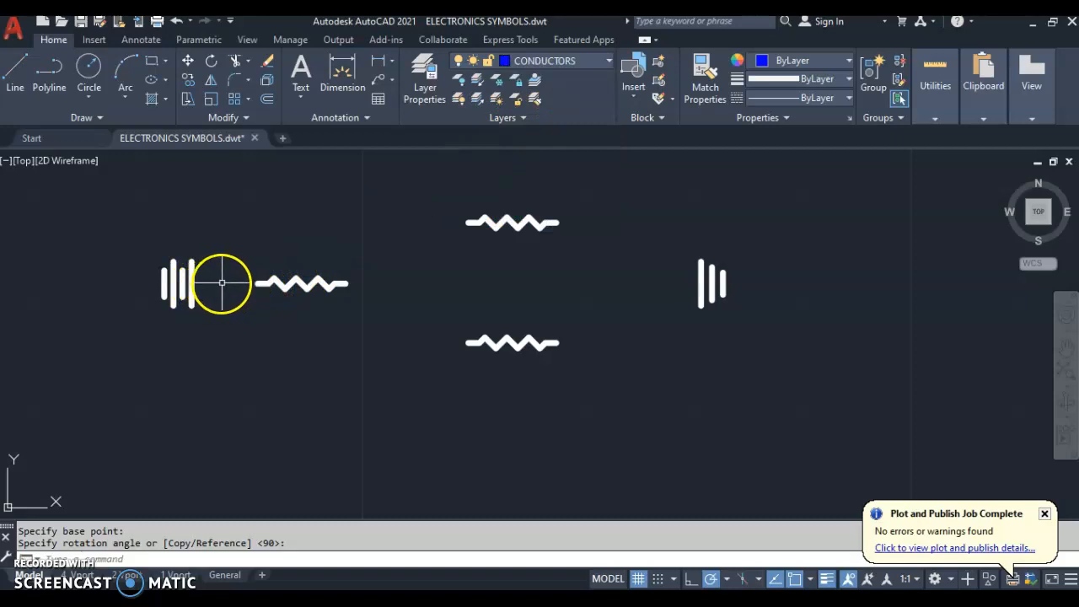
pyautogui.click(18, 71)
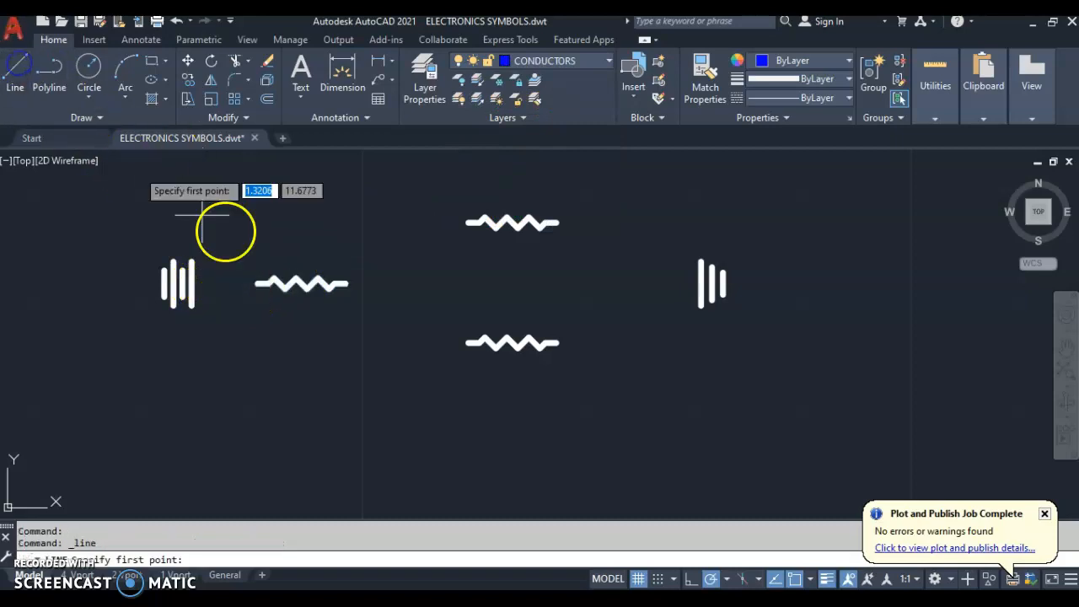
pyautogui.click(259, 284)
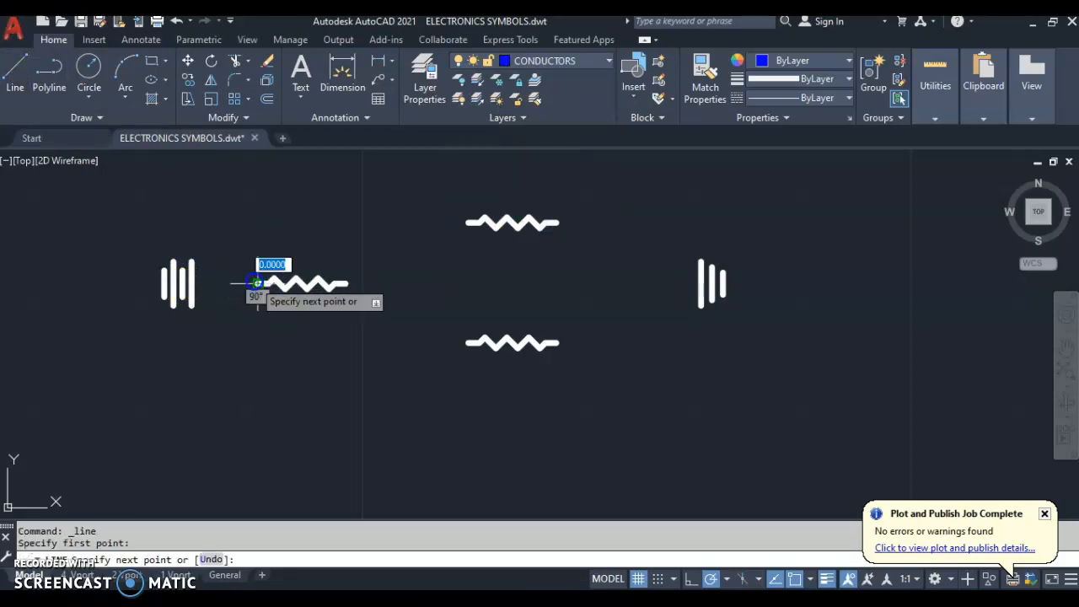
pyautogui.click(193, 283)
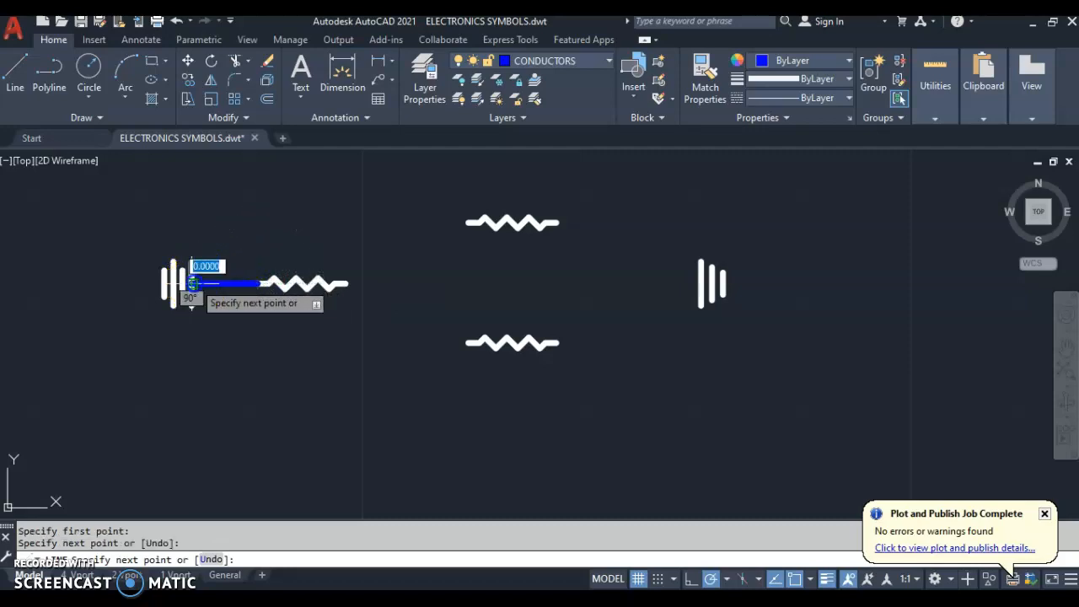
pyautogui.press('Escape')
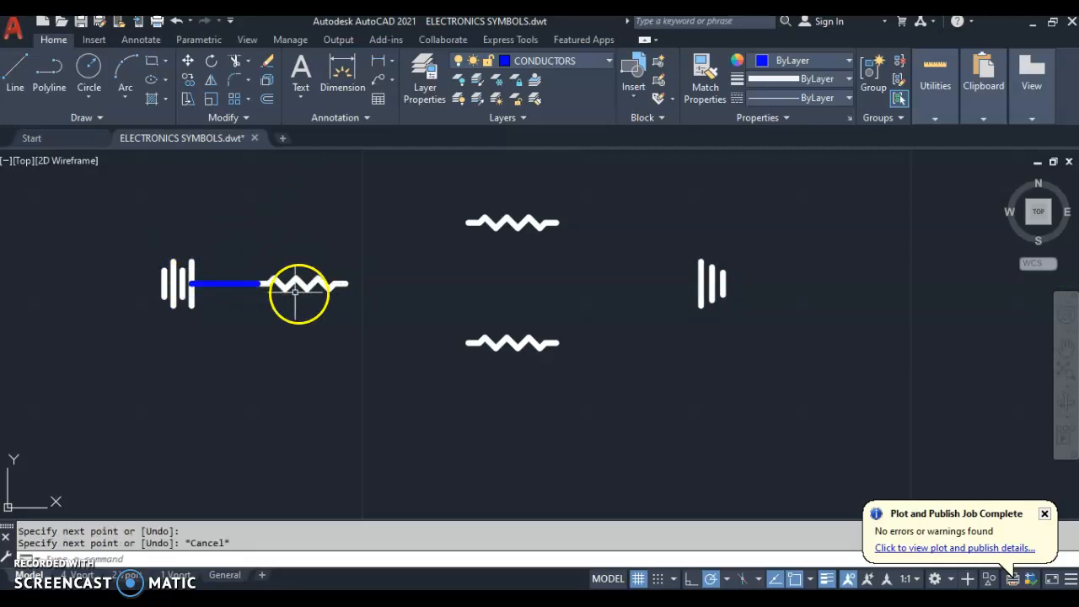
# Copy the small square node symbol above the R1 label by its centre onto the midpoint of the line between battery and first resistor.
pyautogui.scroll(-2, 368, 298)
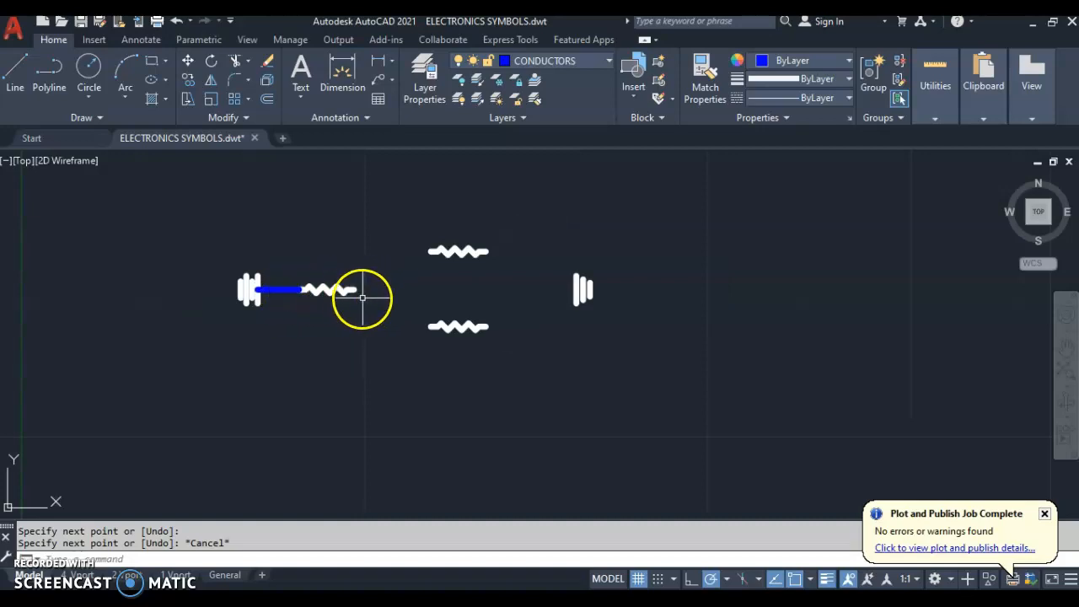
pyautogui.scroll(4, 295, 298)
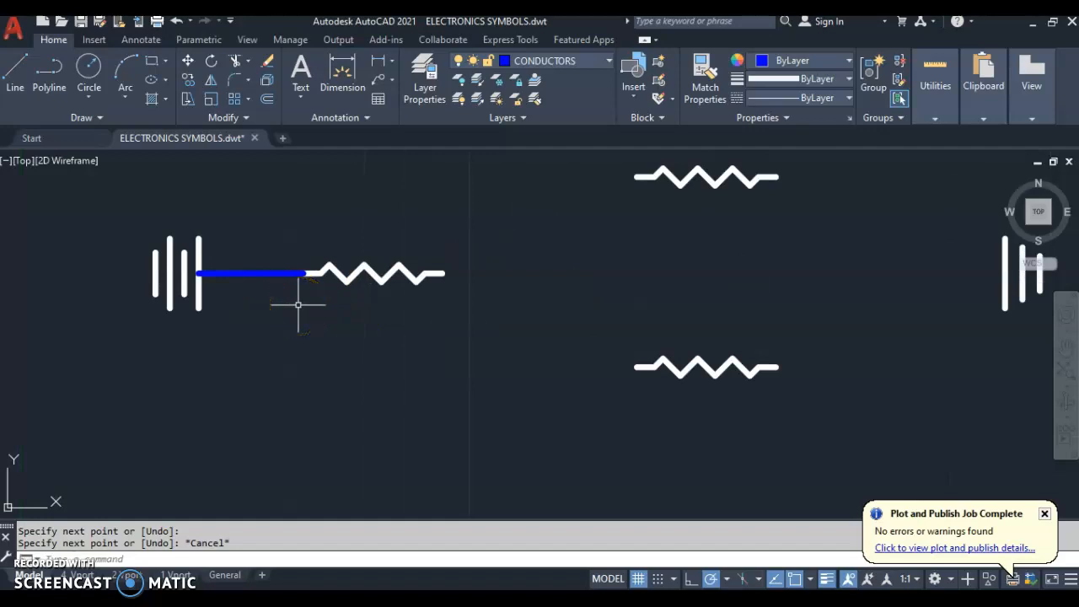
pyautogui.scroll(-3, 297, 305)
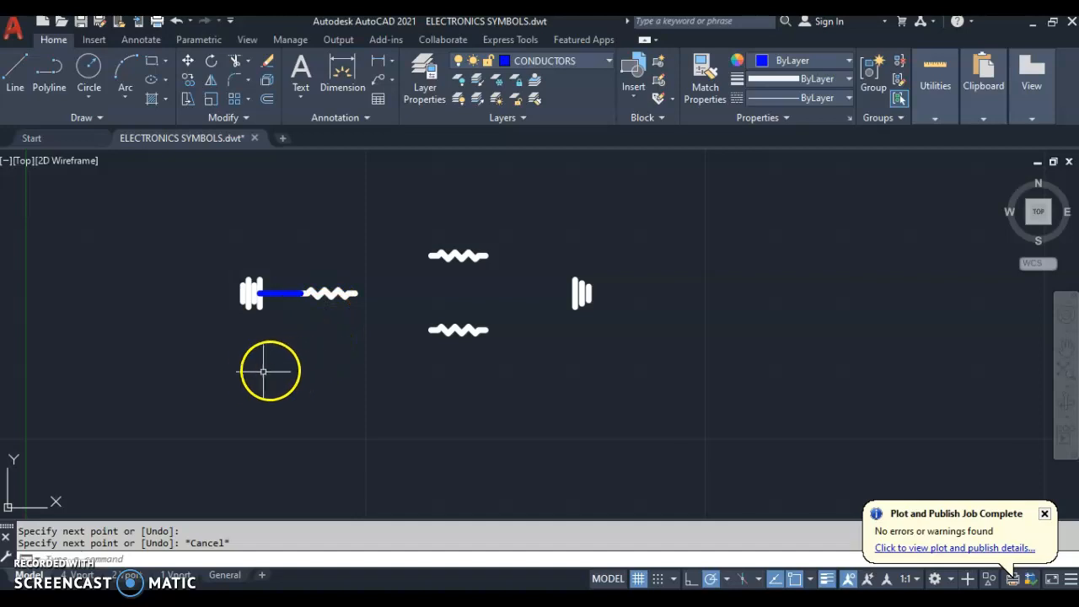
pyautogui.moveTo(270, 371); pyautogui.dragTo(436, 345, button='middle')
pyautogui.scroll(-4, 294, 362)
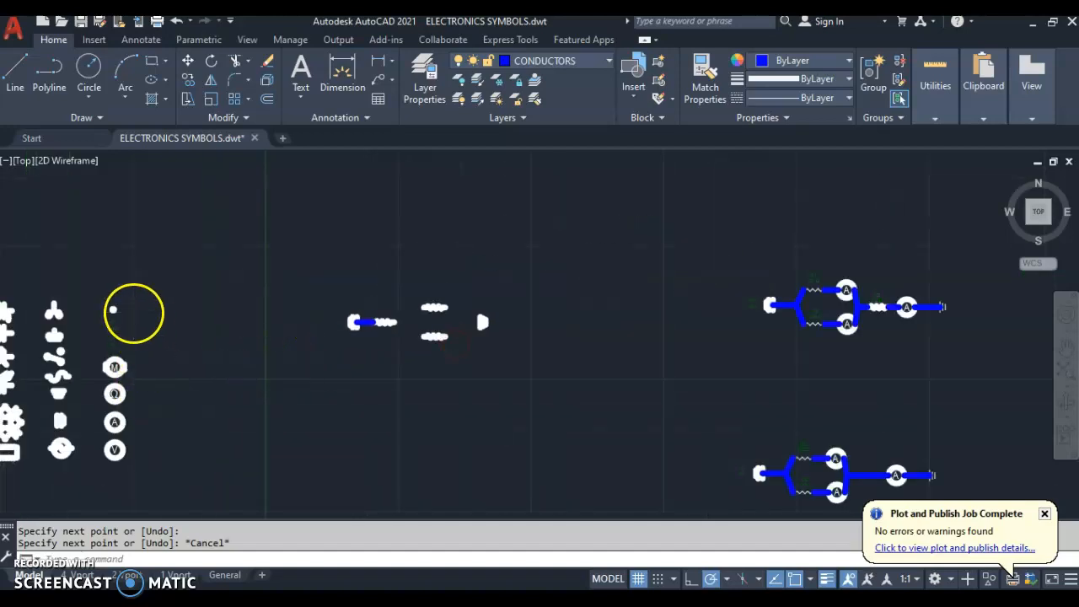
pyautogui.scroll(5, 107, 314)
pyautogui.click(106, 302)
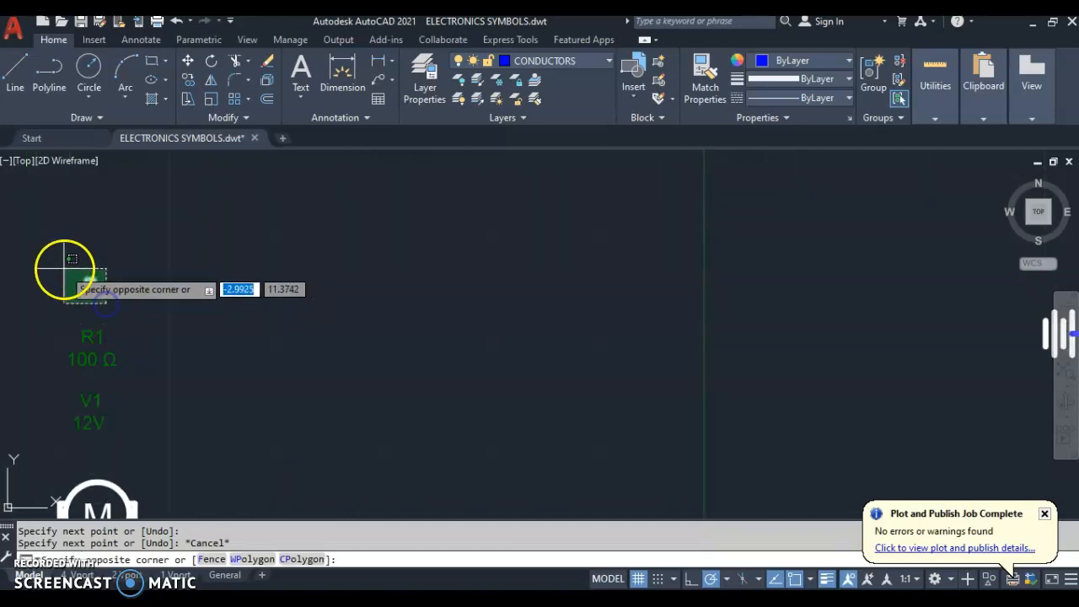
pyautogui.click(64, 270)
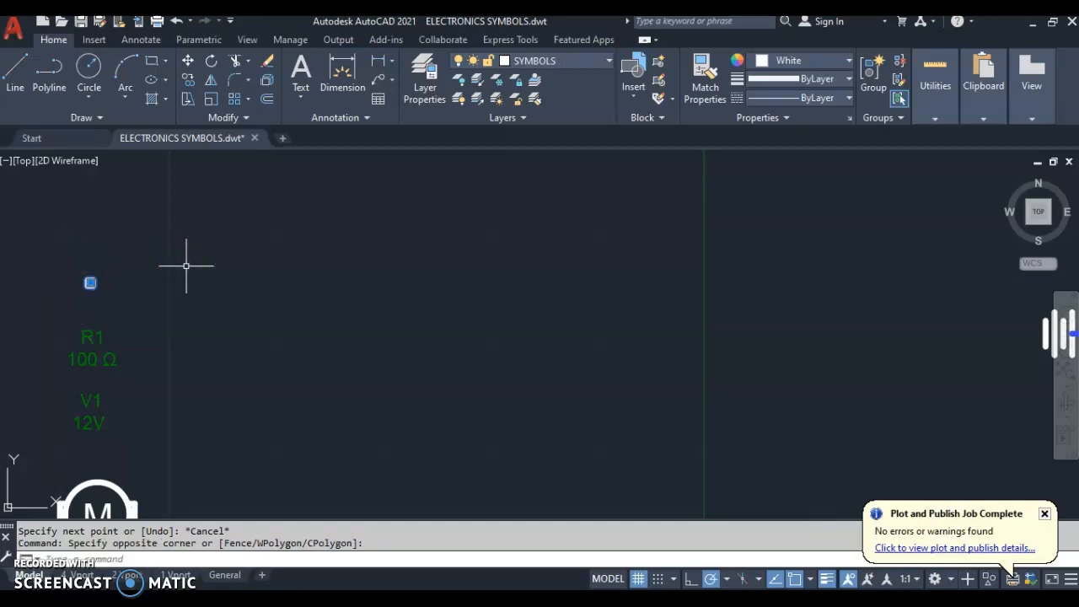
pyautogui.click(189, 84)
pyautogui.scroll(-3, 327, 345)
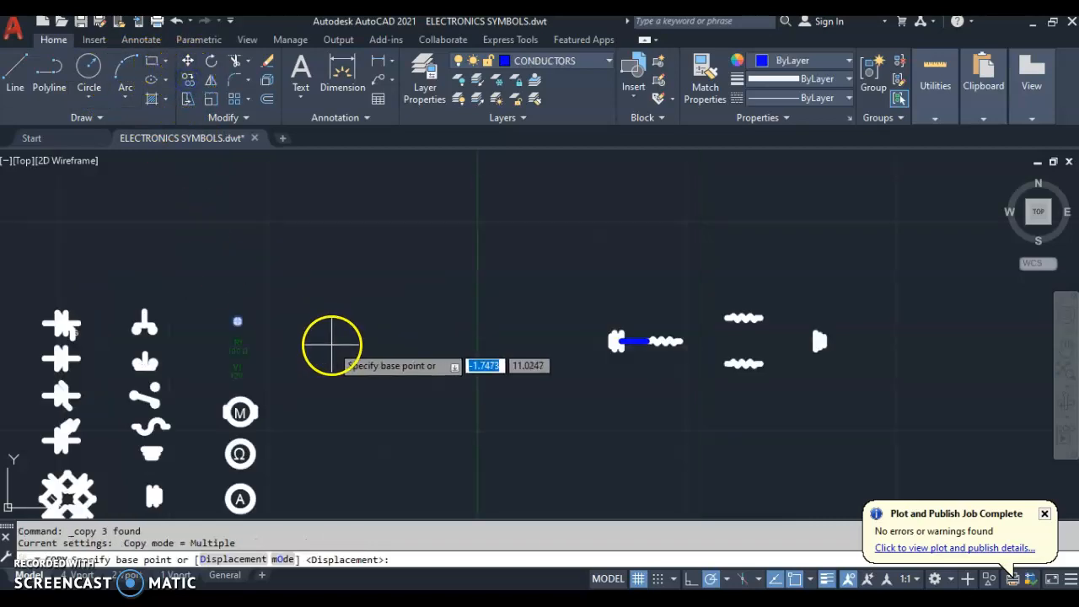
pyautogui.moveTo(473, 362); pyautogui.dragTo(393, 362, button='middle')
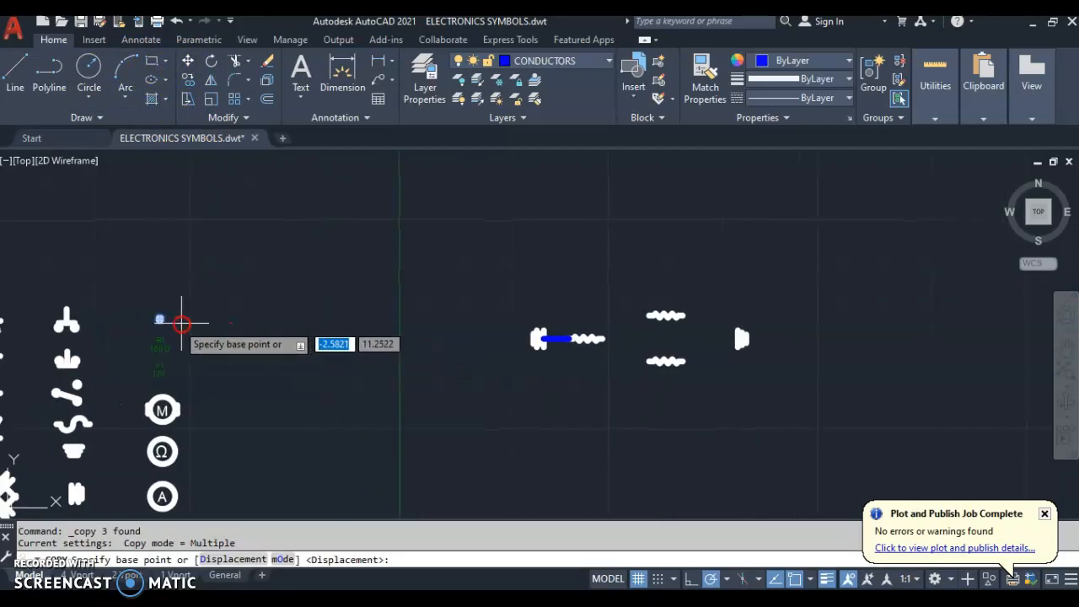
pyautogui.scroll(5, 161, 319)
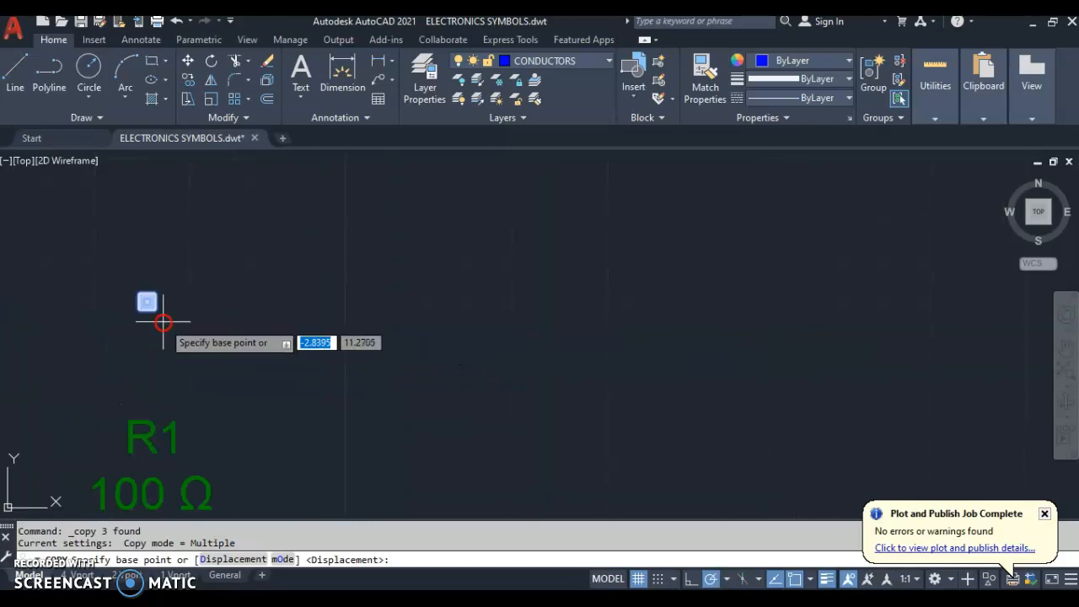
pyautogui.click(147, 302)
pyautogui.scroll(-5, 337, 321)
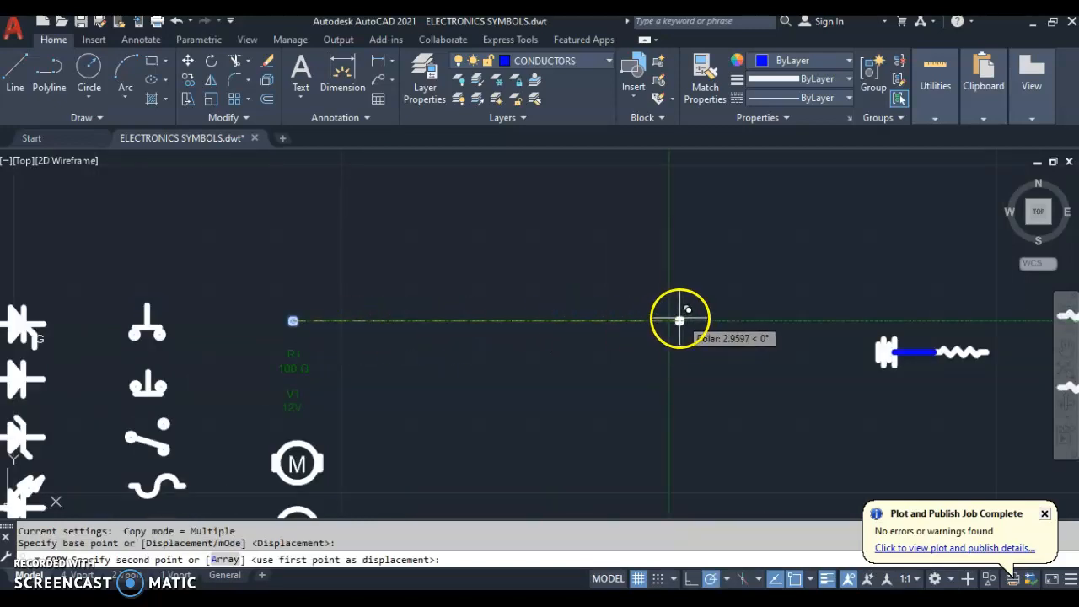
pyautogui.moveTo(819, 349); pyautogui.dragTo(508, 347, button='middle')
pyautogui.scroll(2, 576, 367)
pyautogui.scroll(2, 576, 367)
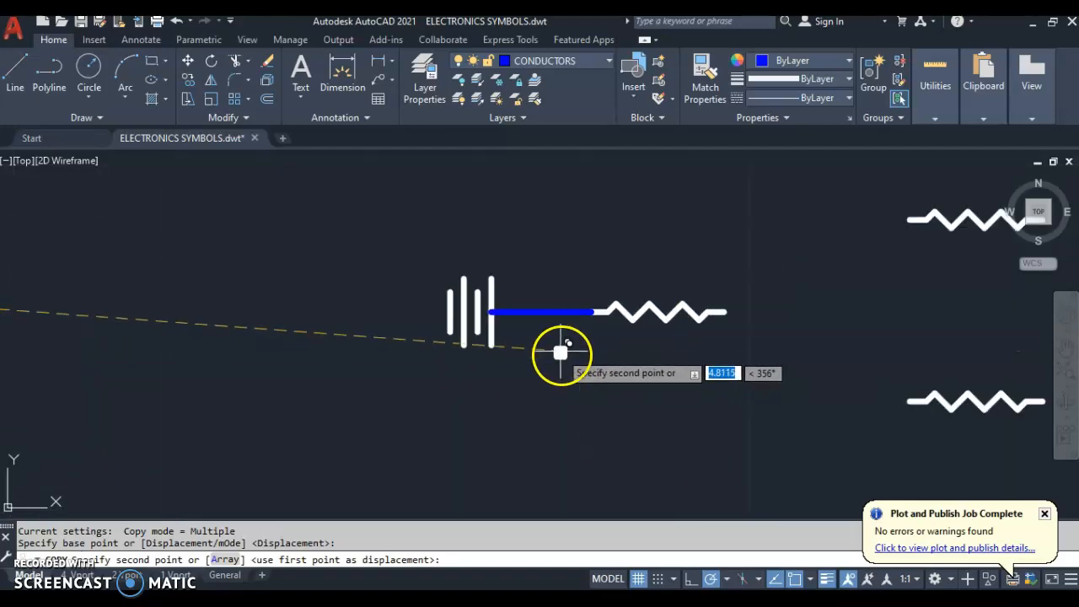
pyautogui.click(541, 312)
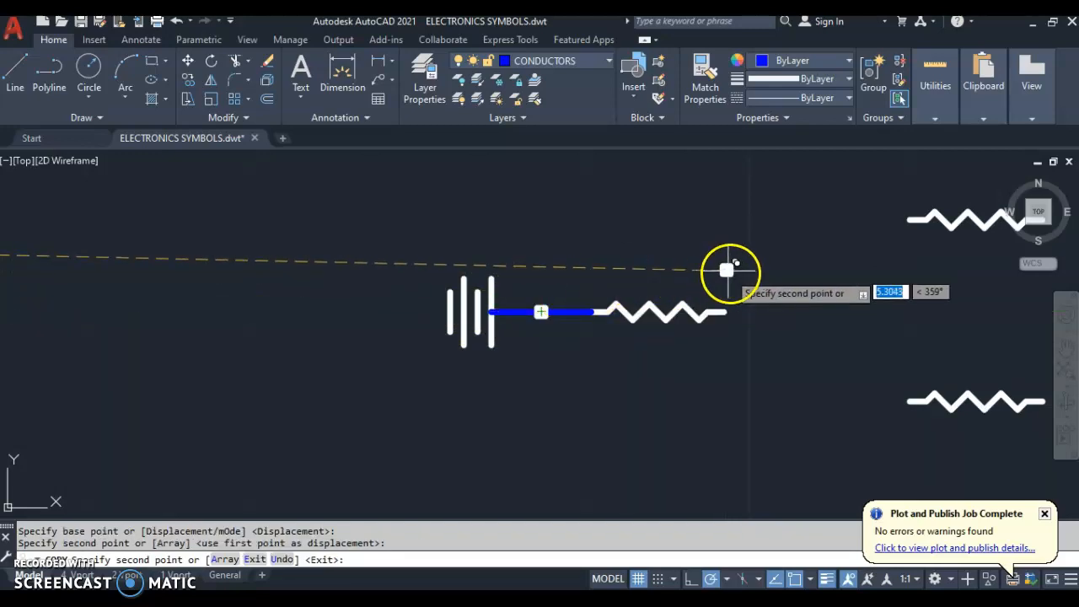
# Place two more node copies: one in line about 0.78 units right of the first node, one level with the lower resistor beyond its right end.
pyautogui.moveTo(767, 290); pyautogui.dragTo(665, 303, button='middle')
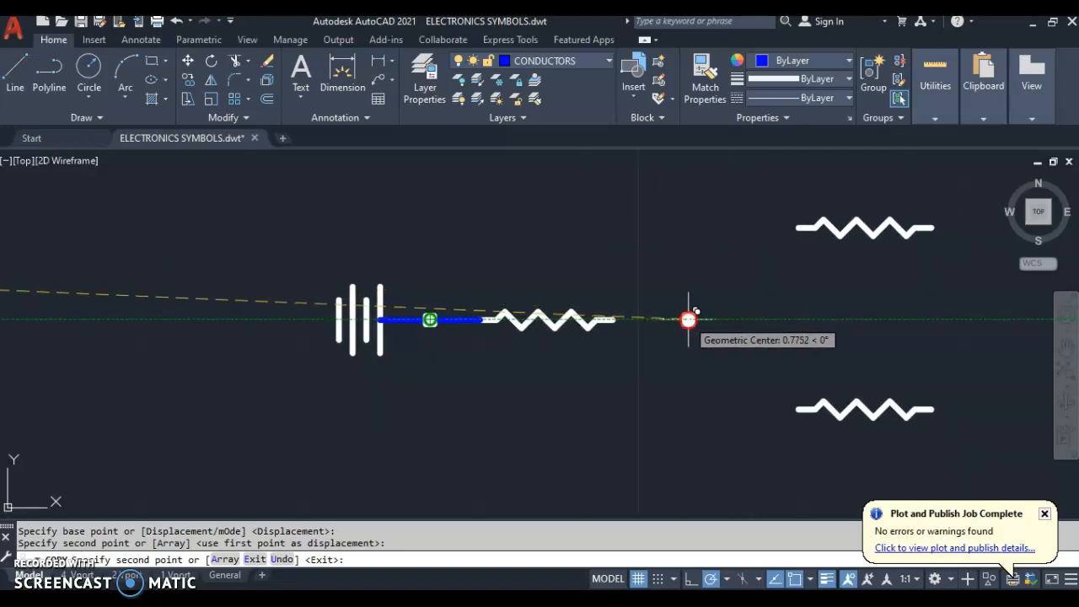
pyautogui.click(688, 320)
pyautogui.moveTo(832, 319); pyautogui.dragTo(616, 313, button='middle')
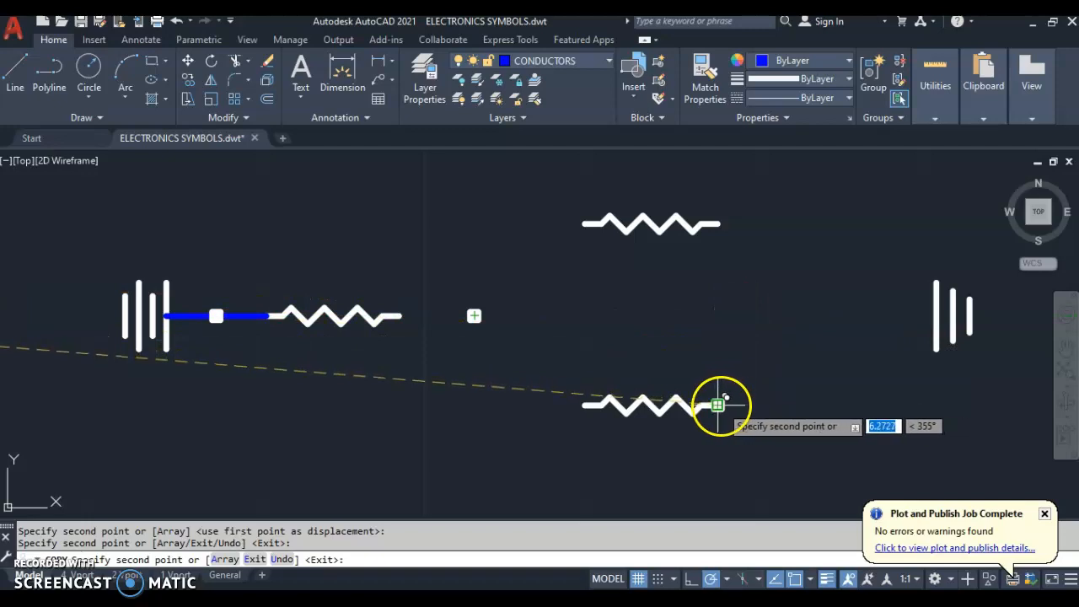
pyautogui.click(779, 406)
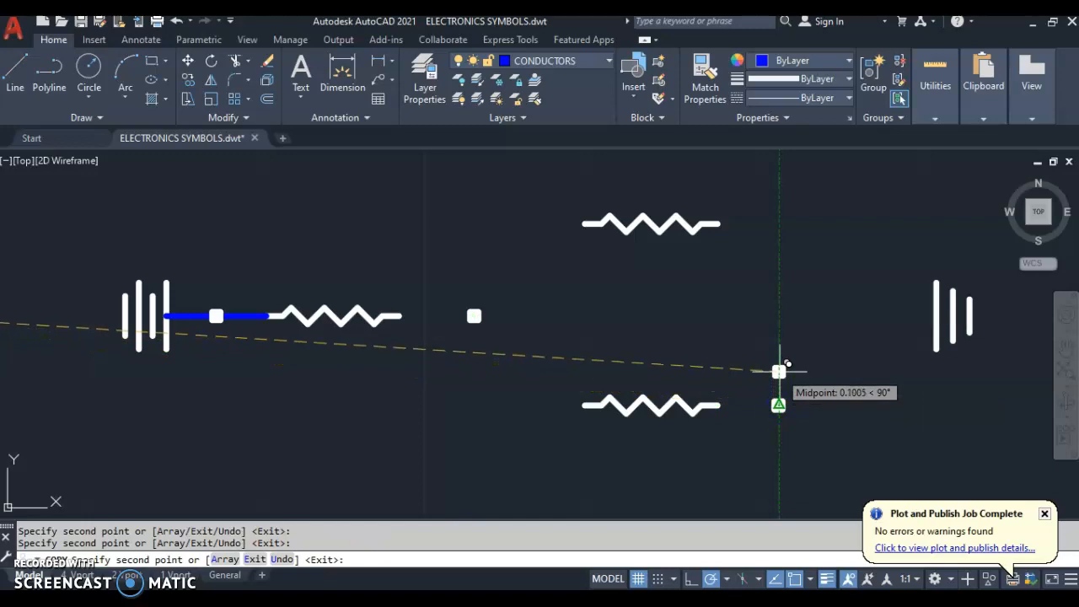
pyautogui.press('Escape')
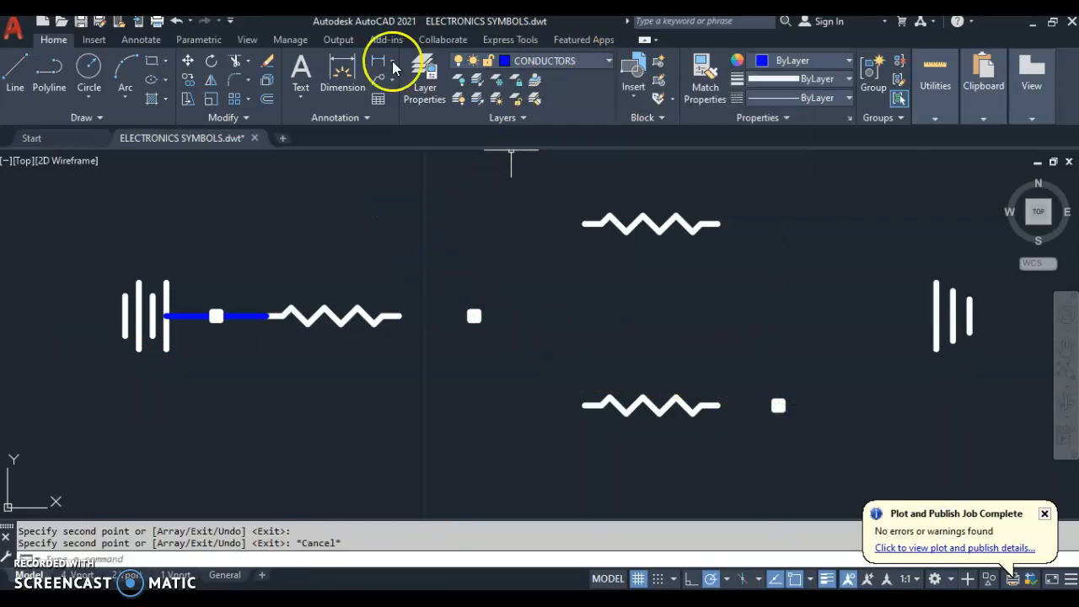
# Draw a conductor line from the first resistor's right end to the node beside it.
pyautogui.click(12, 71)
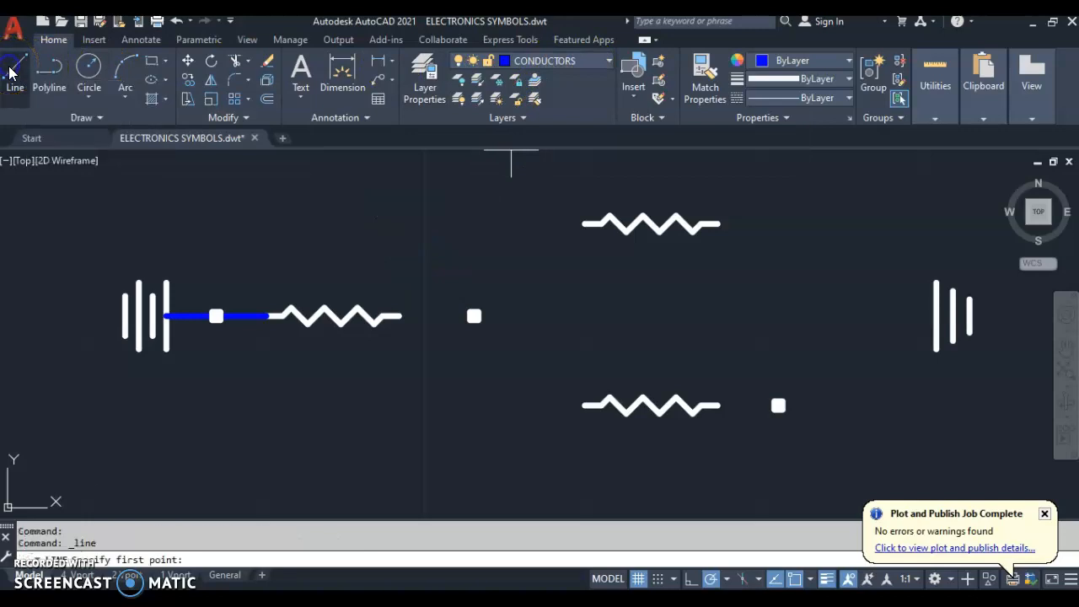
pyautogui.click(399, 316)
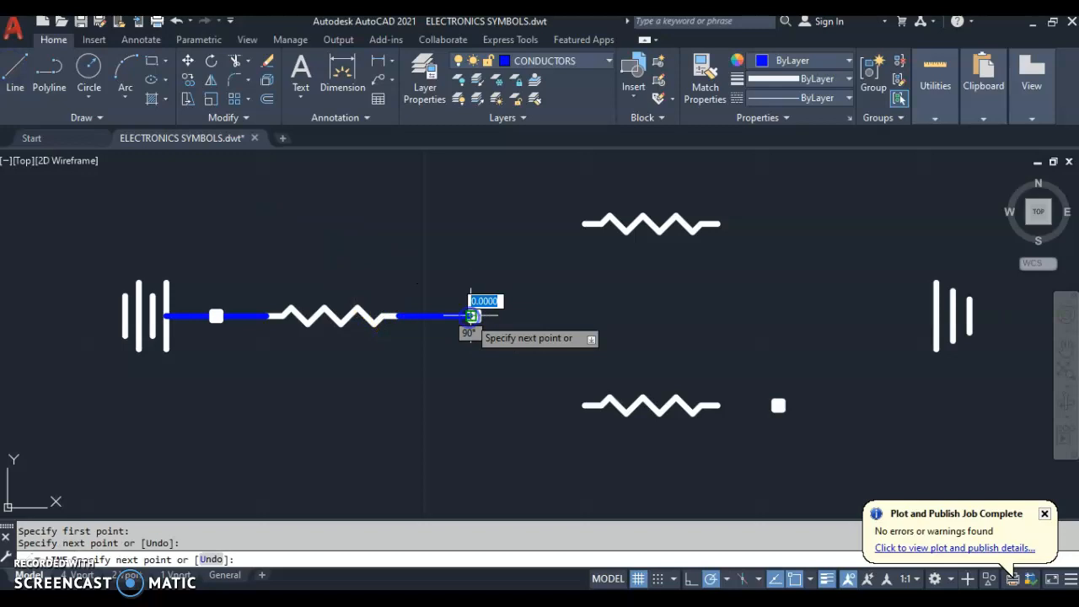
pyautogui.press('Escape')
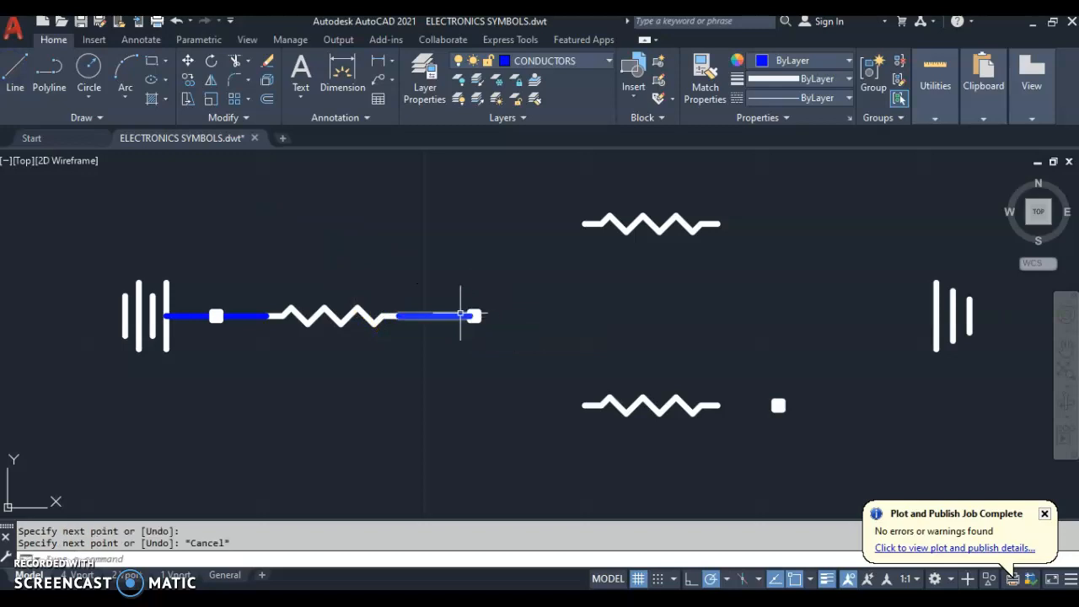
# Draw a right-angled conductor from the middle node straight down and across to the lower resistor's left end.
pyautogui.click(17, 74)
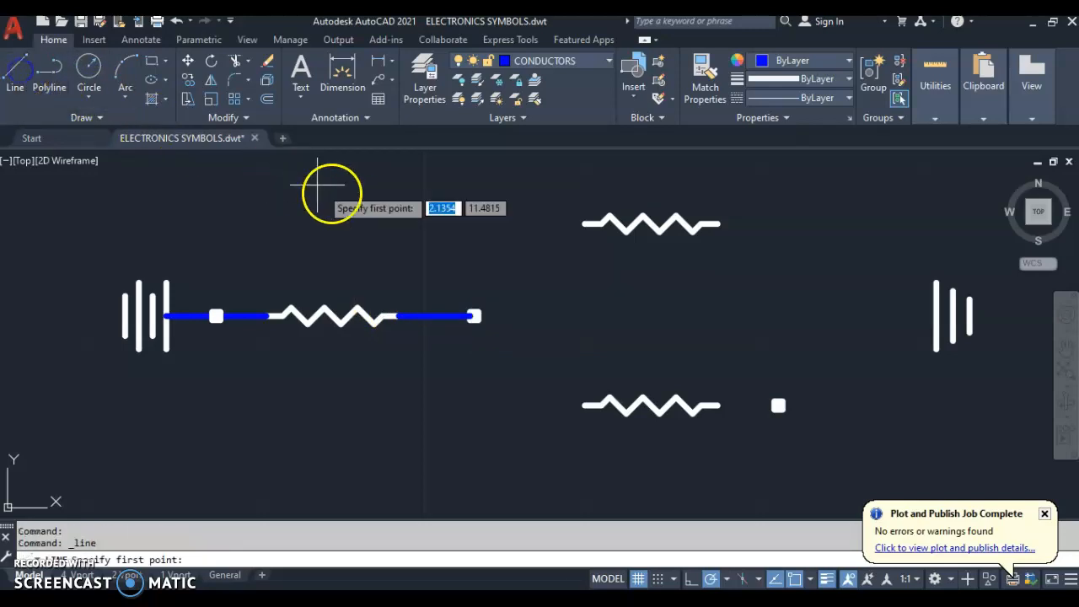
pyautogui.click(474, 316)
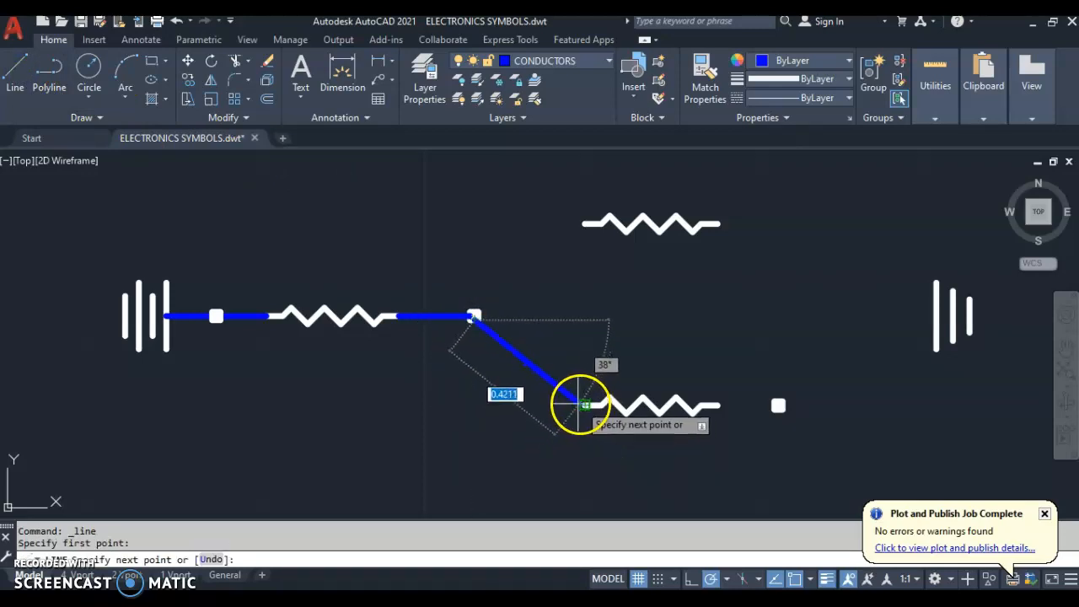
pyautogui.click(475, 405)
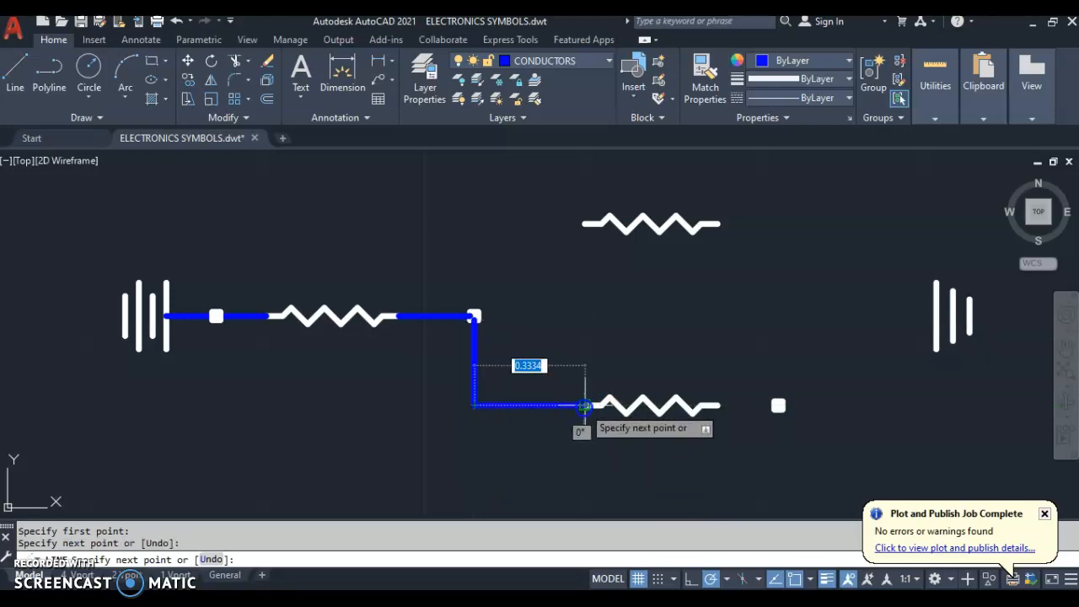
pyautogui.click(584, 406)
pyautogui.press('Escape')
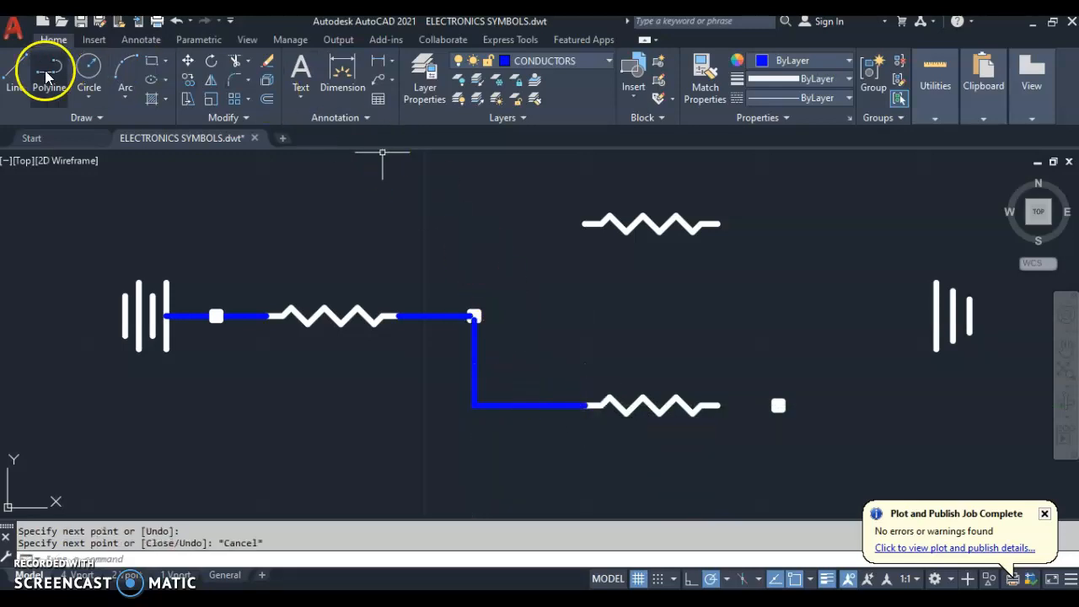
# Draw a right-angled conductor from the middle node straight up and across to the upper resistor's left end.
pyautogui.click(17, 68)
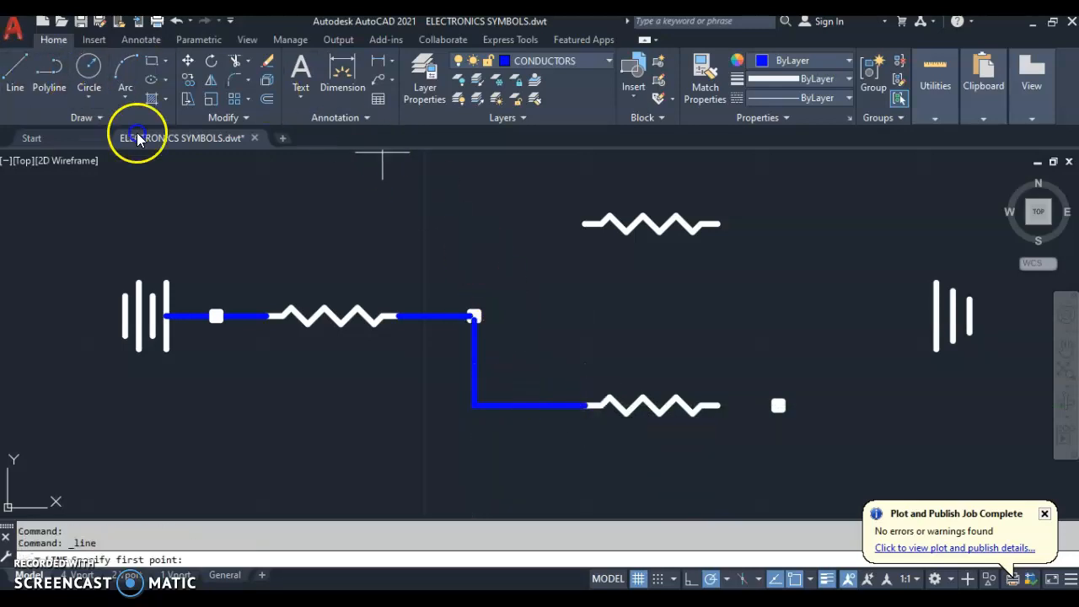
pyautogui.click(473, 309)
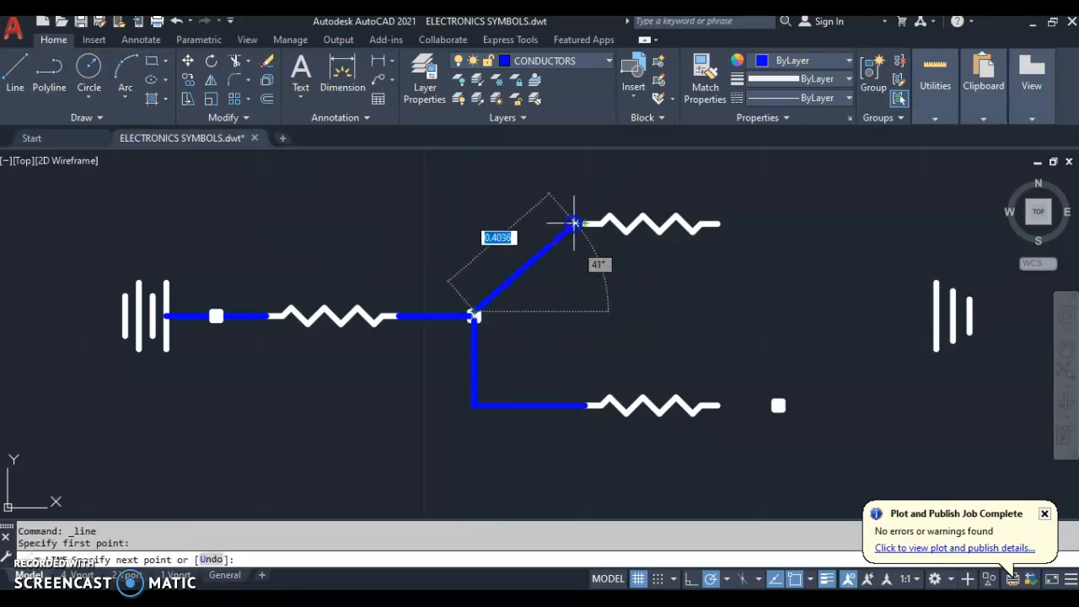
pyautogui.click(475, 223)
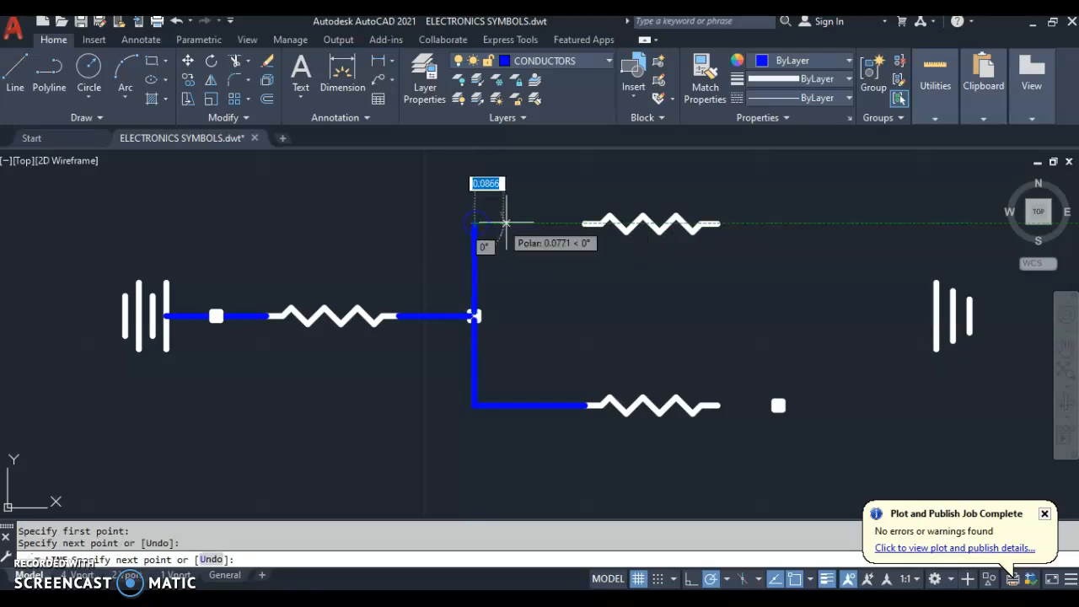
pyautogui.click(584, 224)
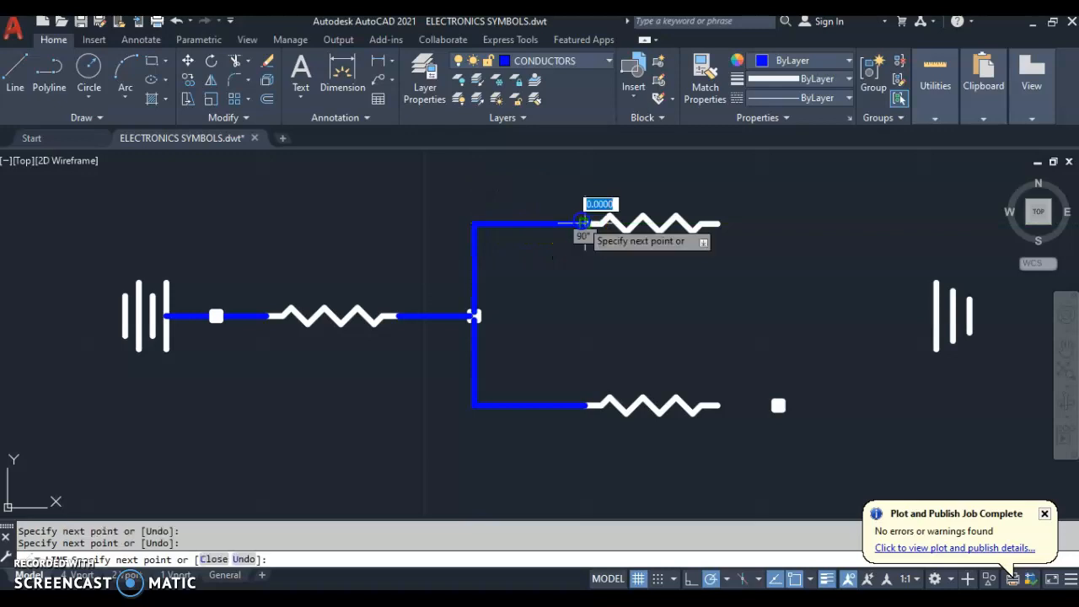
pyautogui.press('Escape')
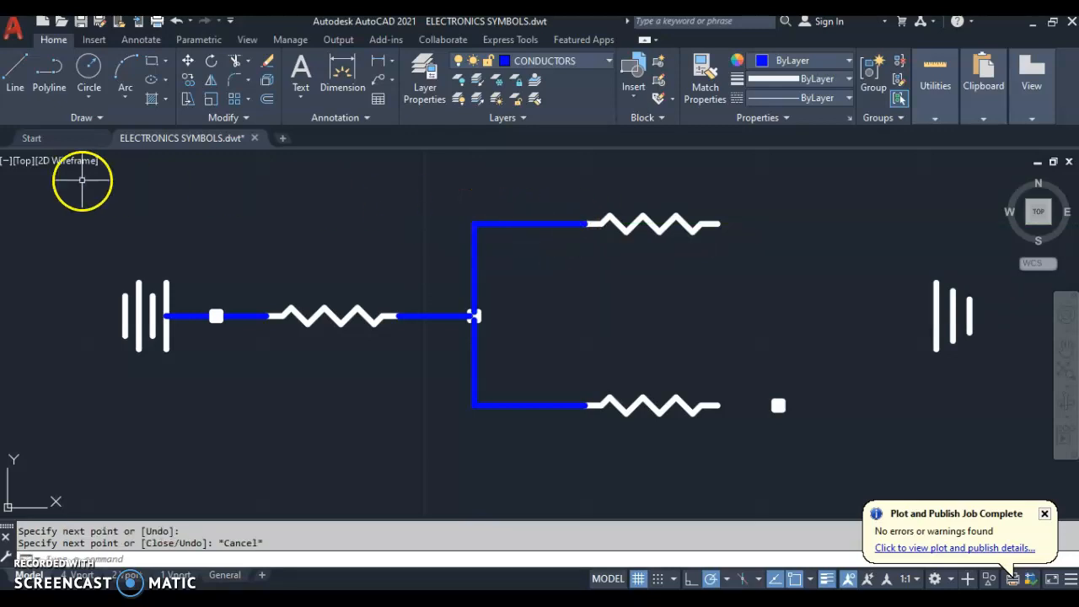
# Draw a conductor from the upper resistor's right end across and straight down to the node beside the lower resistor.
pyautogui.click(14, 76)
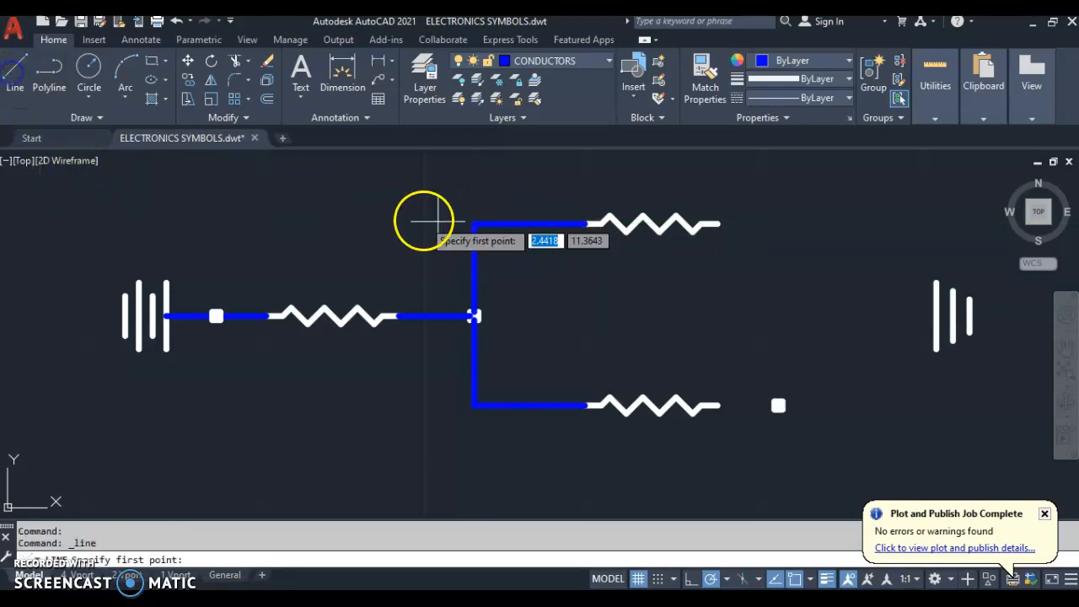
pyautogui.click(716, 223)
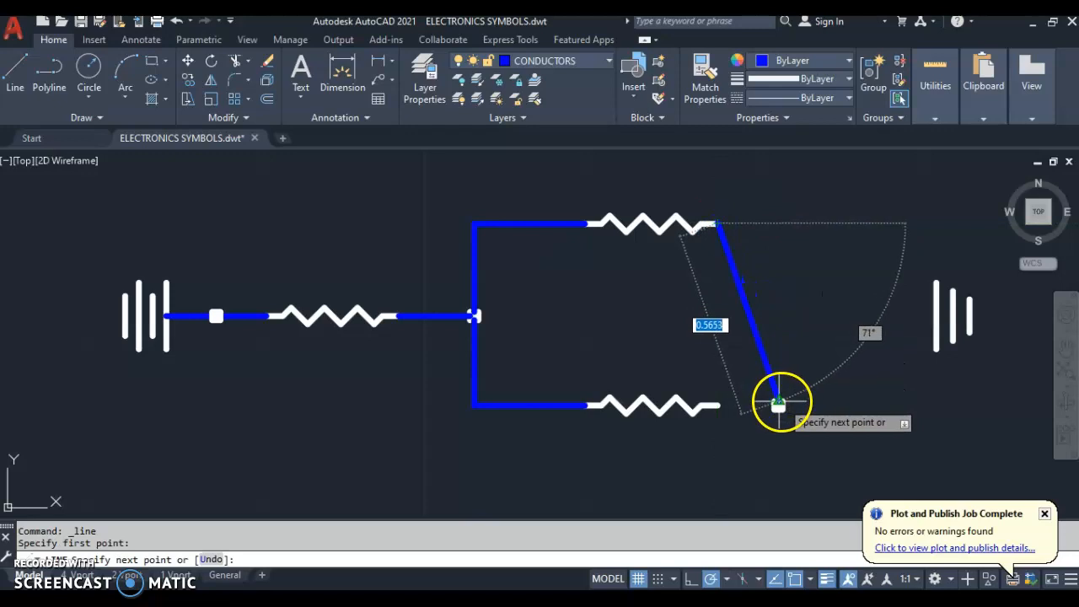
pyautogui.click(778, 224)
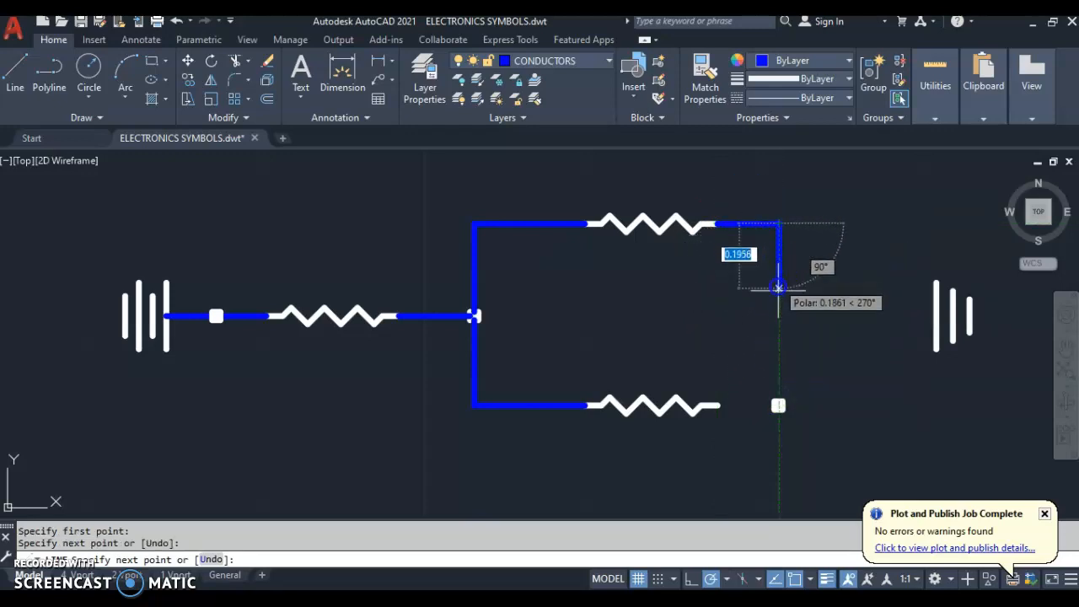
pyautogui.click(779, 403)
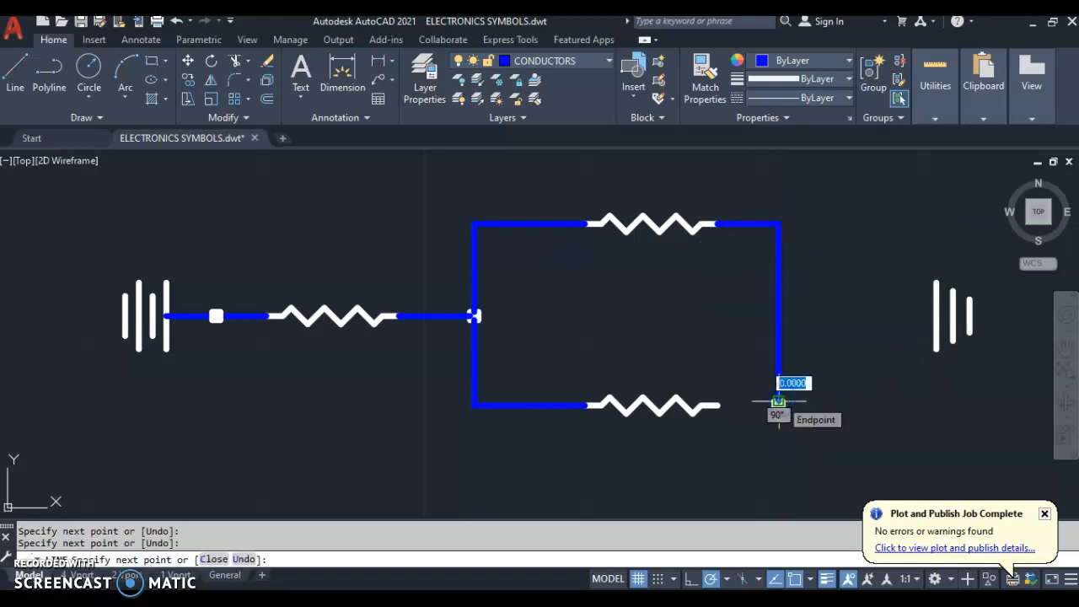
pyautogui.press('Escape')
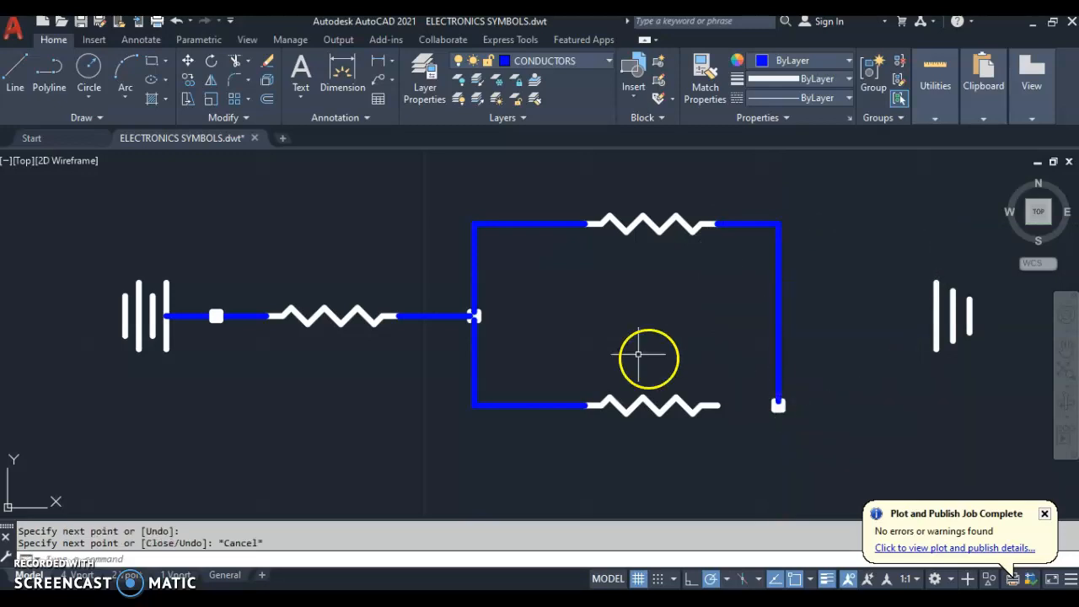
# Draw a conductor line from the lower resistor's right end to the node beside it.
pyautogui.click(16, 71)
pyautogui.click(716, 405)
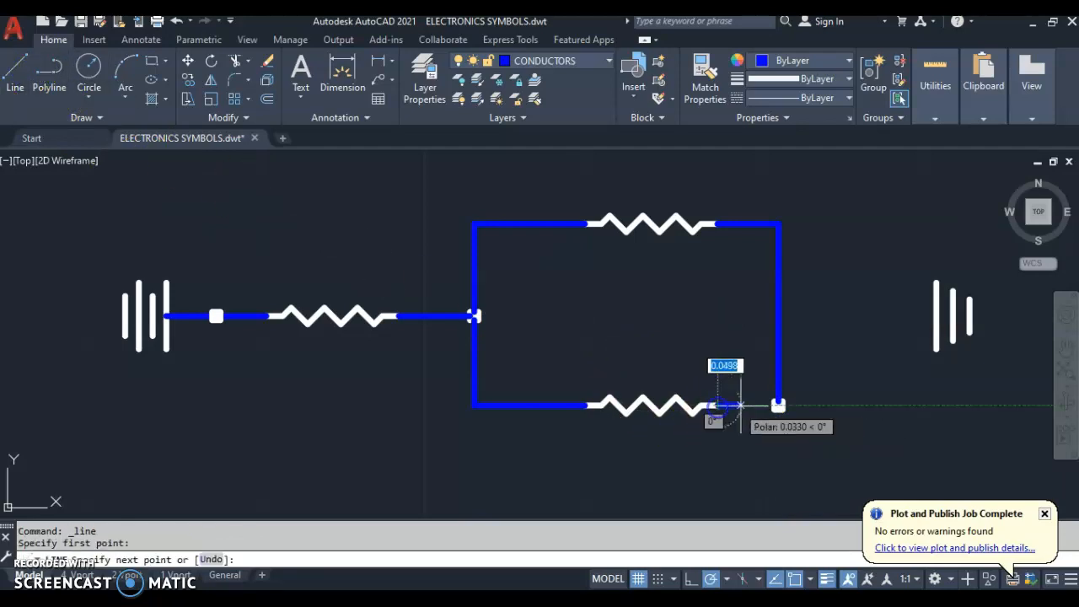
pyautogui.click(777, 406)
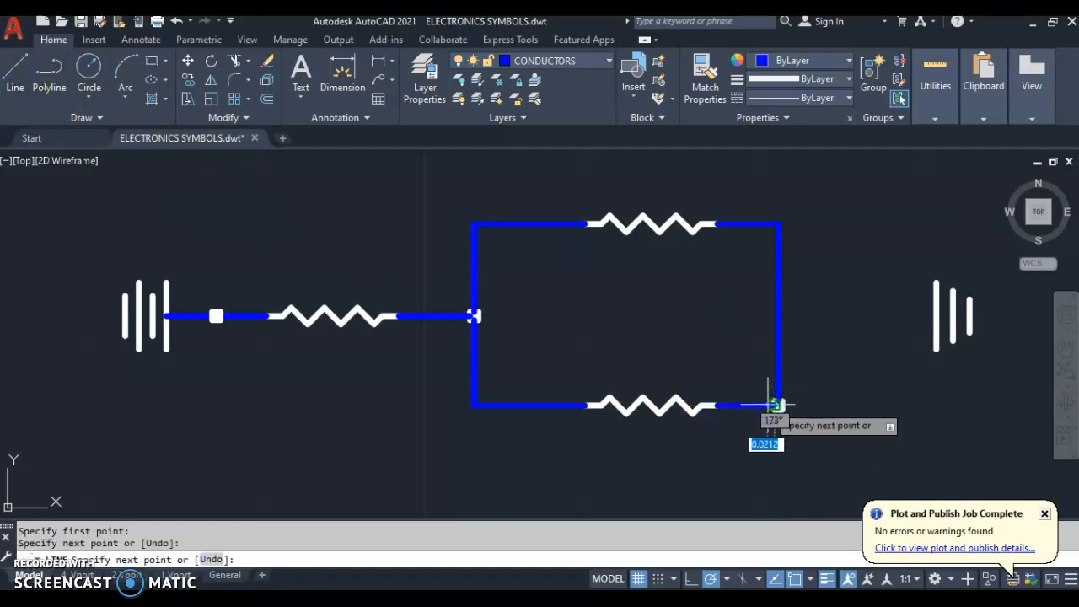
# Draw a conductor line from the middle of the parallel branch's right vertical conductor to the ground symbol.
pyautogui.press('Escape')
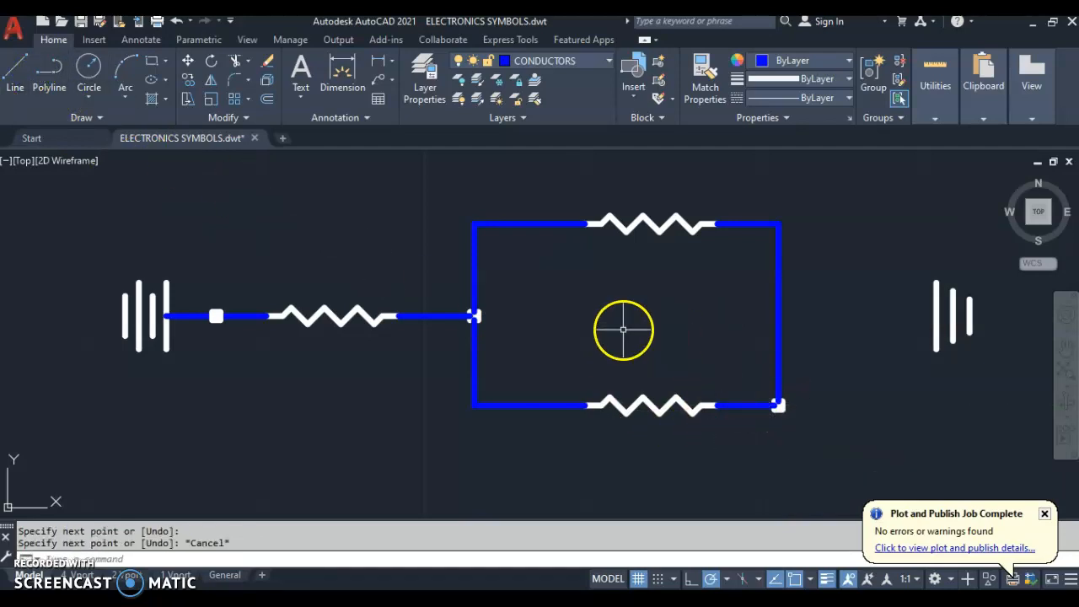
pyautogui.click(19, 68)
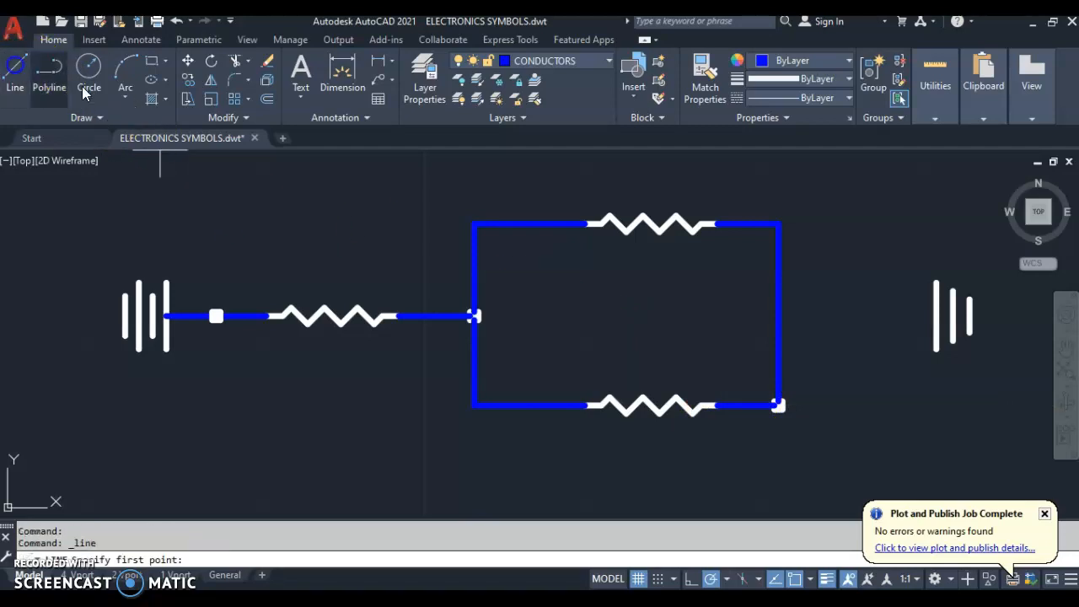
pyautogui.click(778, 314)
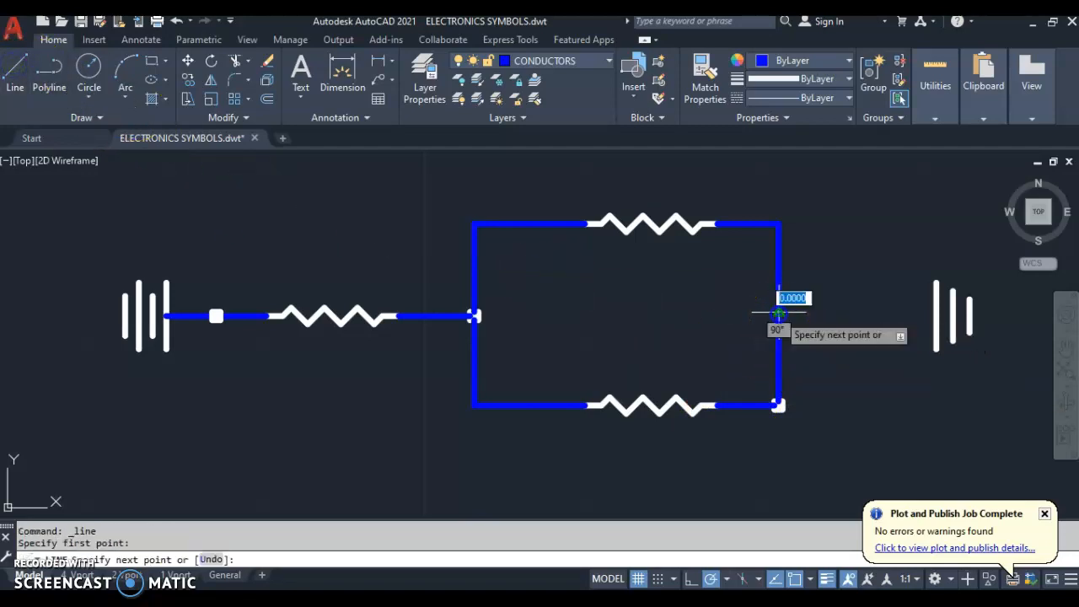
pyautogui.click(936, 314)
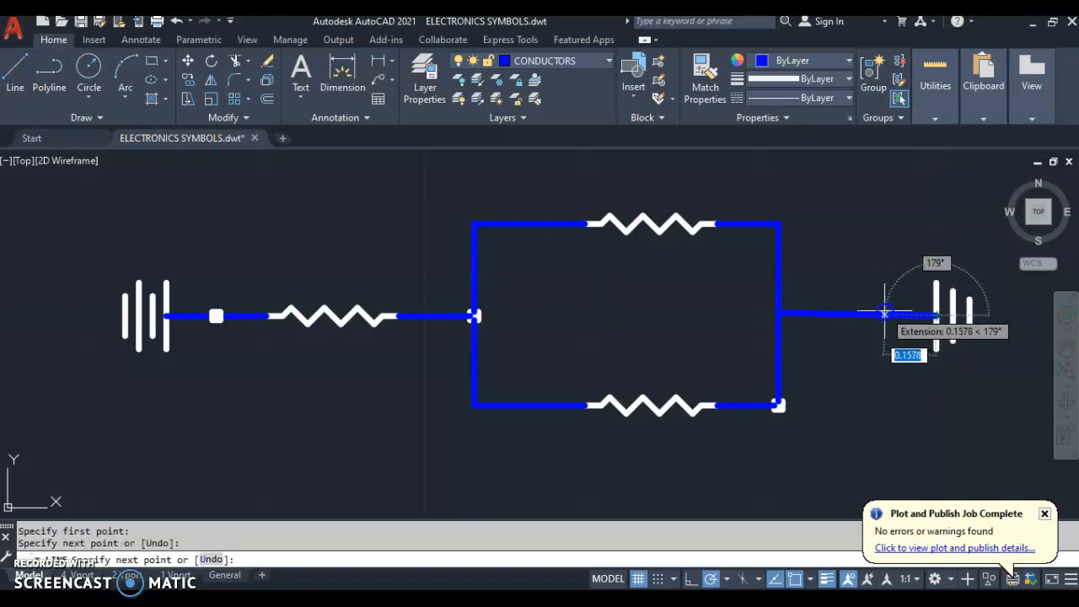
pyautogui.press('Escape')
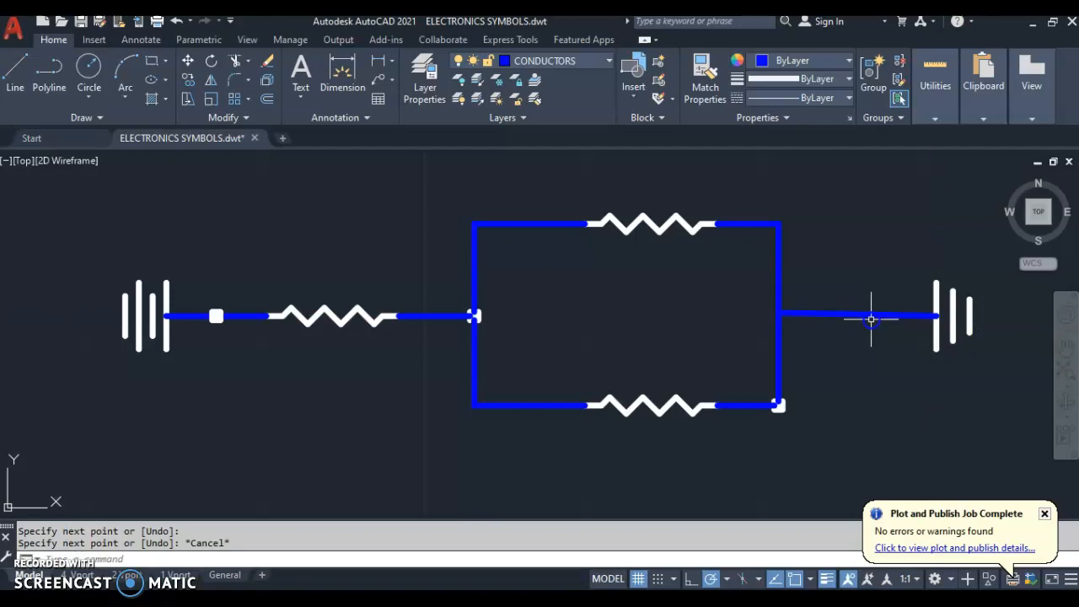
pyautogui.scroll(4, 849, 326)
pyautogui.middleClick(850, 326)
pyautogui.middleClick(850, 326)
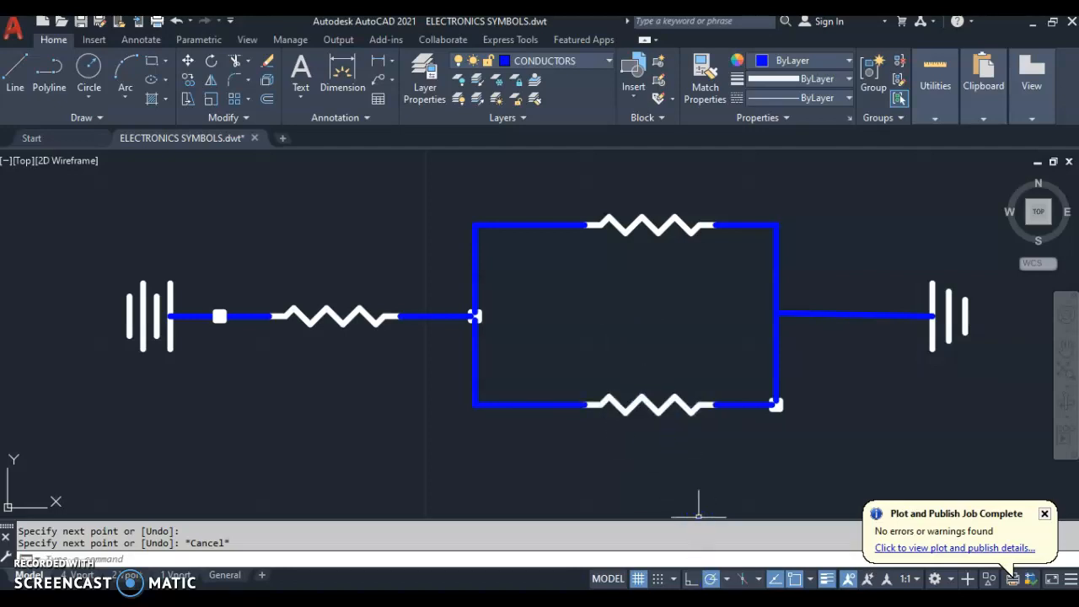
pyautogui.moveTo(718, 603)
pyautogui.click(725, 577)
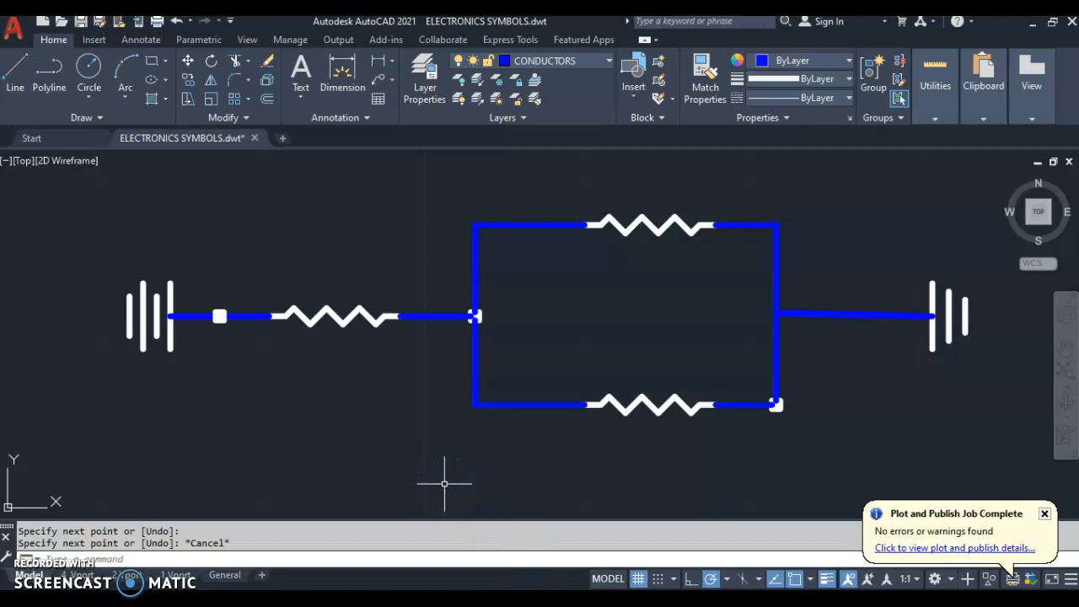
pyautogui.click(42, 557)
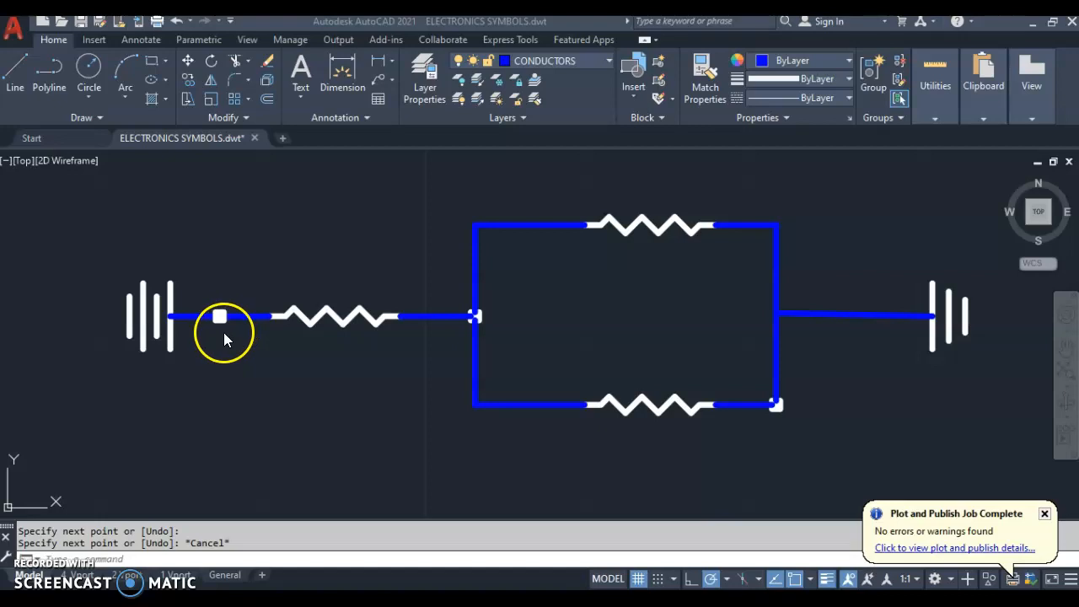
# Copy the node symbol beside the battery and paste it where the ground conductor meets the right vertical conductor.
pyautogui.scroll(4, 224, 333)
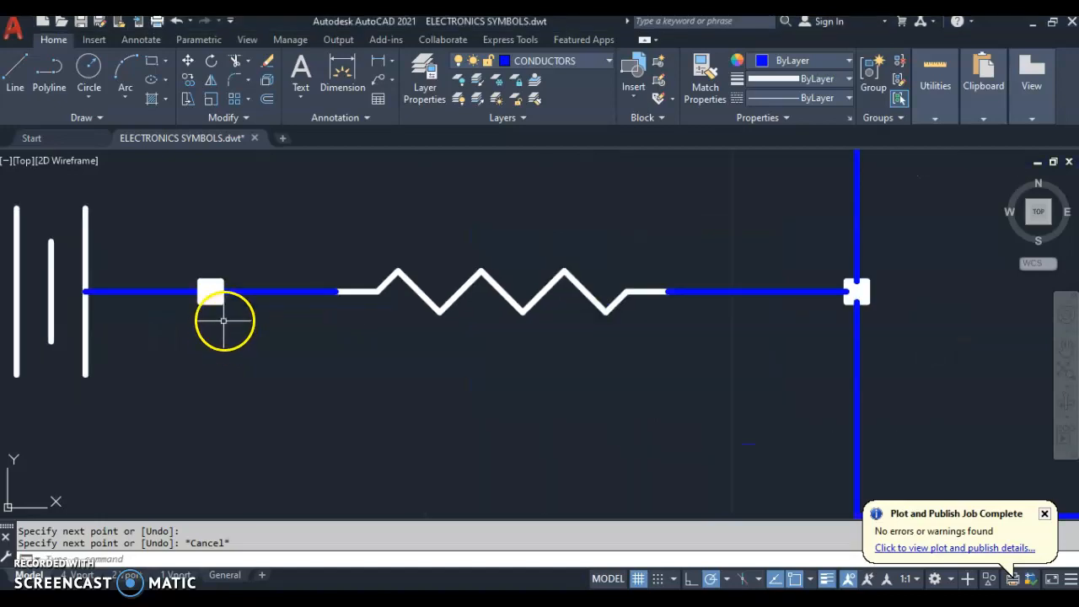
pyautogui.click(227, 310)
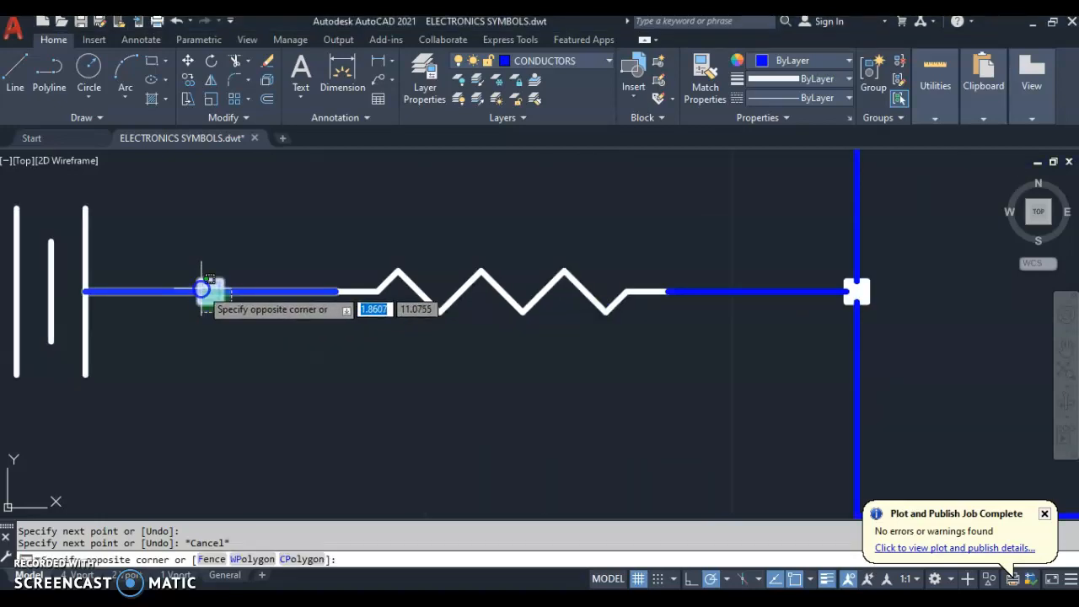
pyautogui.click(205, 297)
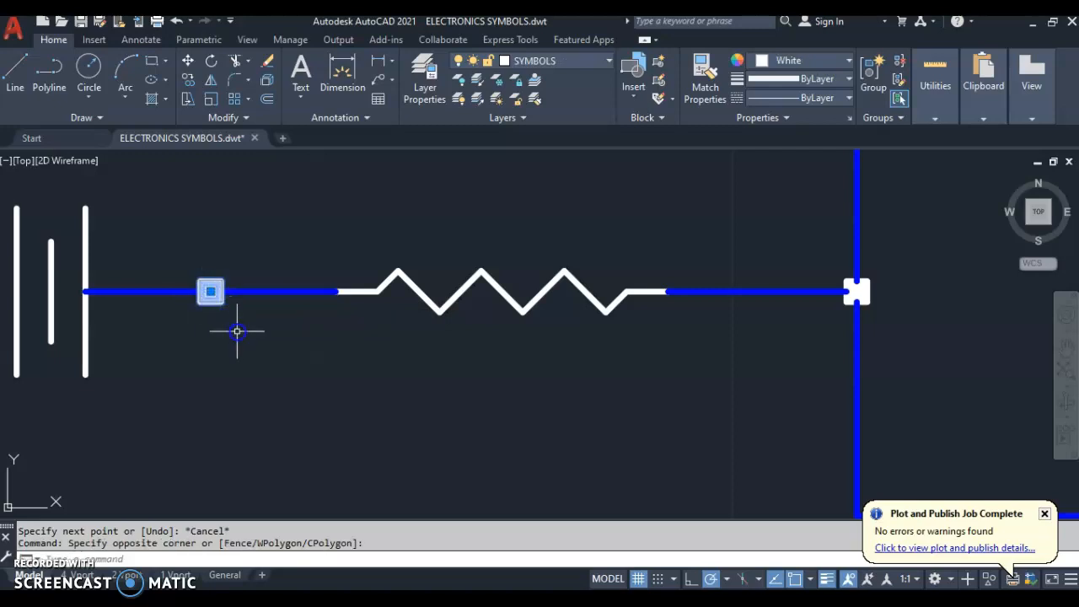
pyautogui.hotkey('ctrl', 'c')
pyautogui.scroll(-3, 270, 323)
pyautogui.moveTo(627, 330); pyautogui.dragTo(314, 337, button='middle')
pyautogui.scroll(2, 490, 319)
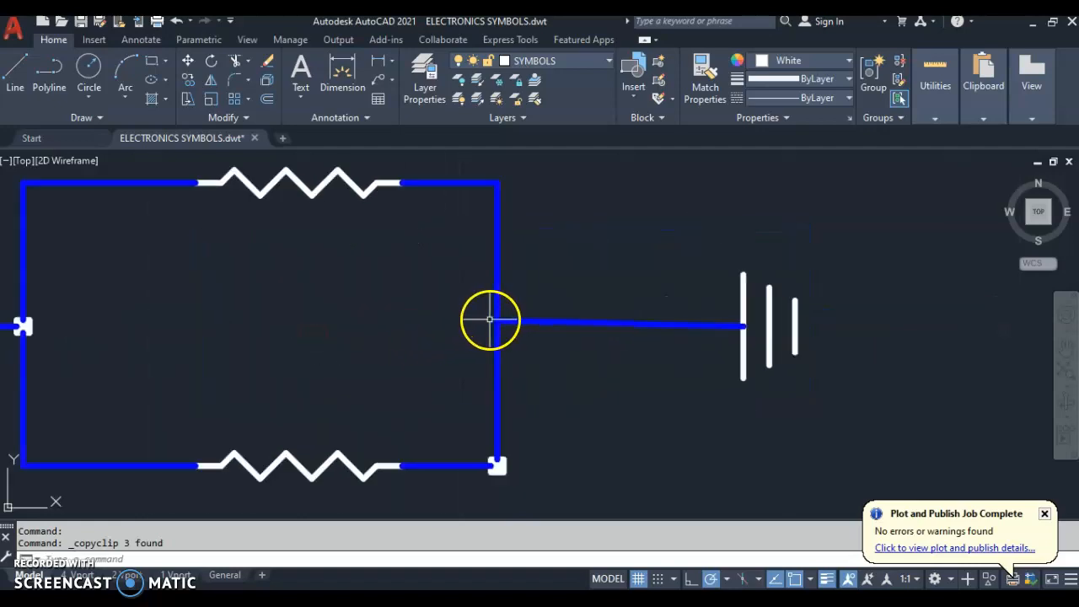
pyautogui.scroll(2, 490, 320)
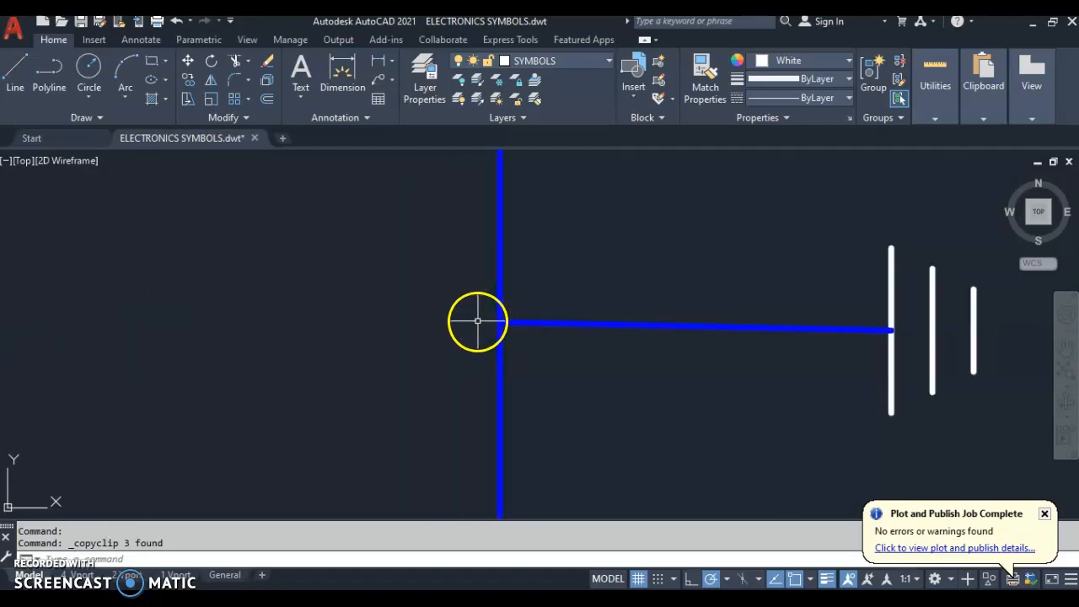
pyautogui.hotkey('ctrl', 'v')
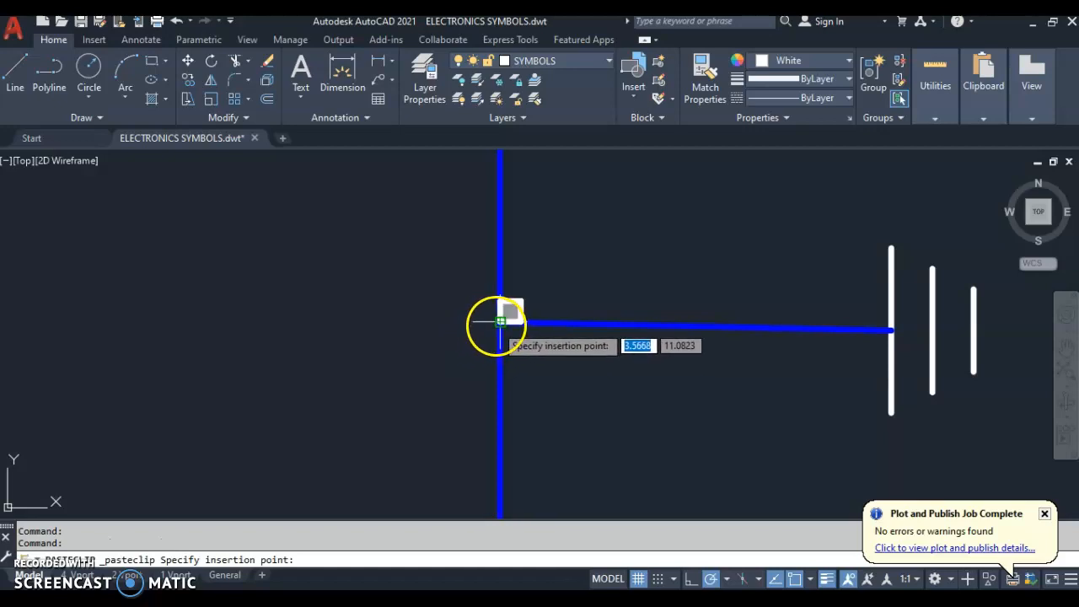
pyautogui.click(501, 321)
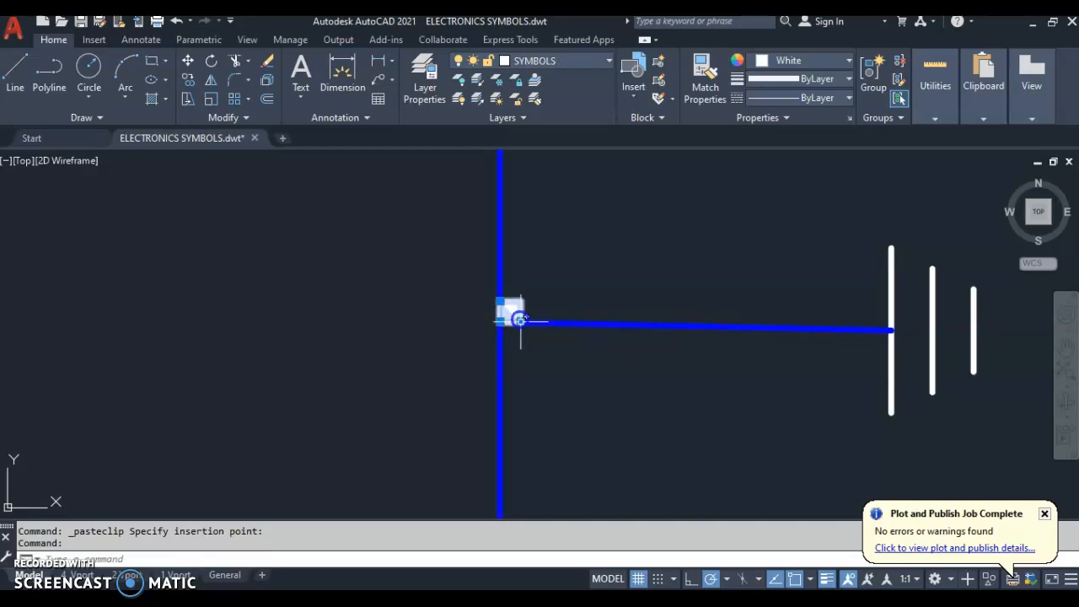
# Move the pasted node by its center onto the junction of the ground conductor and the right vertical conductor.
pyautogui.click(522, 294)
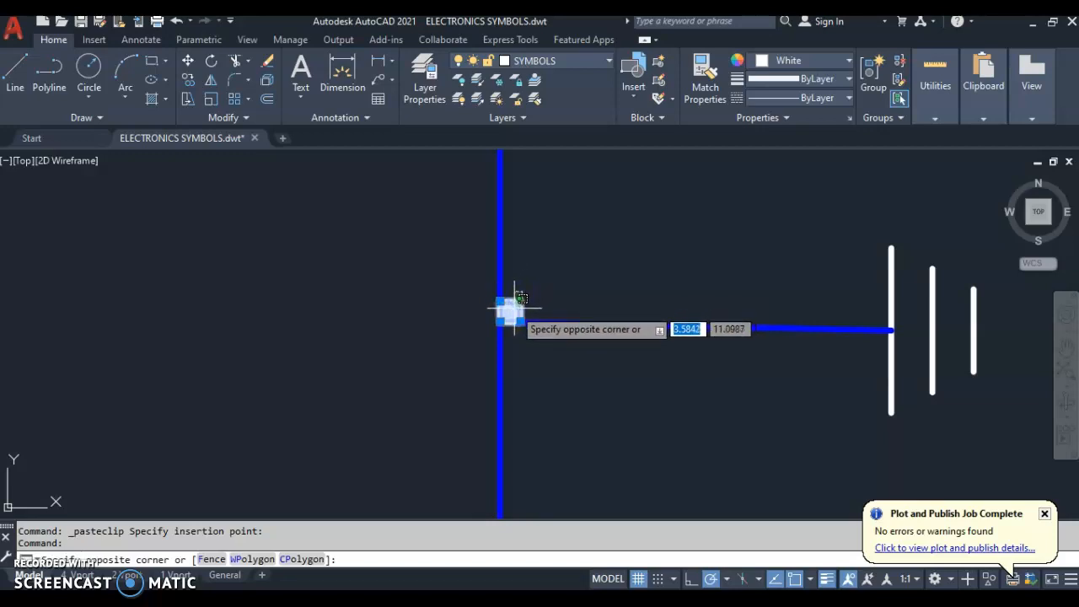
pyautogui.click(321, 156)
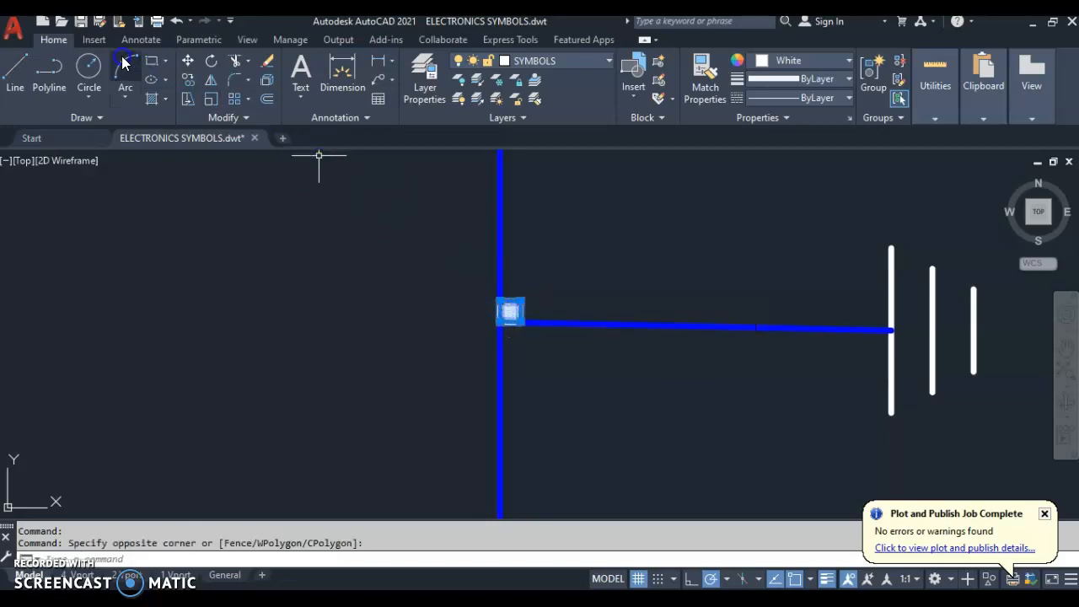
pyautogui.click(189, 66)
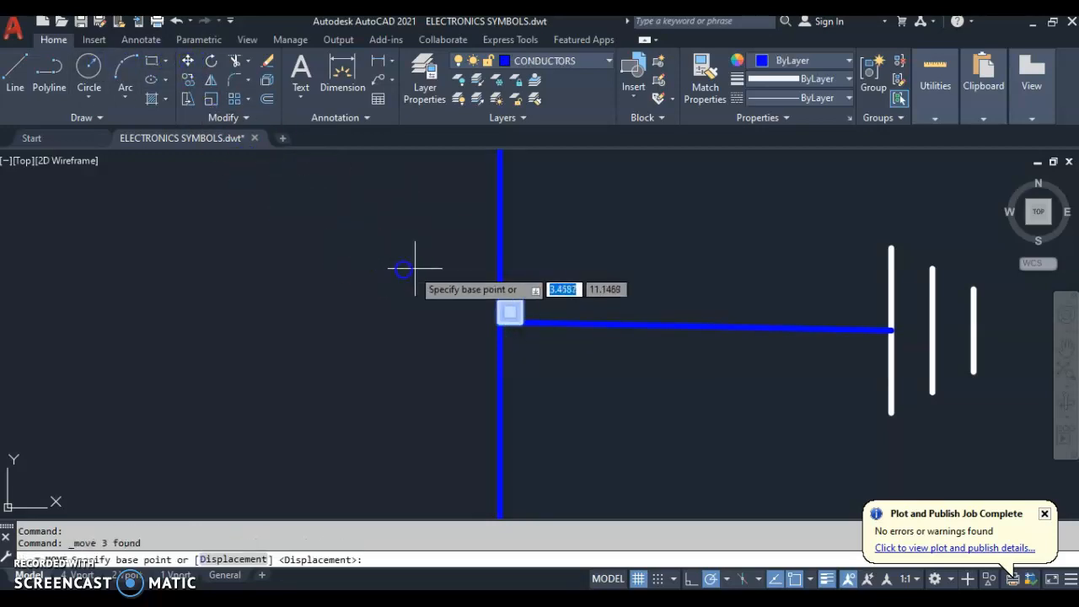
pyautogui.click(511, 312)
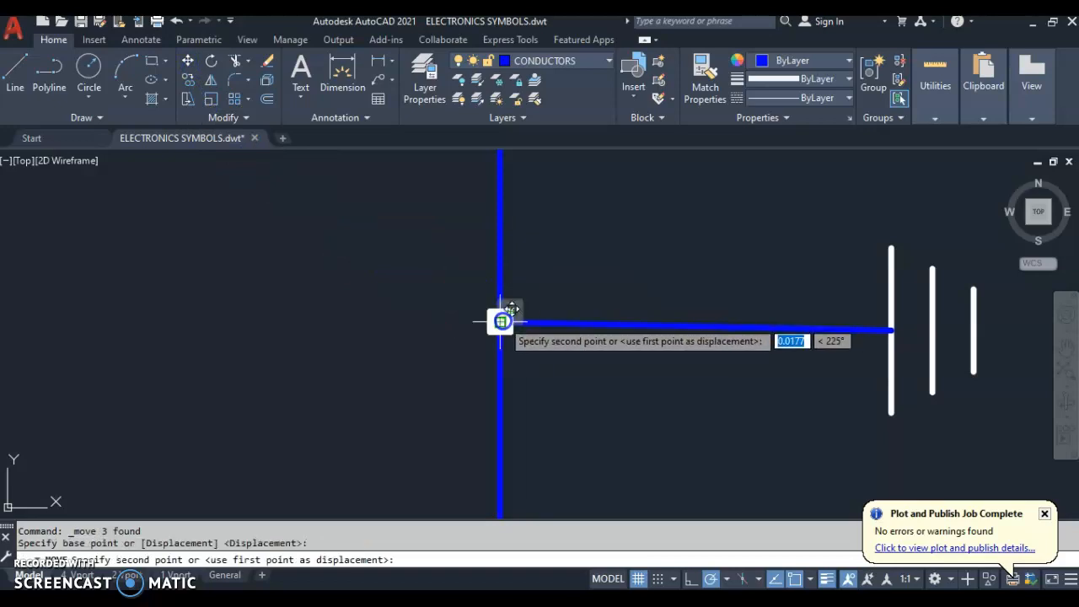
pyautogui.click(501, 321)
pyautogui.press('Escape')
# Copy the "R1 100 Ω" and "V1 12V" text labels above the motor symbol in the symbol library to the clipboard.
pyautogui.scroll(-4, 551, 330)
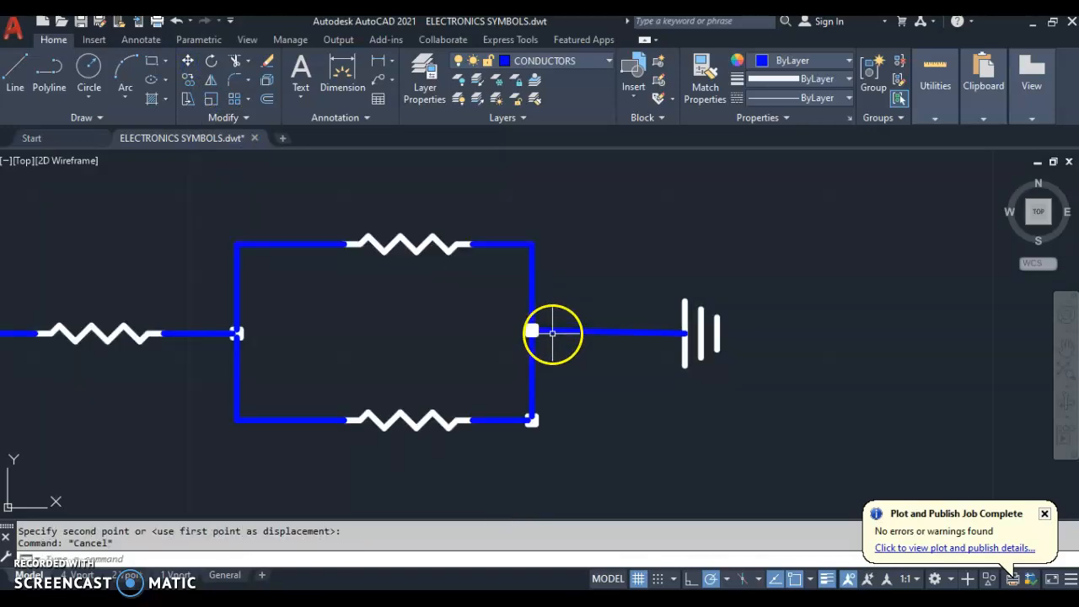
pyautogui.moveTo(446, 345); pyautogui.dragTo(533, 346, button='middle')
pyautogui.scroll(-3, 517, 347)
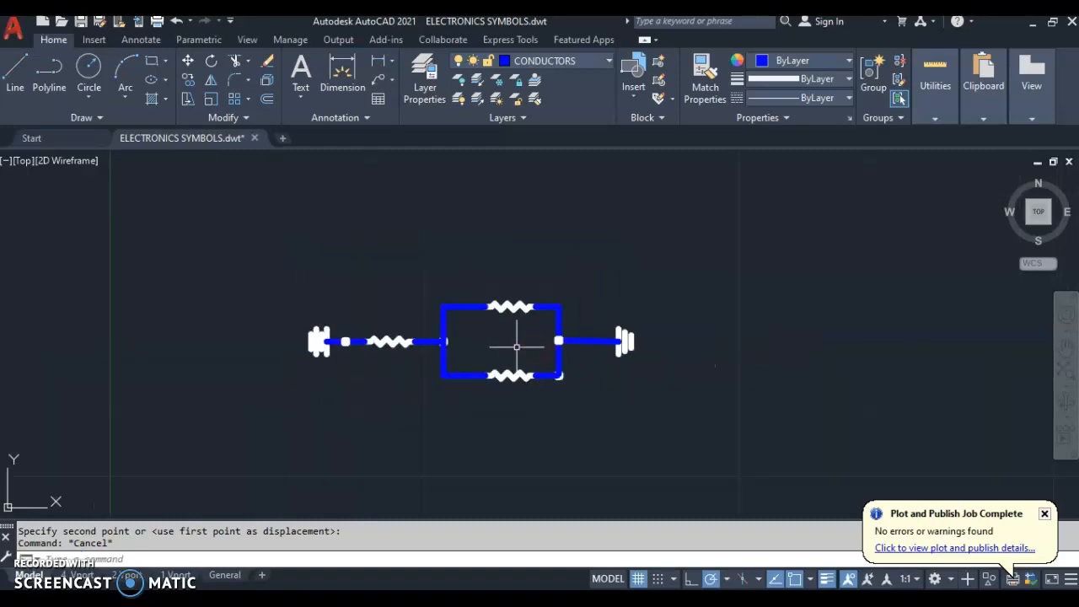
pyautogui.scroll(2, 270, 395)
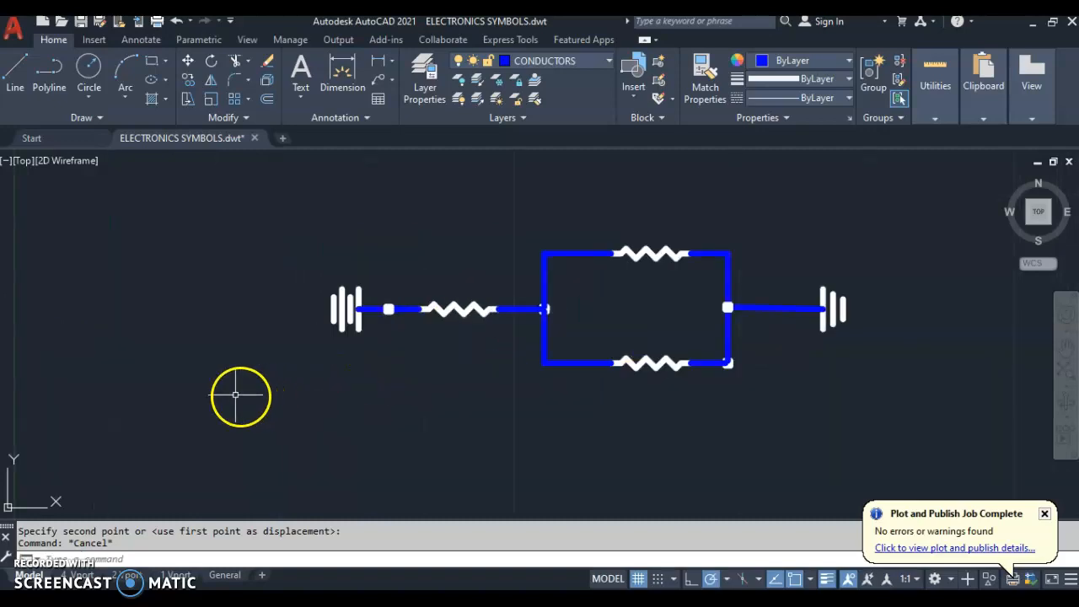
pyautogui.moveTo(241, 393); pyautogui.dragTo(323, 394, button='middle')
pyautogui.moveTo(323, 394); pyautogui.dragTo(362, 395)
pyautogui.scroll(6, 364, 382)
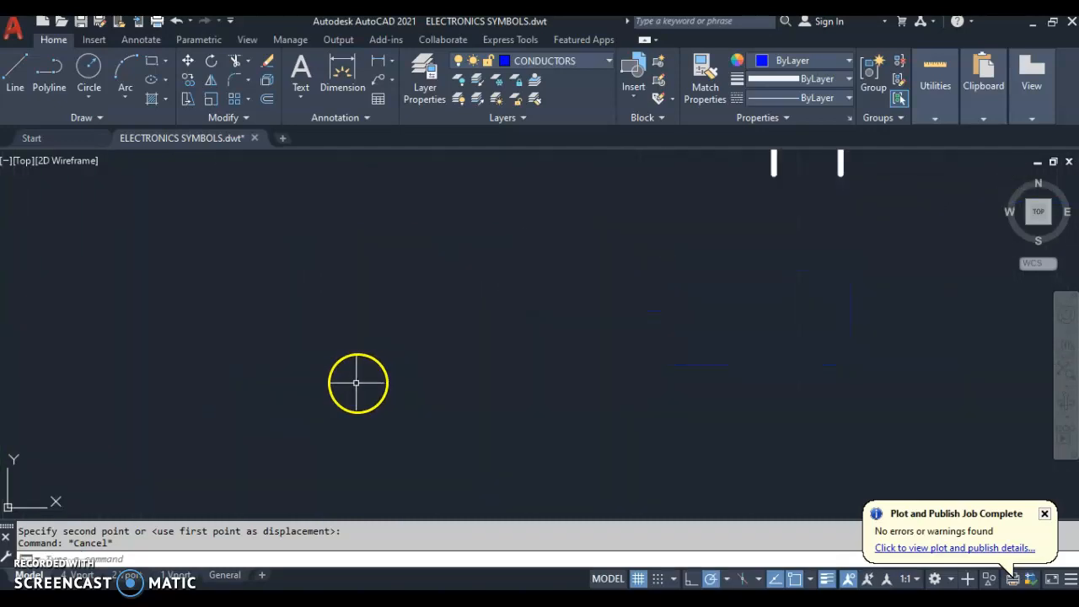
pyautogui.scroll(-4, 222, 382)
pyautogui.moveTo(169, 374); pyautogui.dragTo(506, 373, button='middle')
pyautogui.scroll(-5, 205, 374)
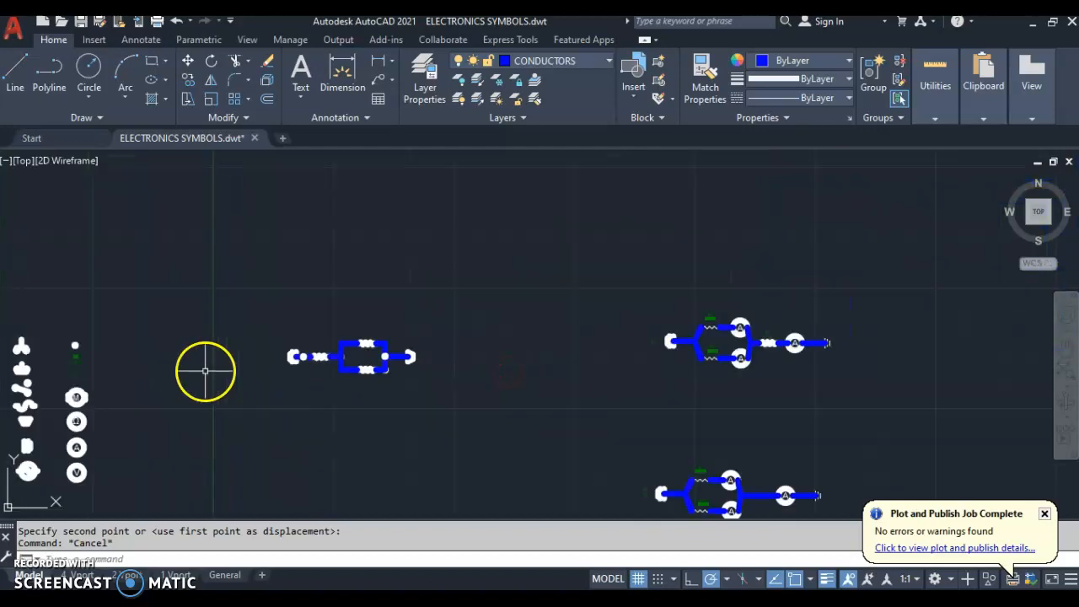
pyautogui.scroll(2, 103, 375)
pyautogui.moveTo(101, 373); pyautogui.dragTo(342, 378, button='middle')
pyautogui.scroll(5, 341, 382)
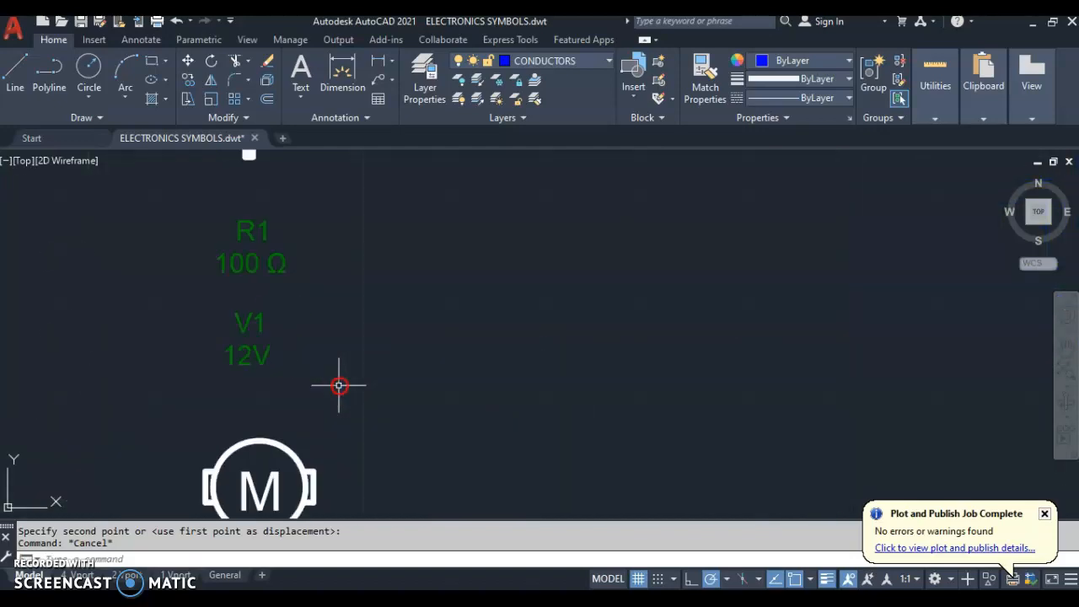
pyautogui.click(312, 389)
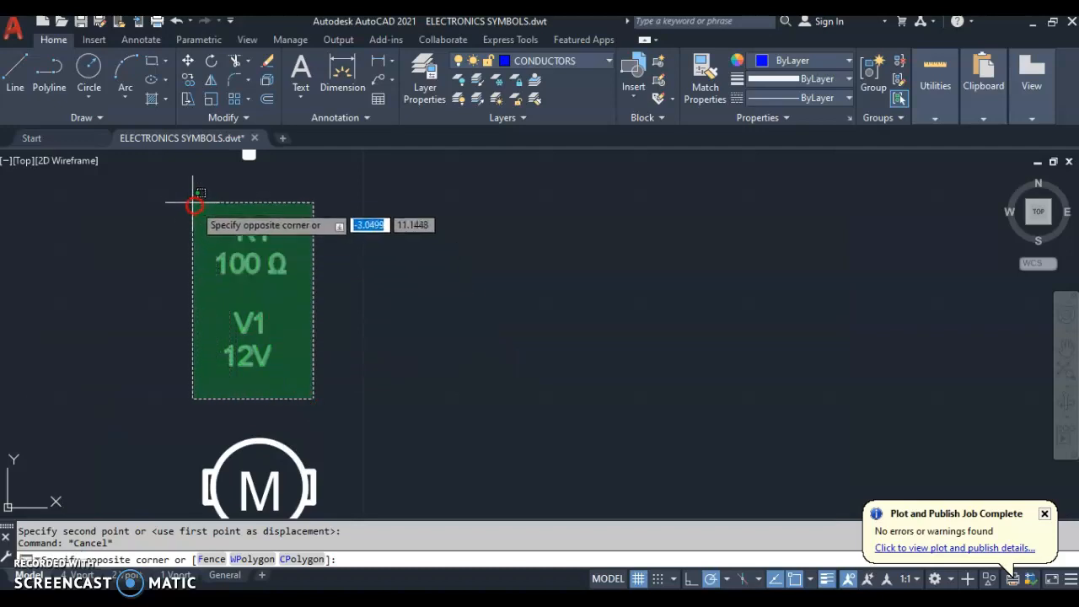
pyautogui.click(184, 199)
pyautogui.click(366, 236)
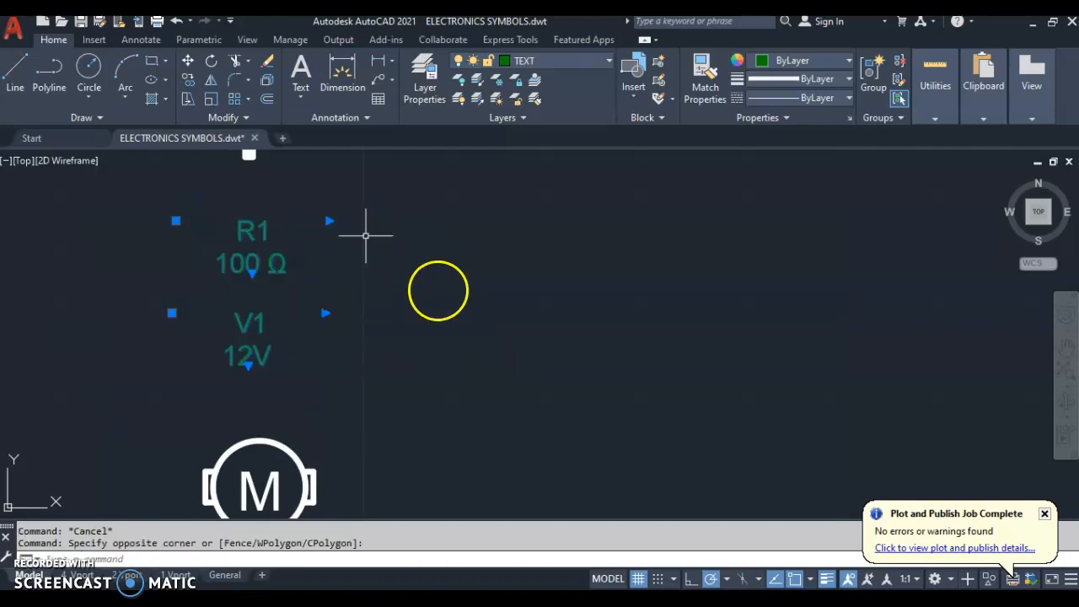
pyautogui.hotkey('ctrl', 'c')
# Paste the two copied text labels below the series resistor of the new circuit.
pyautogui.scroll(-6, 439, 295)
pyautogui.moveTo(703, 330); pyautogui.dragTo(430, 395, button='middle')
pyautogui.scroll(4, 442, 395)
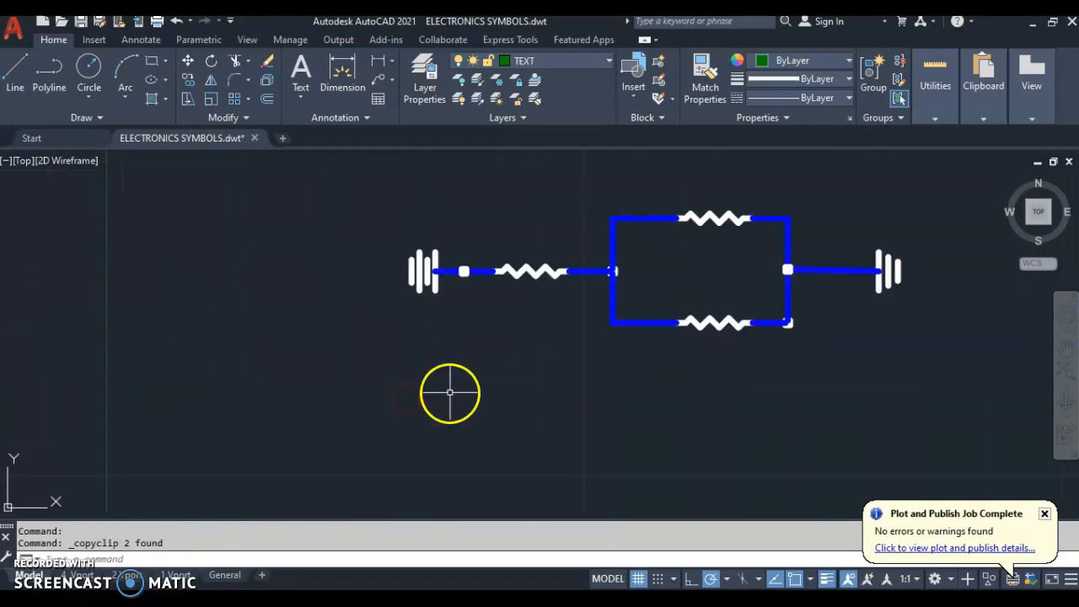
pyautogui.moveTo(485, 357); pyautogui.dragTo(452, 380, button='middle')
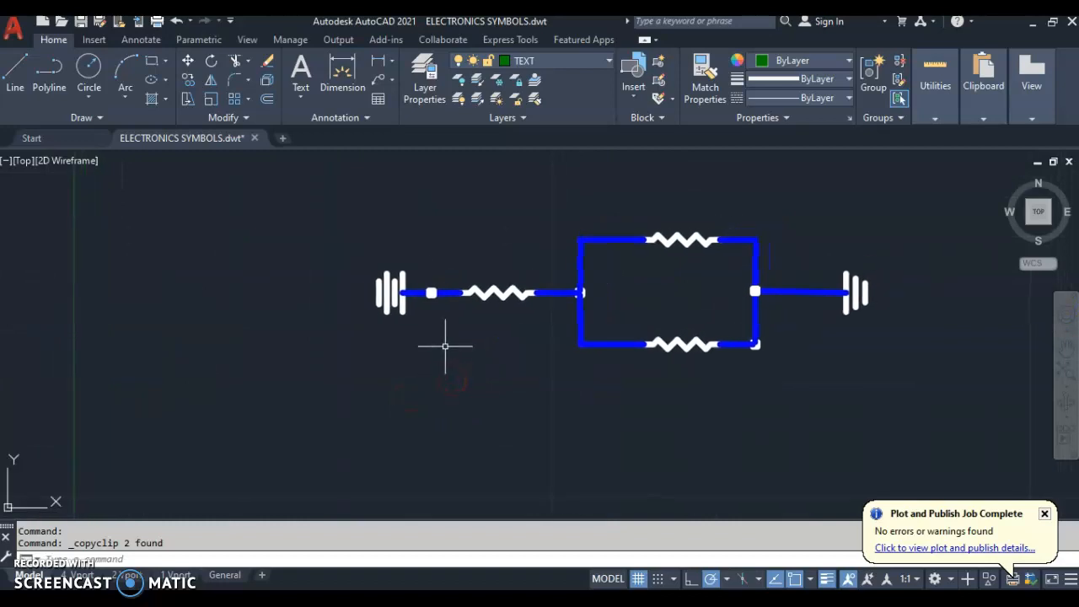
pyautogui.hotkey('ctrl', 'v')
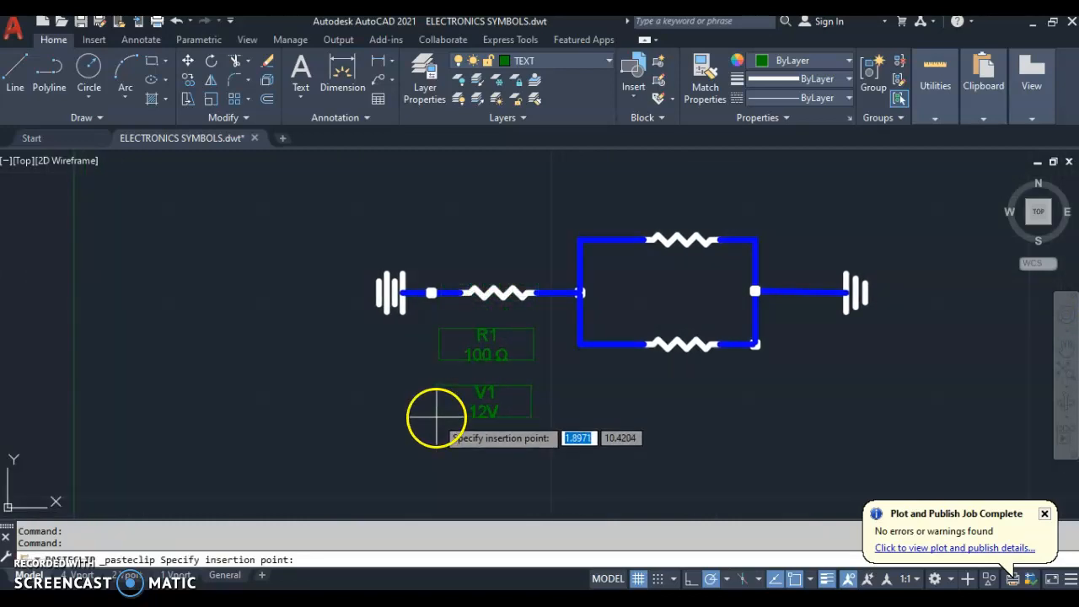
pyautogui.click(477, 425)
# Move the V1 label from below the series resistor to the left of the battery symbol.
pyautogui.click(525, 429)
pyautogui.click(460, 382)
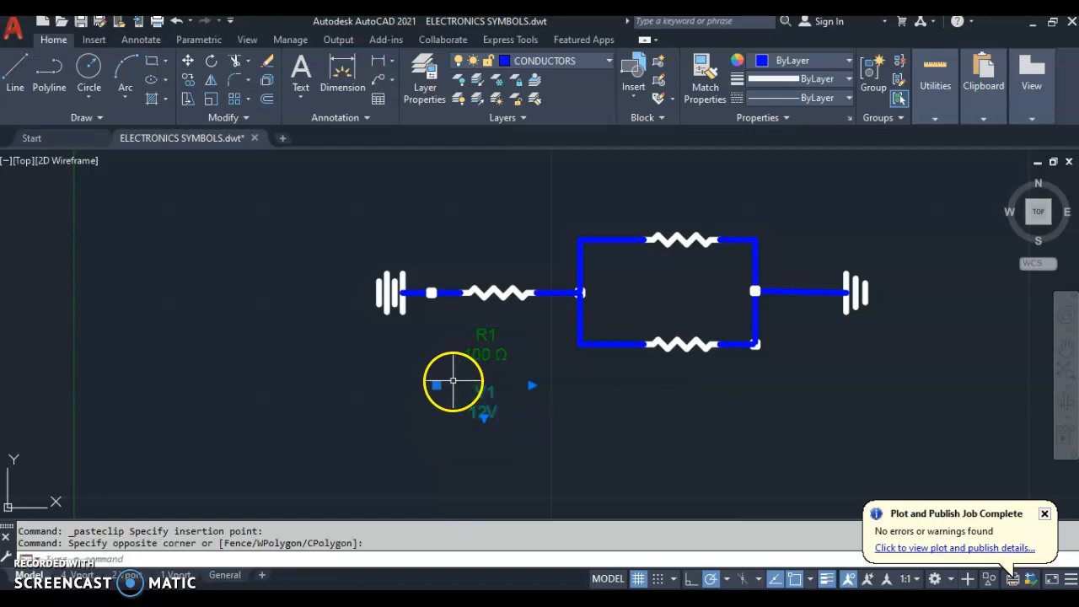
pyautogui.click(437, 386)
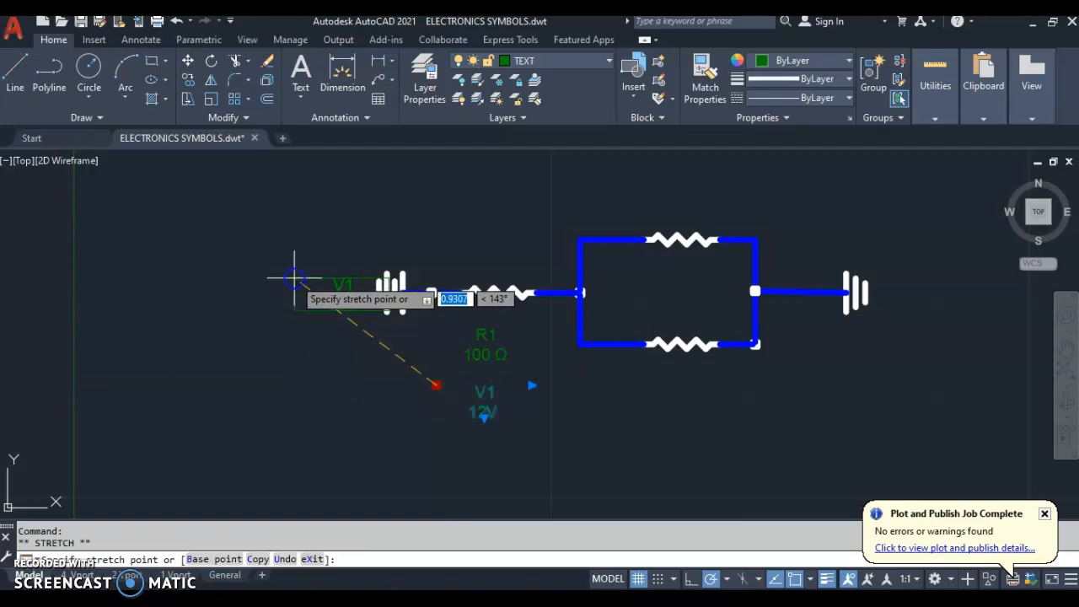
pyautogui.click(340, 305)
# Change the voltage in the battery's V1 label to 9V.
pyautogui.doubleClick(335, 305)
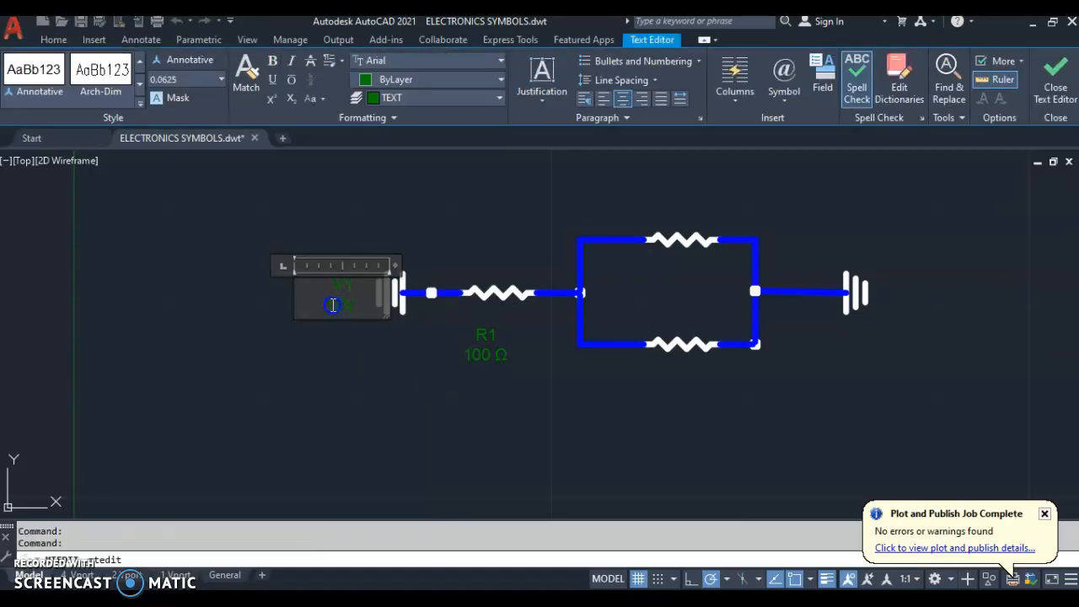
pyautogui.click(382, 339)
pyautogui.click(352, 309)
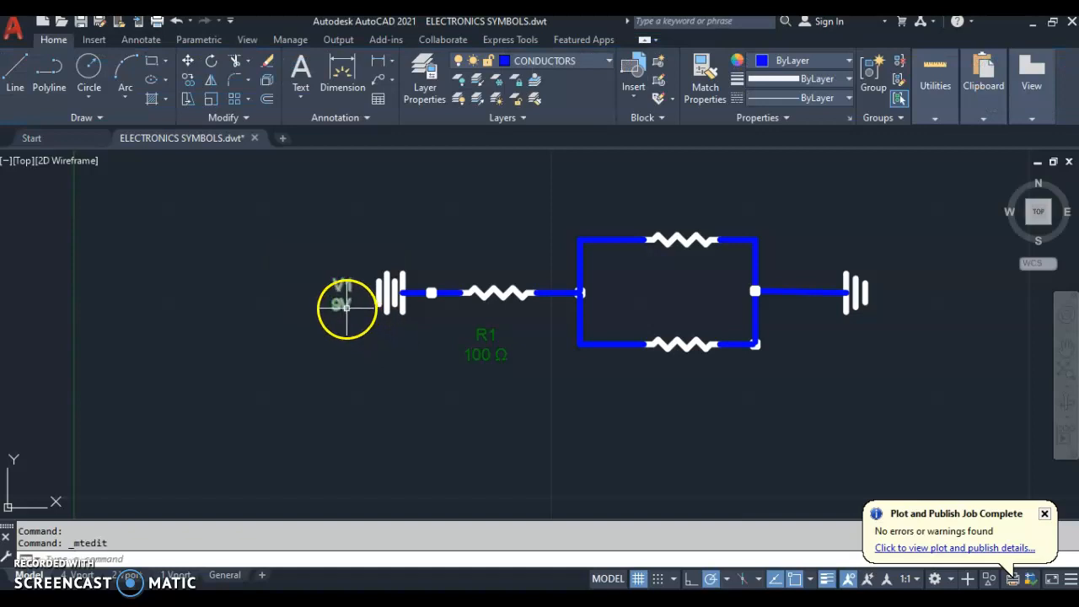
# Move the R1 label closer to the series resistor, centred just beneath its symbol.
pyautogui.click(486, 331)
pyautogui.click(489, 324)
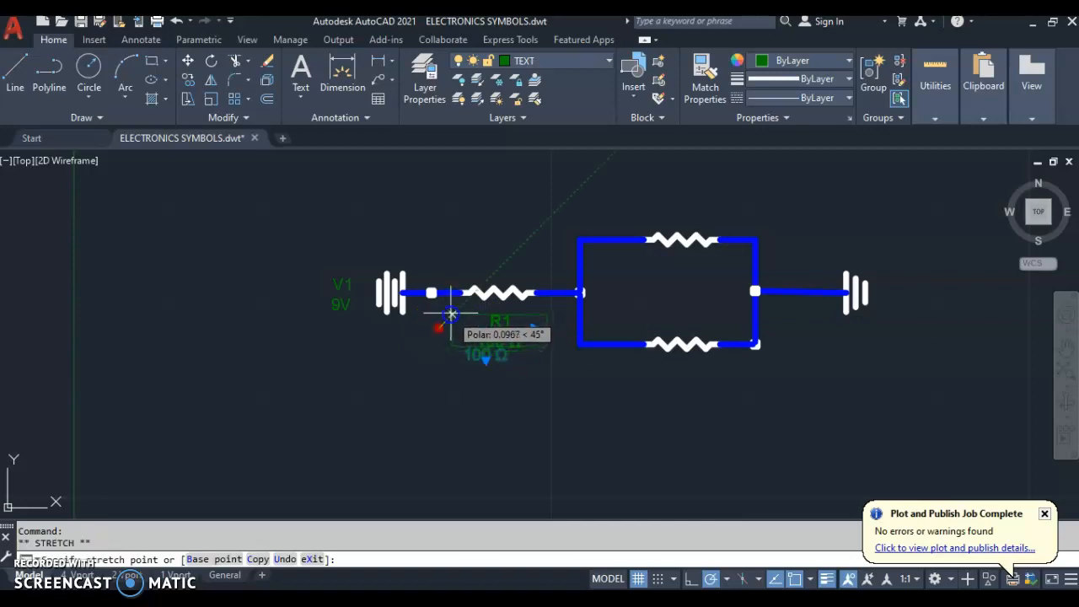
pyautogui.click(451, 316)
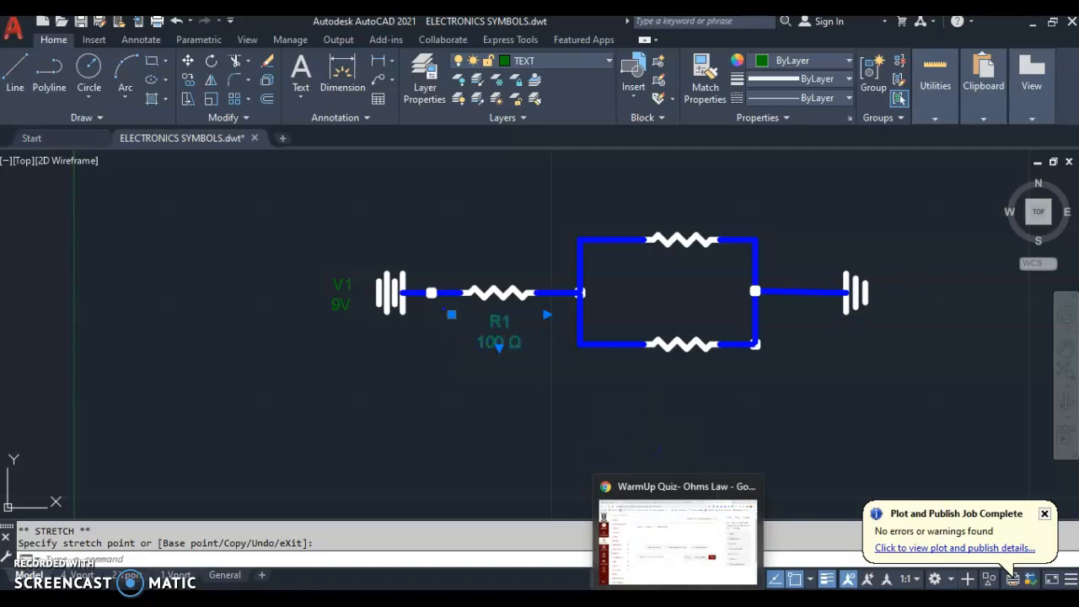
# Change the resistance in the series resistor's R1 label to 330 Ω and widen its text frame slightly.
pyautogui.click(707, 600)
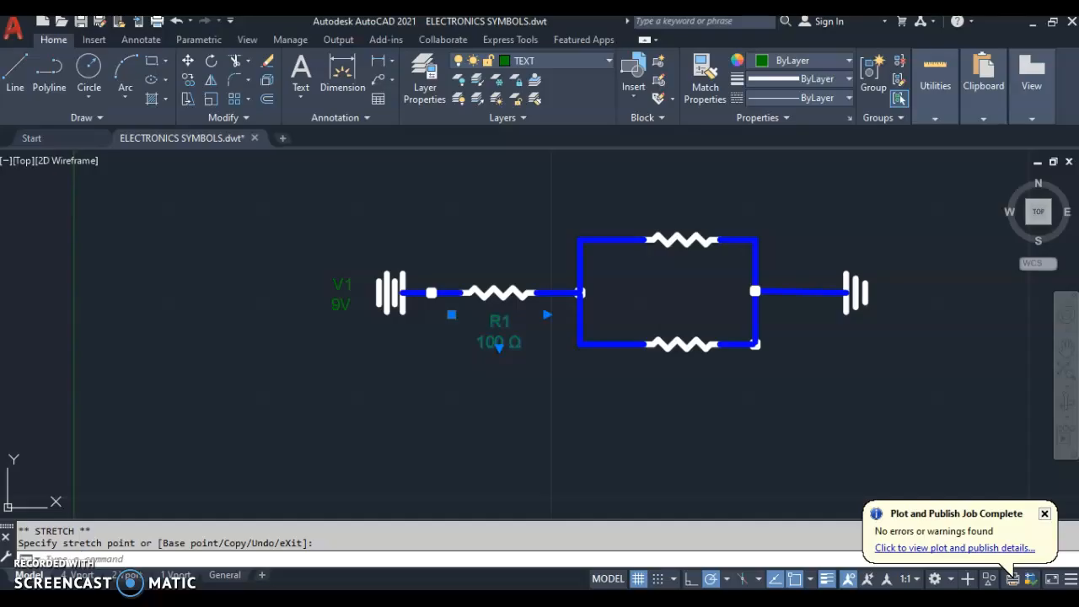
pyautogui.doubleClick(493, 342)
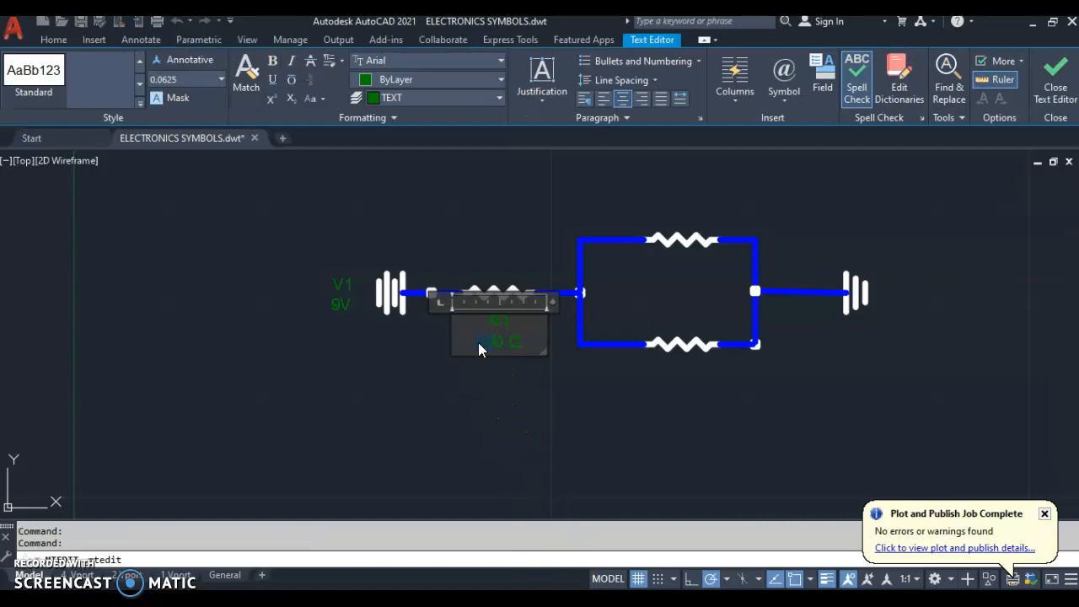
pyautogui.write('5')
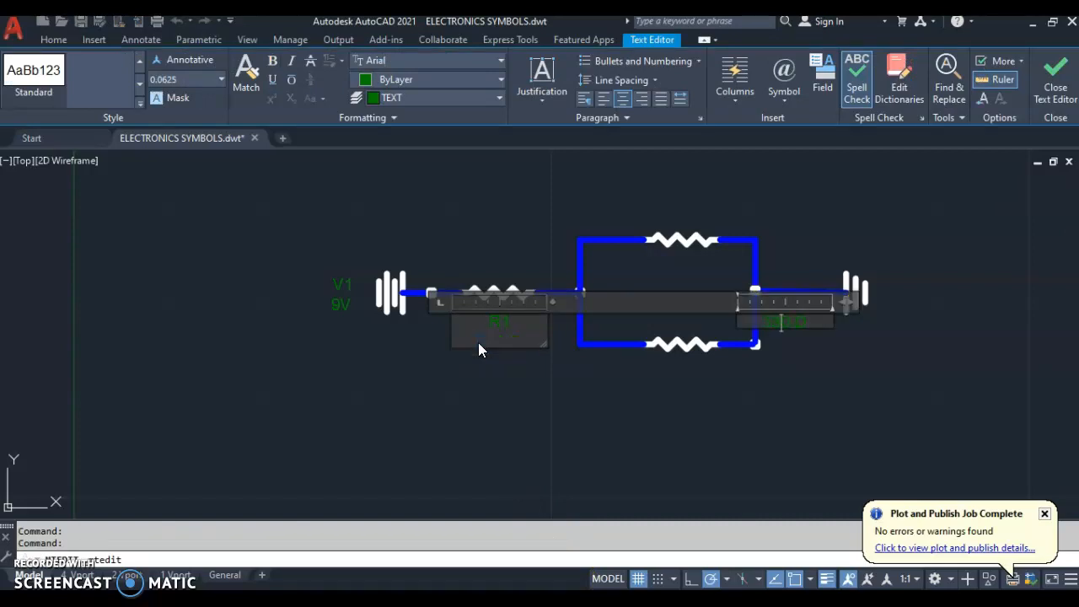
pyautogui.click(485, 341)
pyautogui.moveTo(551, 342)
pyautogui.mouseDown()
pyautogui.moveTo(567, 356)
pyautogui.moveTo(554, 364)
pyautogui.moveTo(553, 350)
pyautogui.mouseUp()
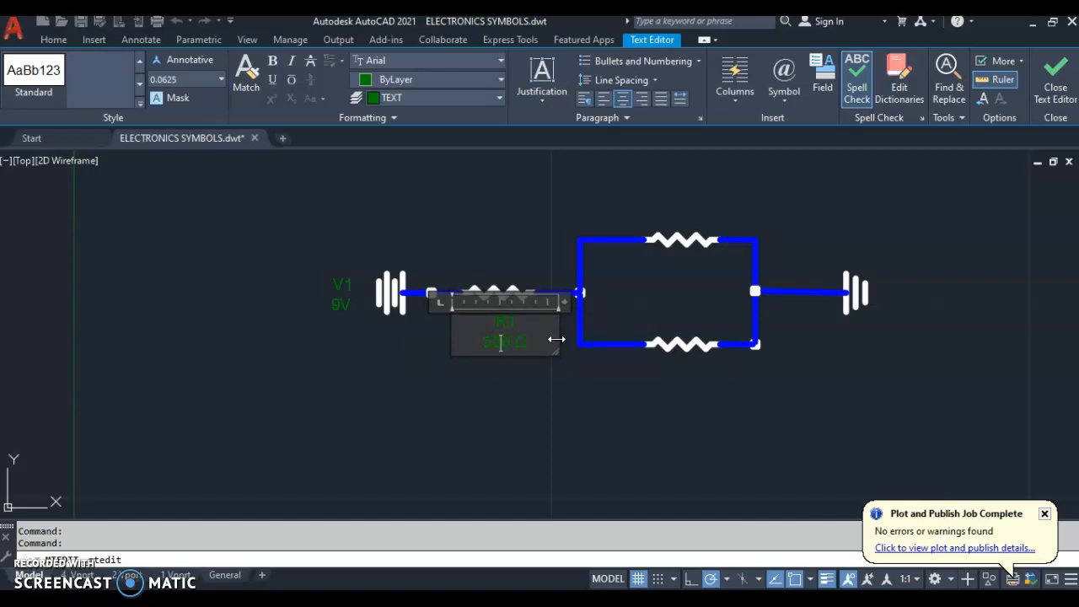
pyautogui.click(548, 339)
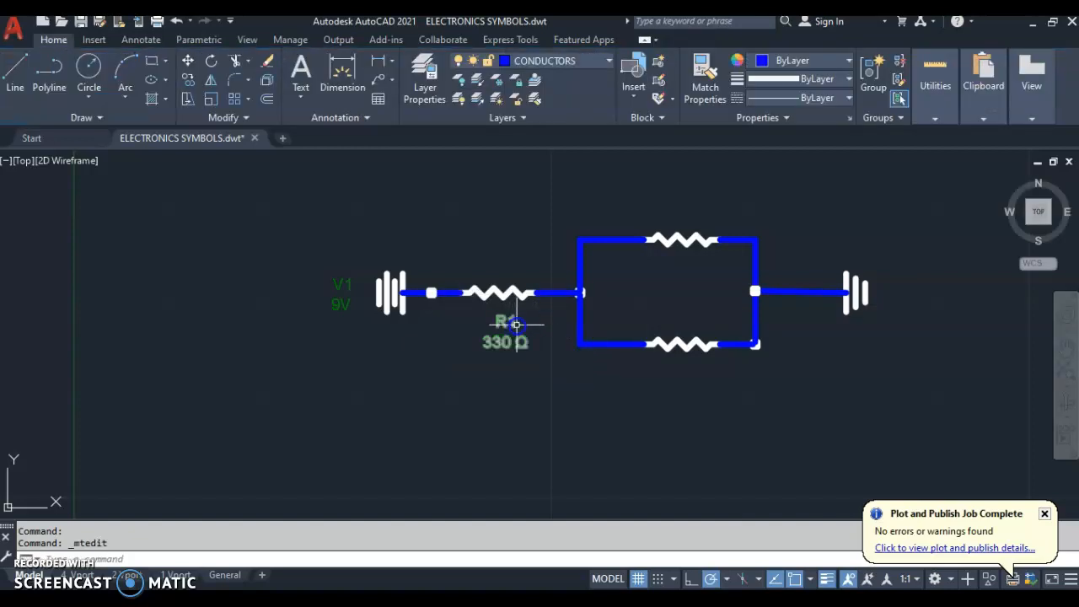
# Copy the R1 label below the lower parallel resistor and change the copy to R2, 560 Ω.
pyautogui.click(534, 354)
pyautogui.click(495, 306)
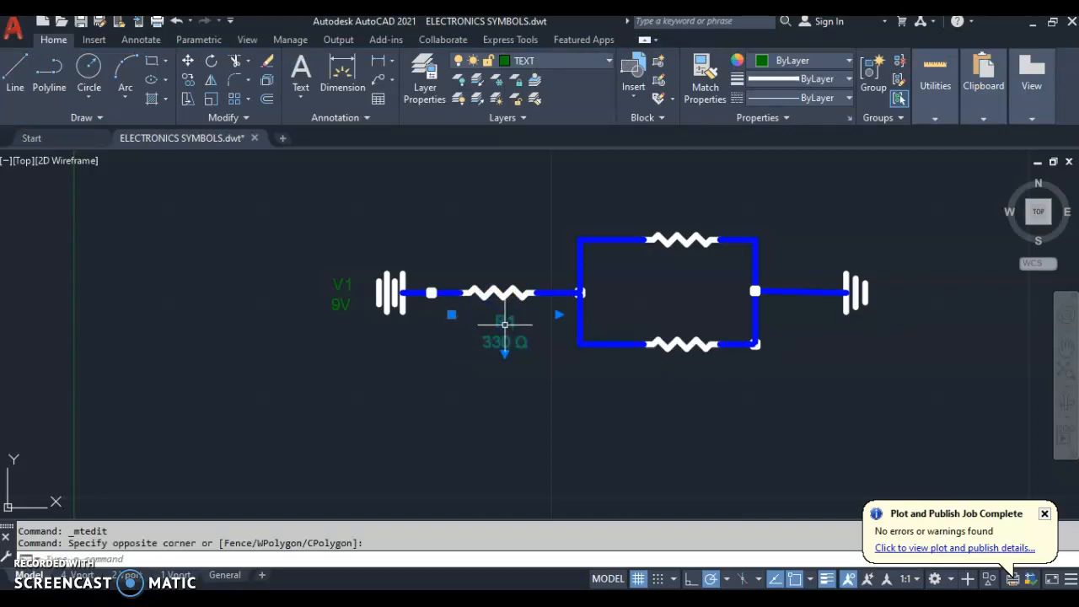
pyautogui.hotkey('ctrl', 'c')
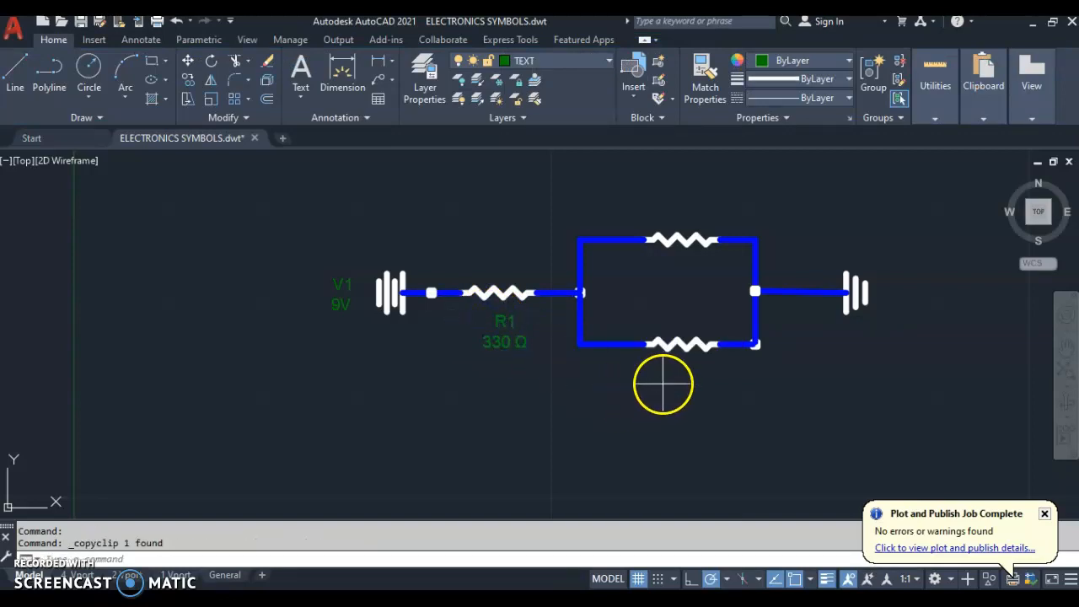
pyautogui.hotkey('ctrl', 'v')
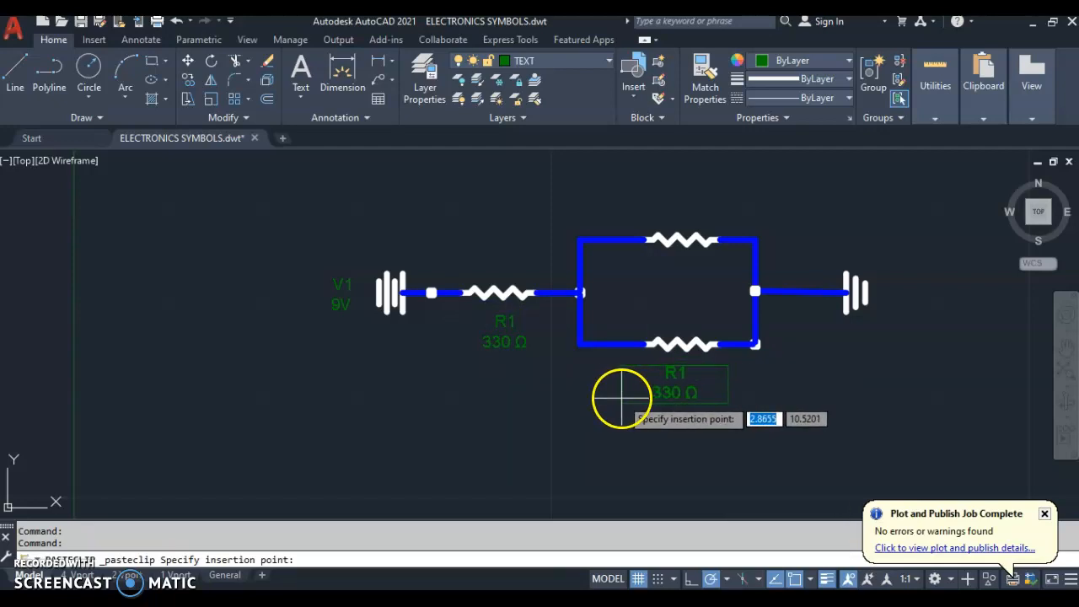
pyautogui.click(622, 396)
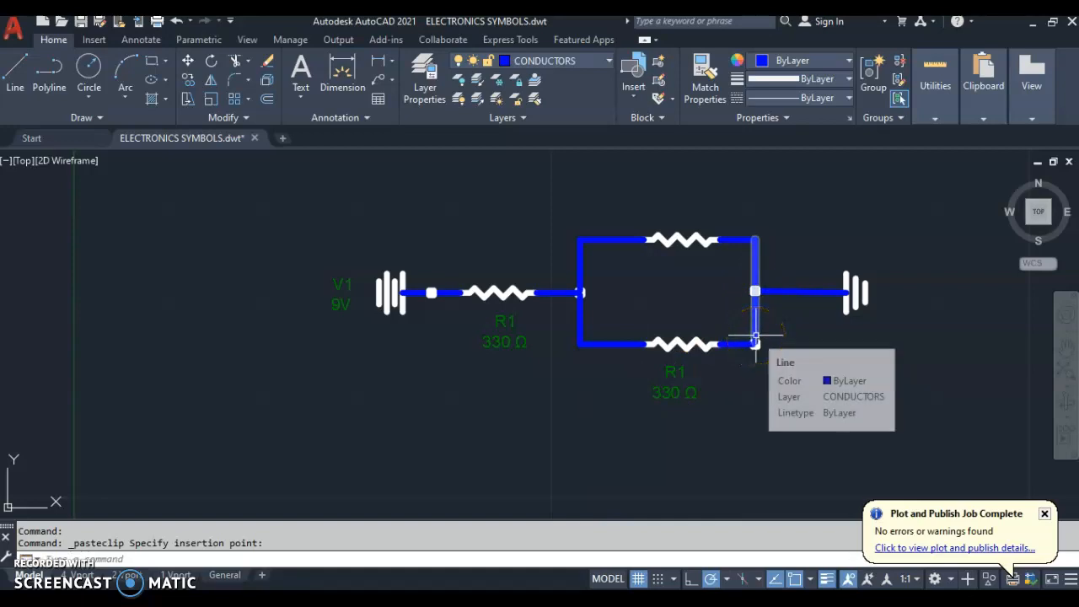
pyautogui.click(678, 374)
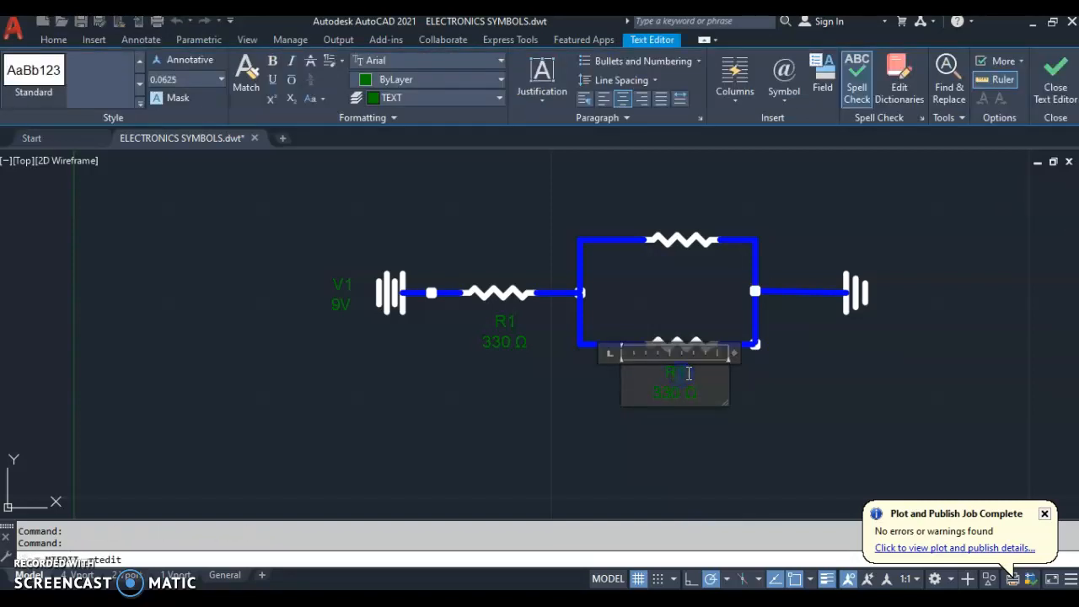
pyautogui.click(670, 393)
pyautogui.click(742, 383)
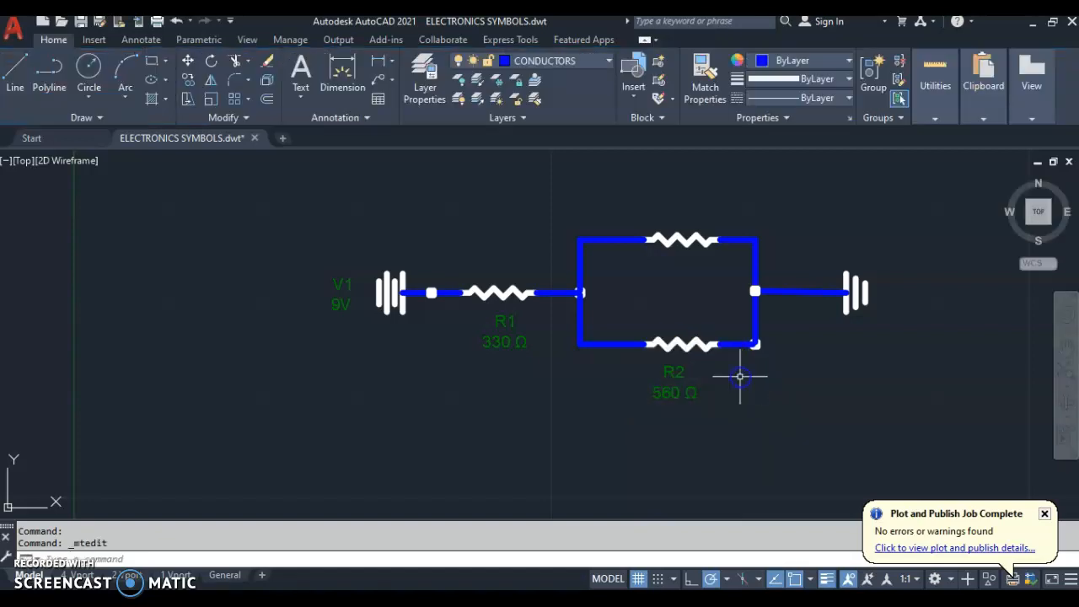
# Copy the R2 label above the upper parallel resistor and change the copy to R3, 1000 Ω.
pyautogui.click(711, 409)
pyautogui.click(639, 374)
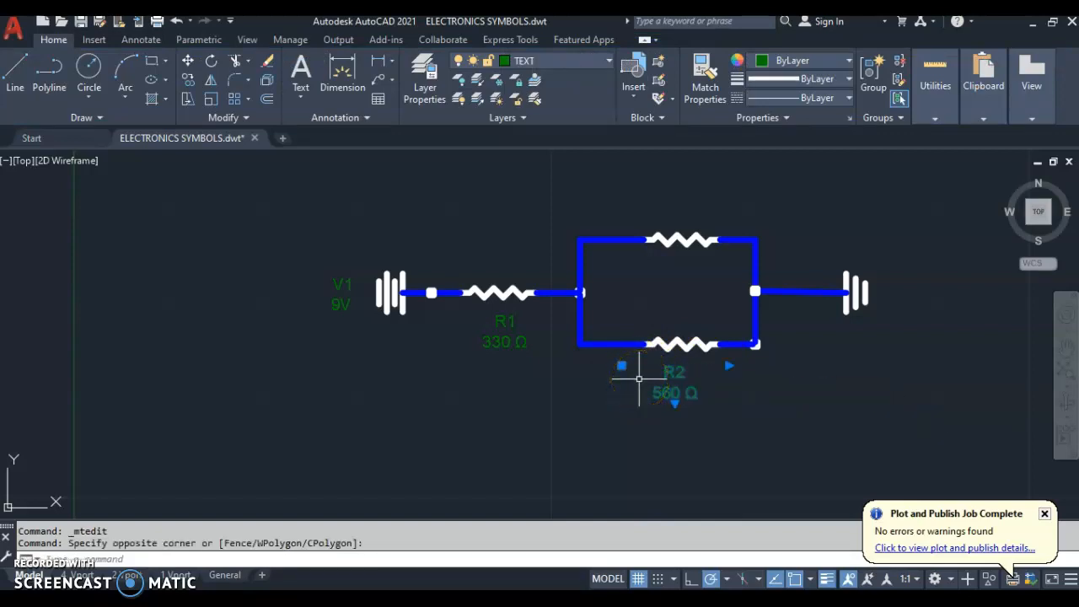
pyautogui.hotkey('ctrl', 'c')
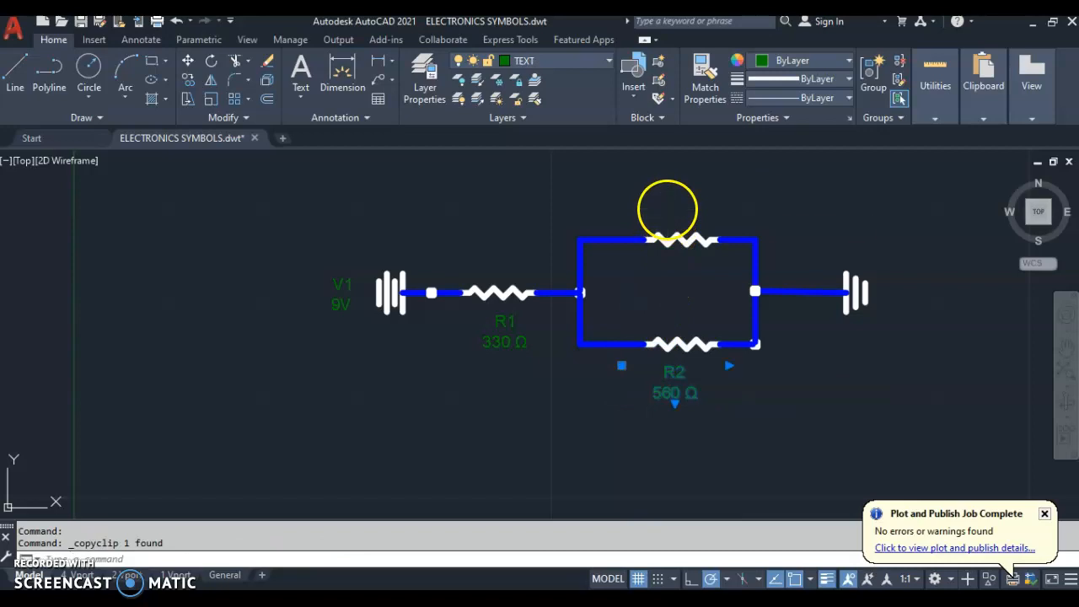
pyautogui.hotkey('ctrl', 'v')
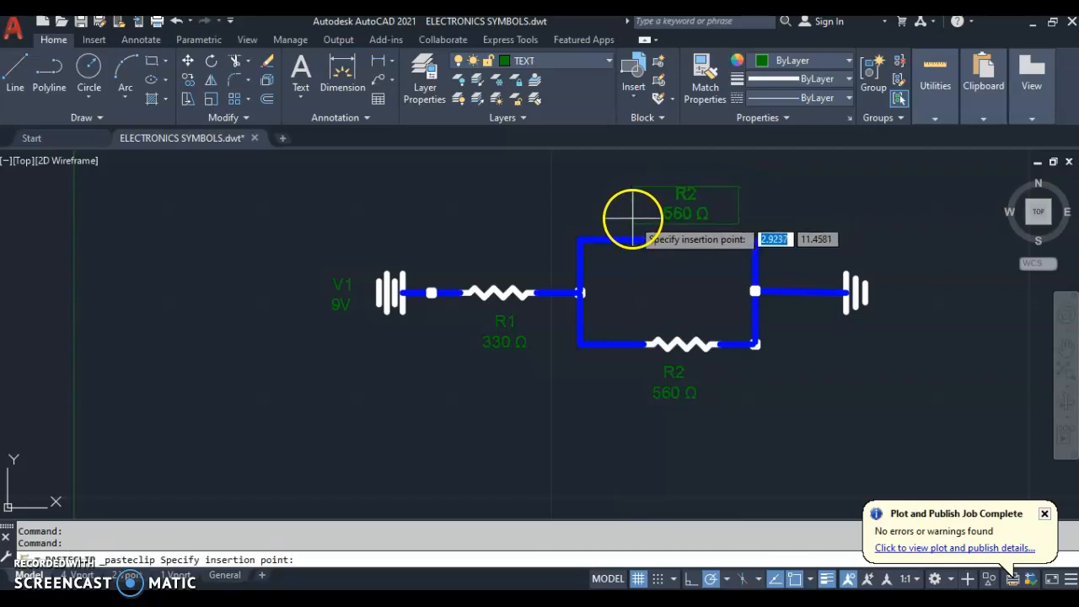
pyautogui.click(632, 218)
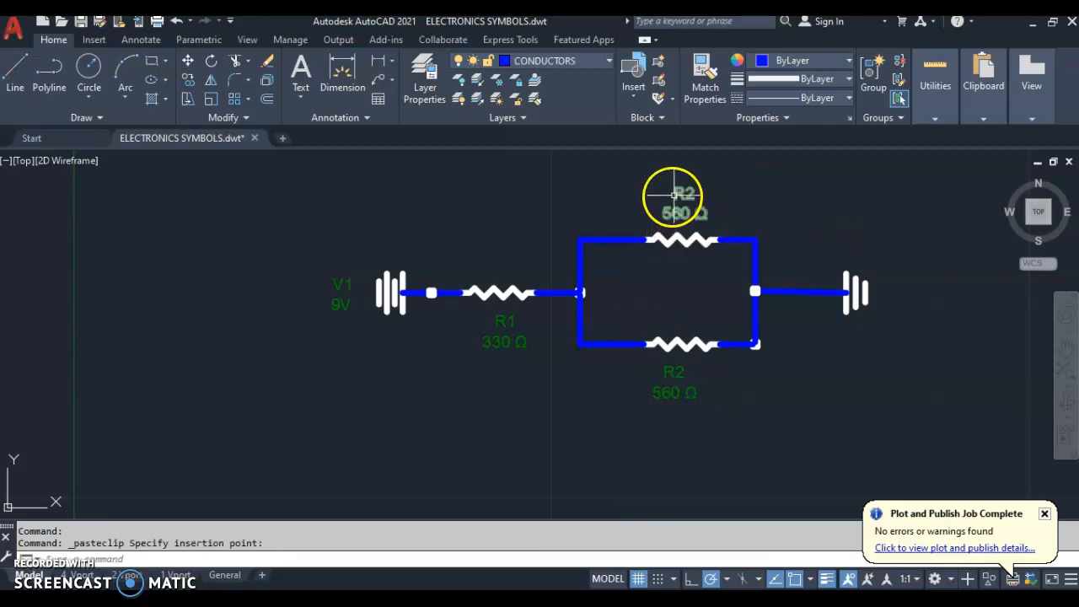
pyautogui.doubleClick(679, 194)
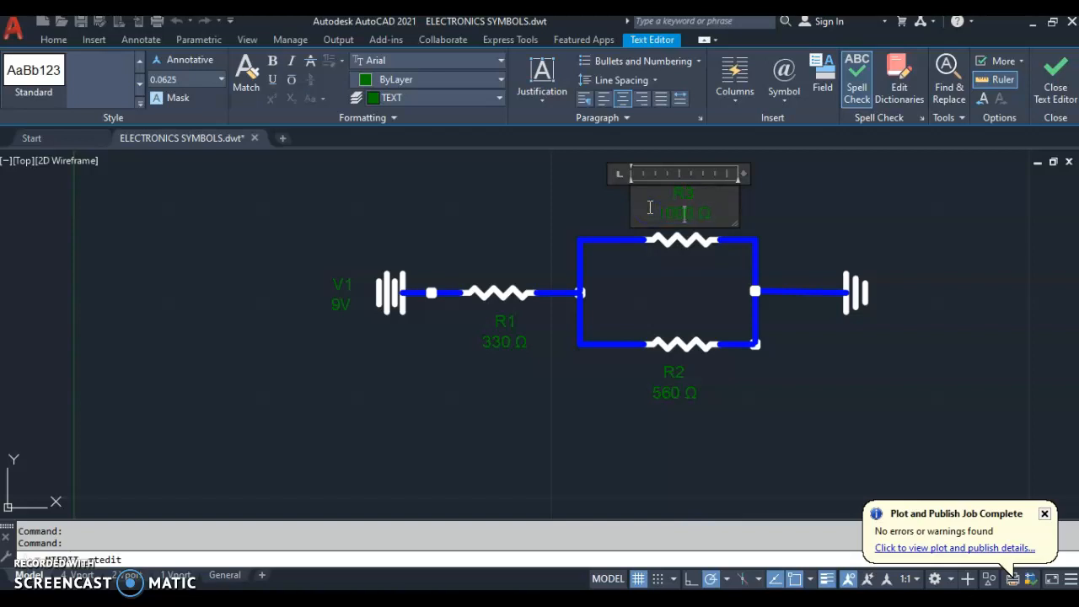
pyautogui.click(677, 279)
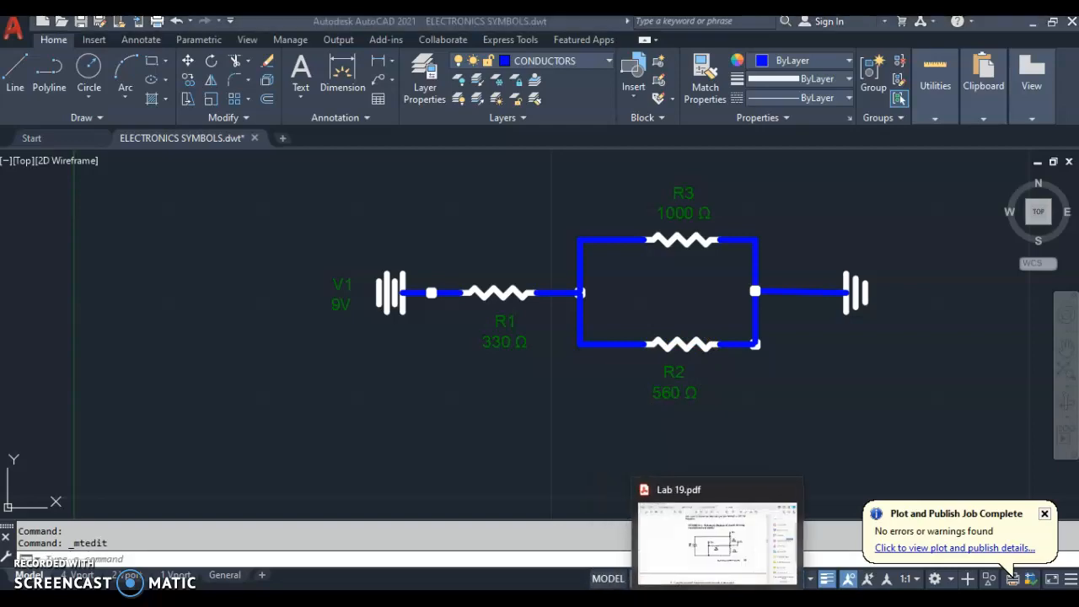
# Switch to Lab 19.pdf to examine the Figure 19-1 schematic and its component values, then return to AutoCAD.
pyautogui.click(693, 499)
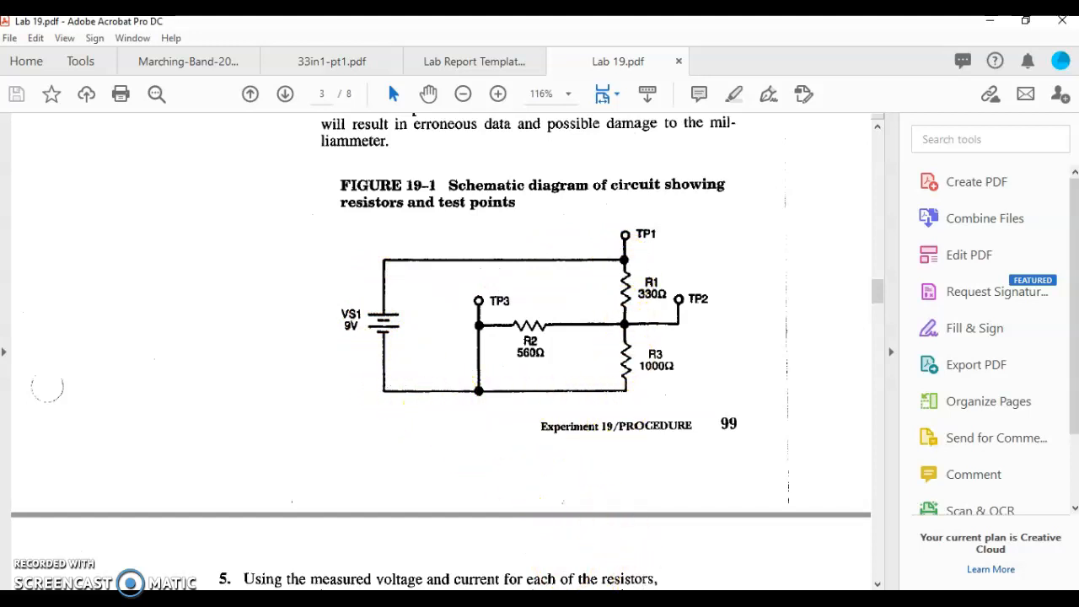
pyautogui.click(561, 600)
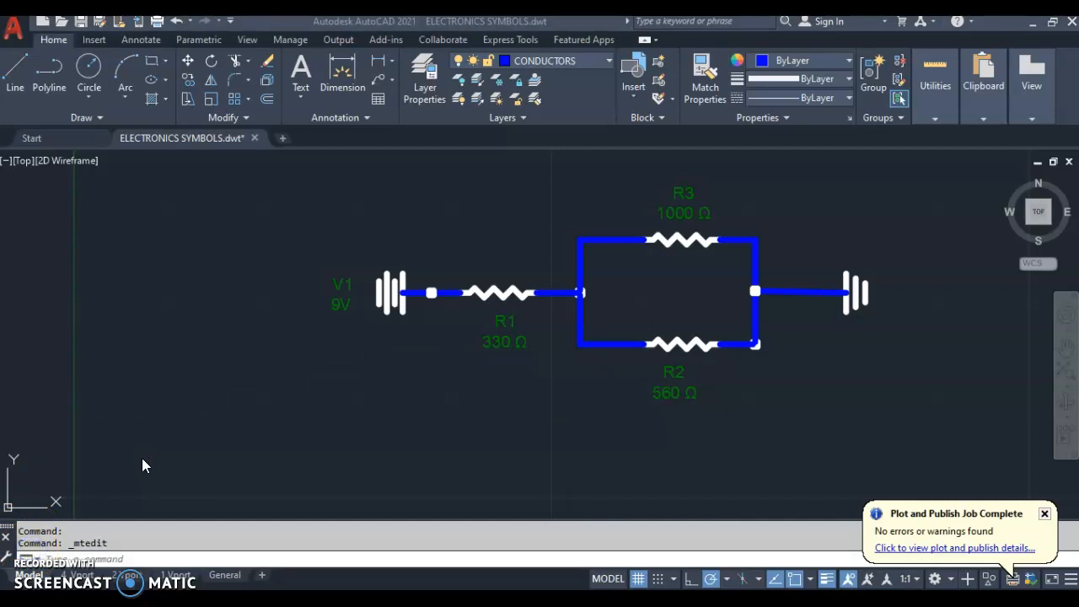
# Open the 2 Vport layout and activate its upper viewport for model-space editing.
pyautogui.moveTo(125, 577)
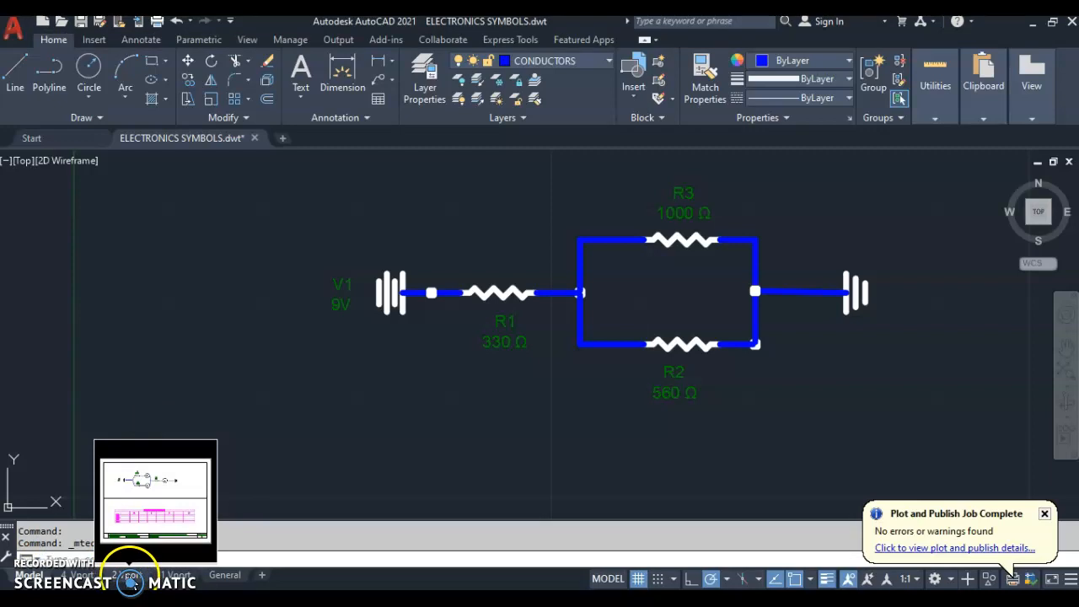
pyautogui.click(129, 579)
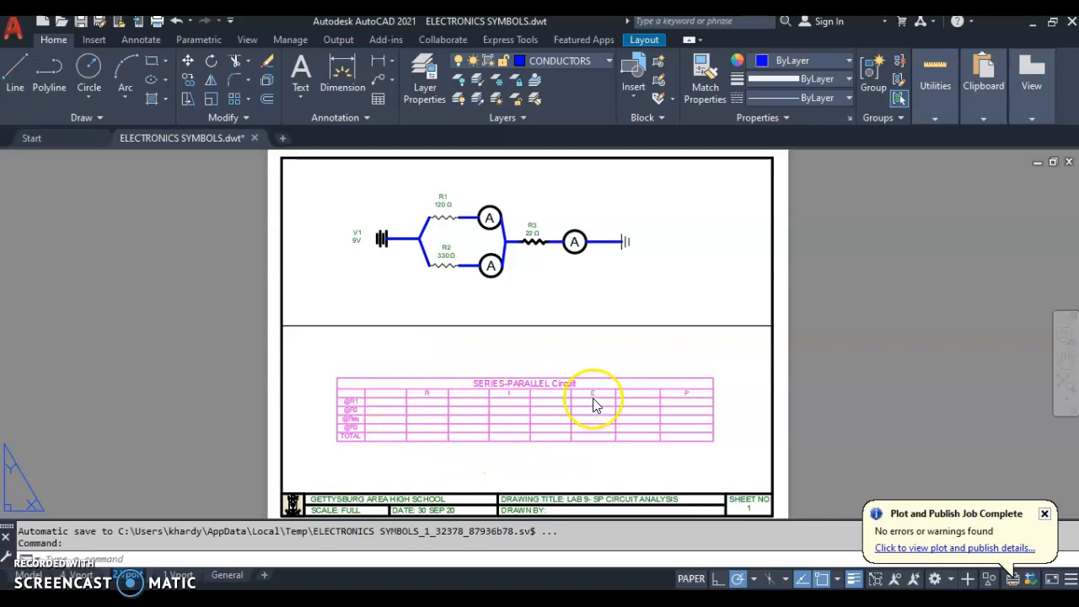
pyautogui.click(516, 278)
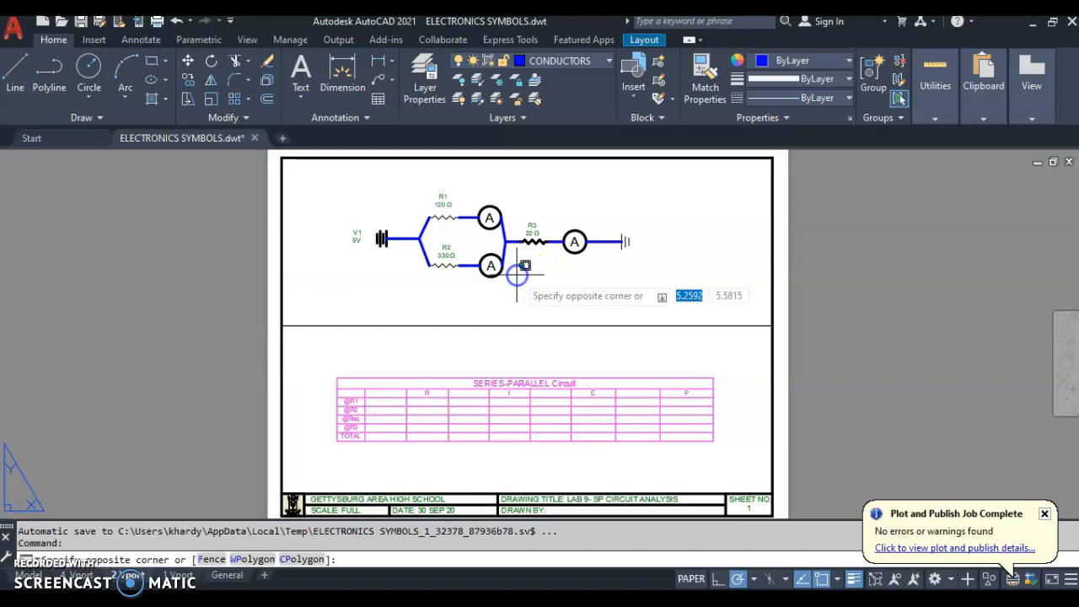
pyautogui.doubleClick(520, 275)
# Frame the new circuit with V1, R1, R2 and R3 in the upper viewport and return to paper space.
pyautogui.moveTo(529, 270); pyautogui.dragTo(534, 294, button='middle')
pyautogui.scroll(-5, 533, 295)
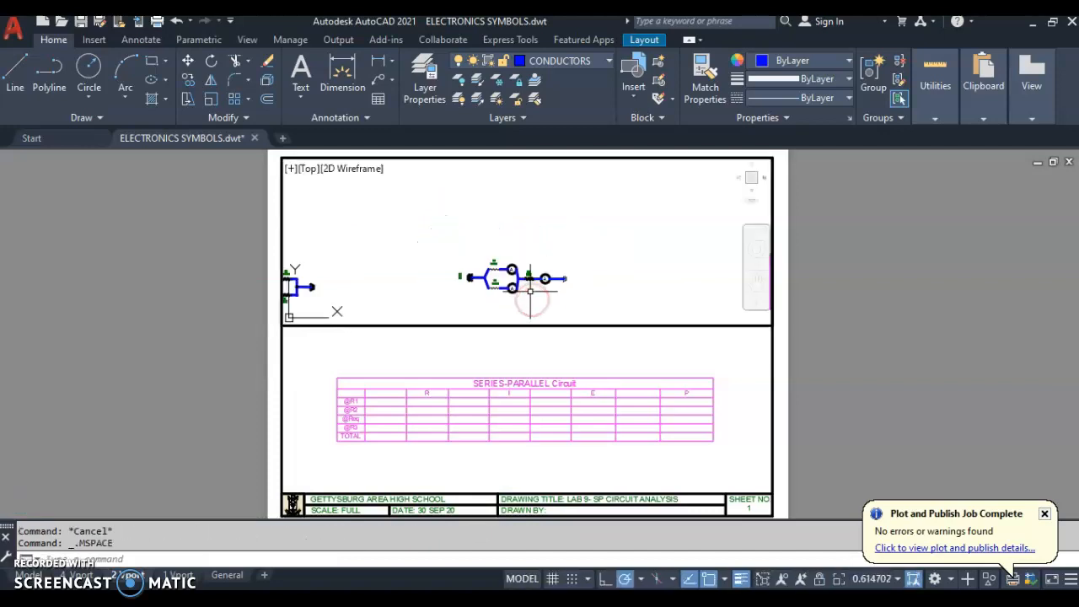
pyautogui.scroll(-3, 497, 252)
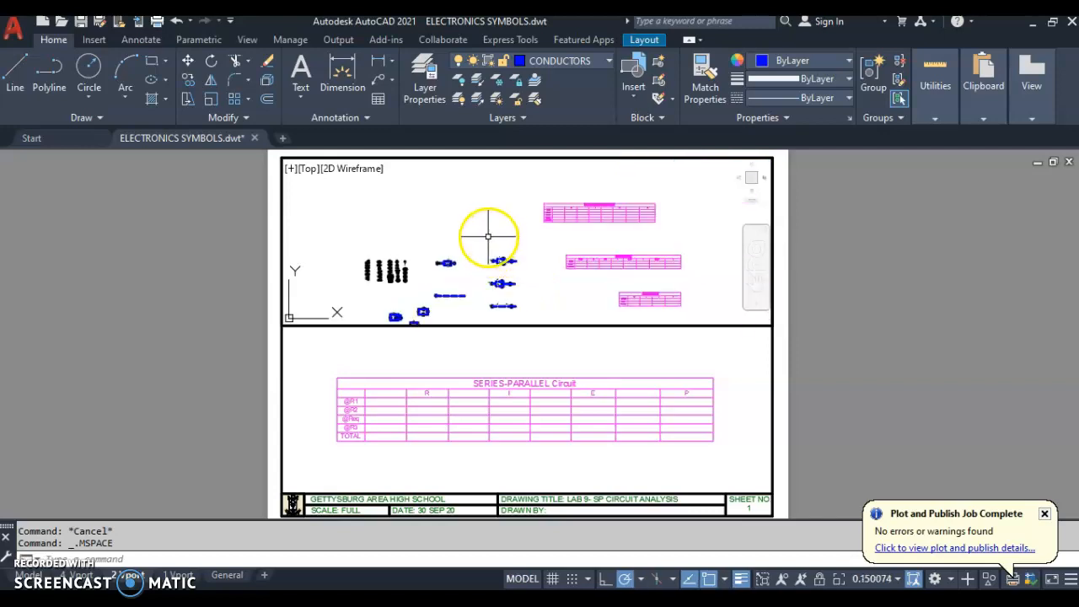
pyautogui.scroll(4, 464, 275)
pyautogui.moveTo(506, 277); pyautogui.dragTo(578, 318, button='middle')
pyautogui.scroll(6, 573, 270)
pyautogui.scroll(4, 592, 287)
pyautogui.moveTo(592, 282); pyautogui.dragTo(629, 384, button='middle')
pyautogui.scroll(-2, 611, 310)
pyautogui.scroll(-2, 610, 310)
pyautogui.scroll(2, 611, 311)
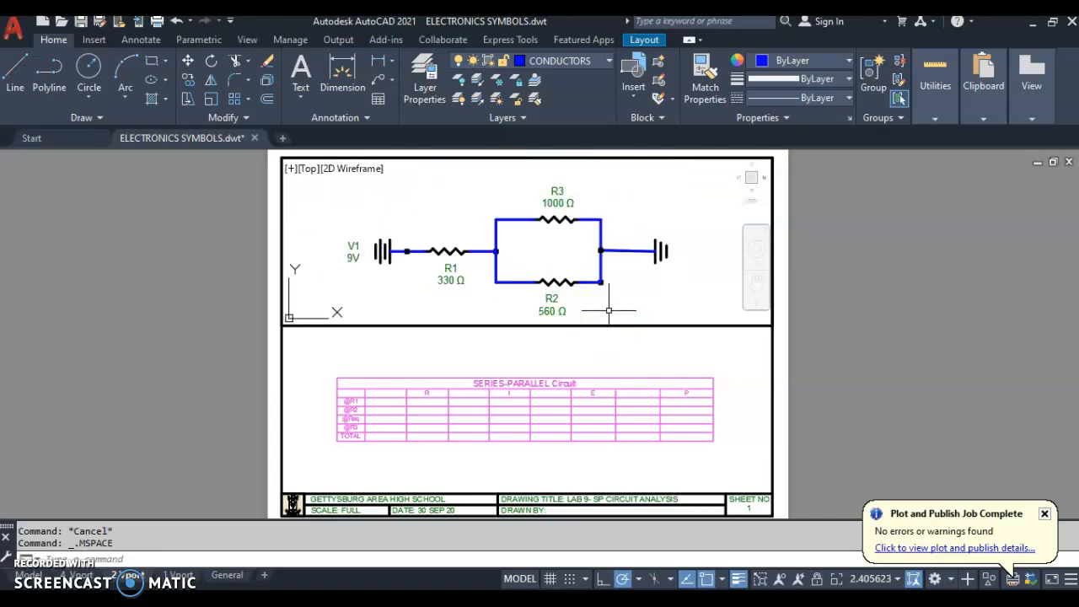
pyautogui.moveTo(609, 313); pyautogui.dragTo(609, 309, button='middle')
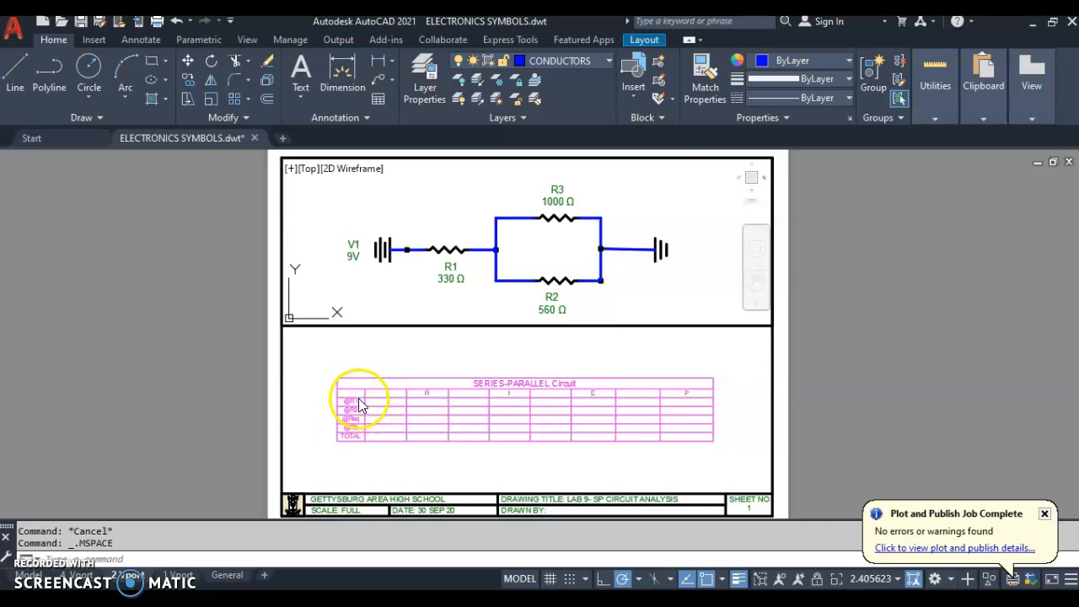
pyautogui.scroll(5, 357, 411)
pyautogui.scroll(-5, 357, 410)
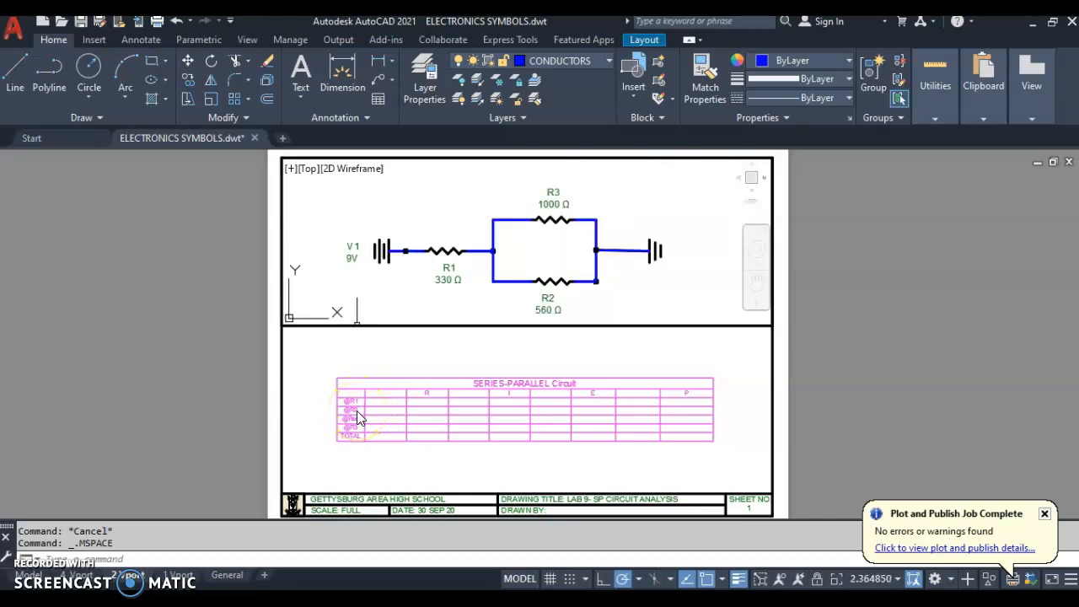
pyautogui.scroll(2, 360, 410)
pyautogui.scroll(-2, 359, 411)
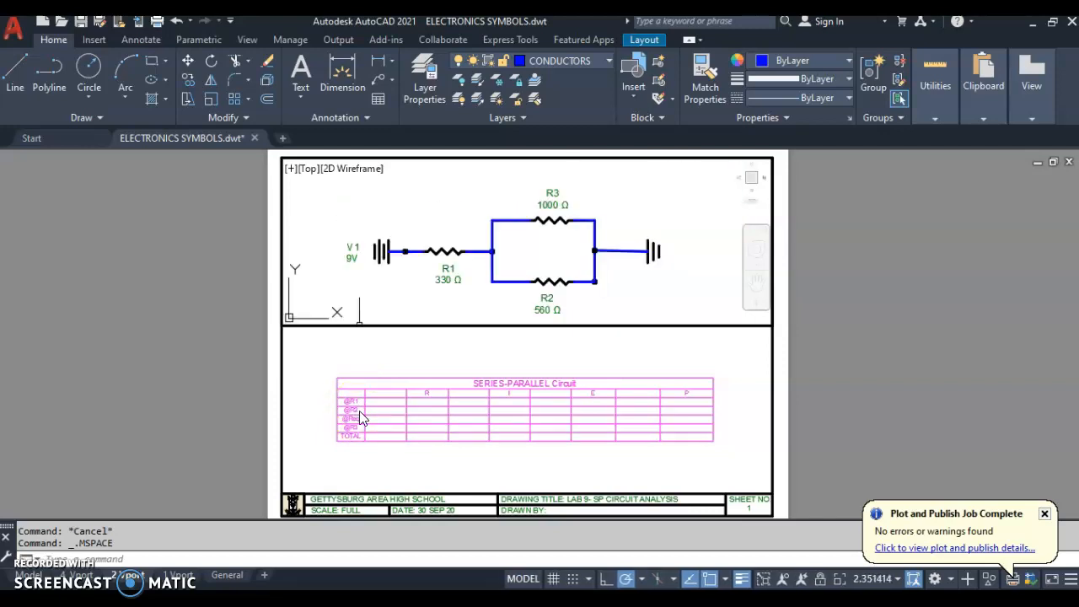
pyautogui.doubleClick(211, 355)
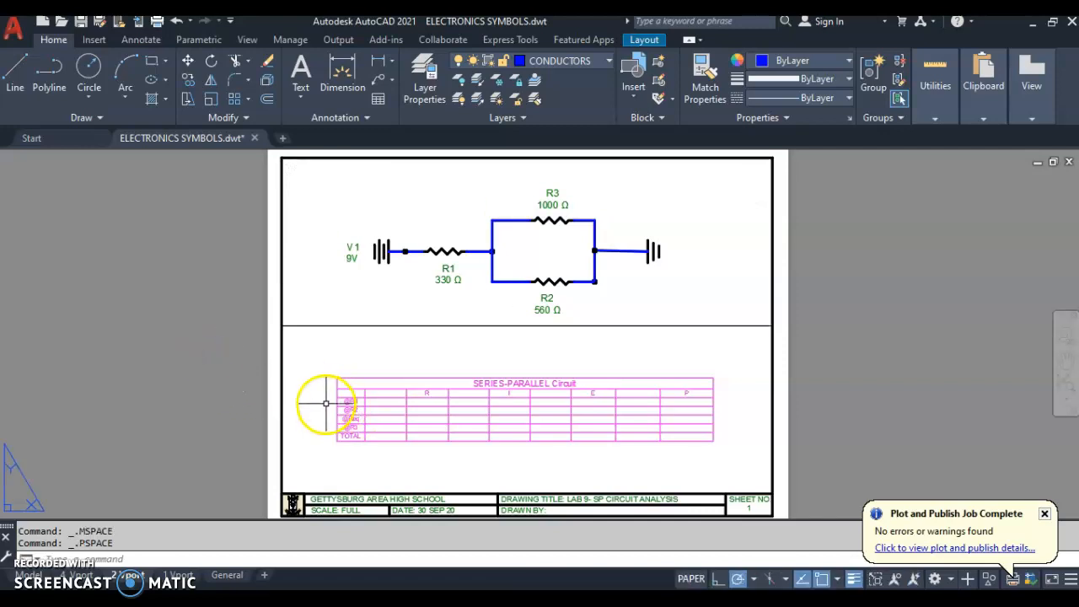
# Examine the row labels of the SERIES-PARALLEL Circuit table in the lower half of the sheet.
pyautogui.scroll(5, 326, 404)
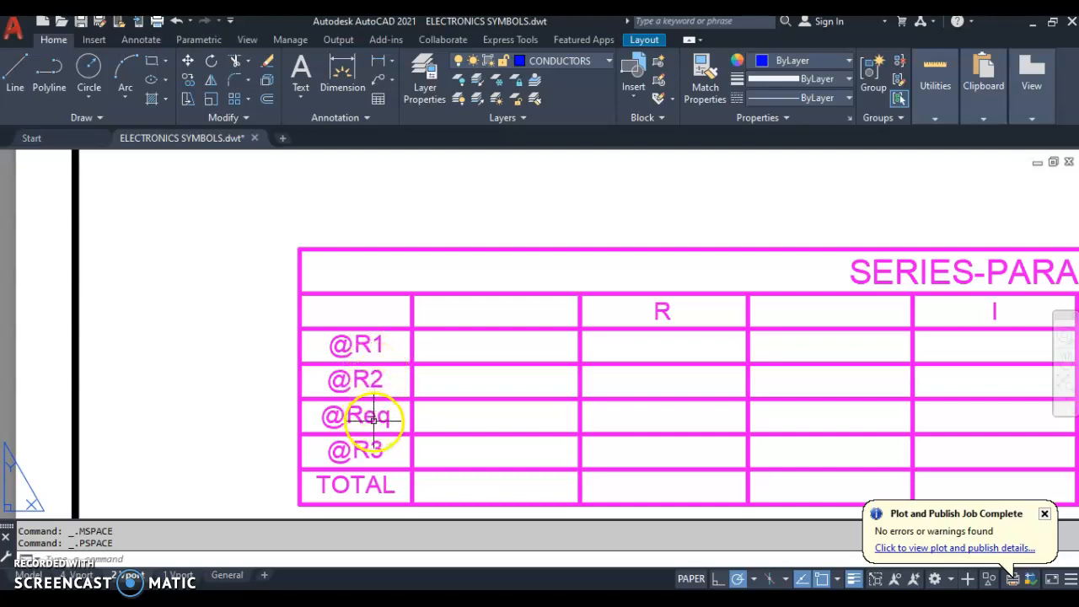
pyautogui.scroll(-2, 374, 440)
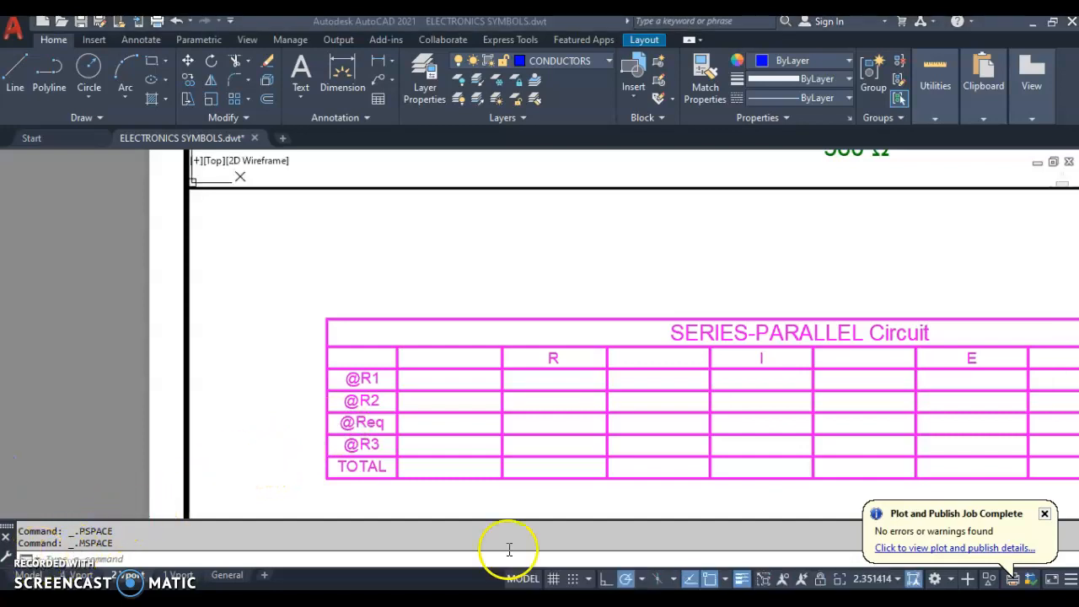
pyautogui.moveTo(30, 575)
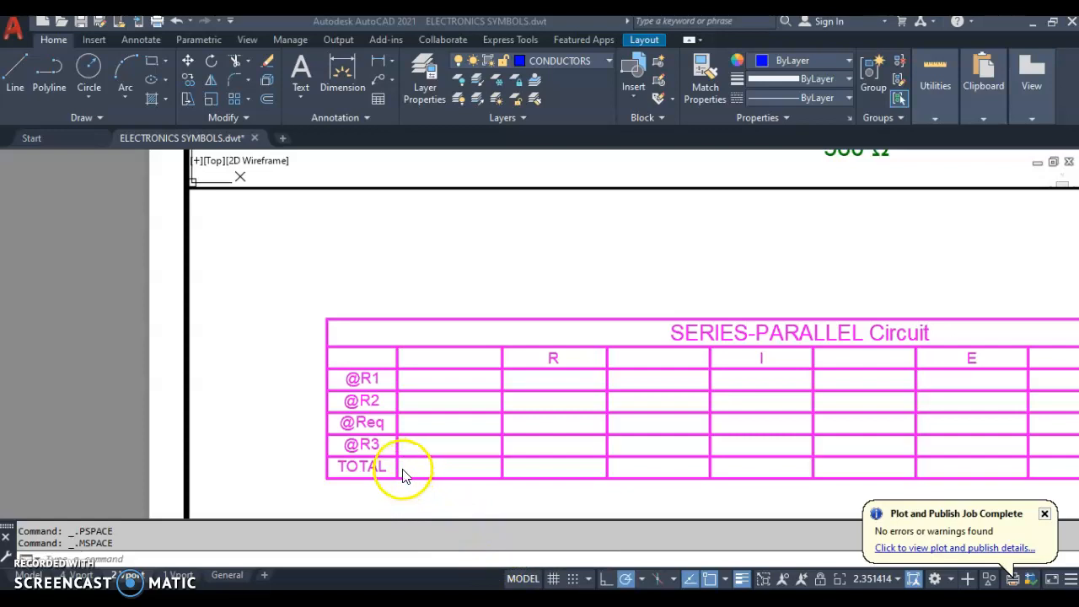
pyautogui.click(283, 437)
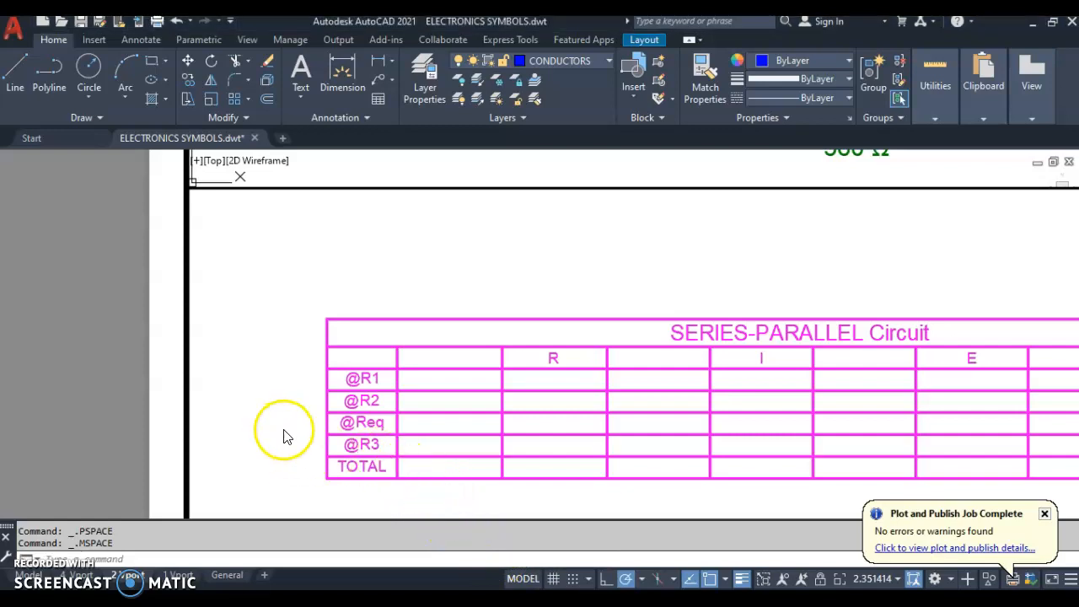
pyautogui.click(385, 477)
pyautogui.scroll(4, 386, 476)
pyautogui.press('Escape')
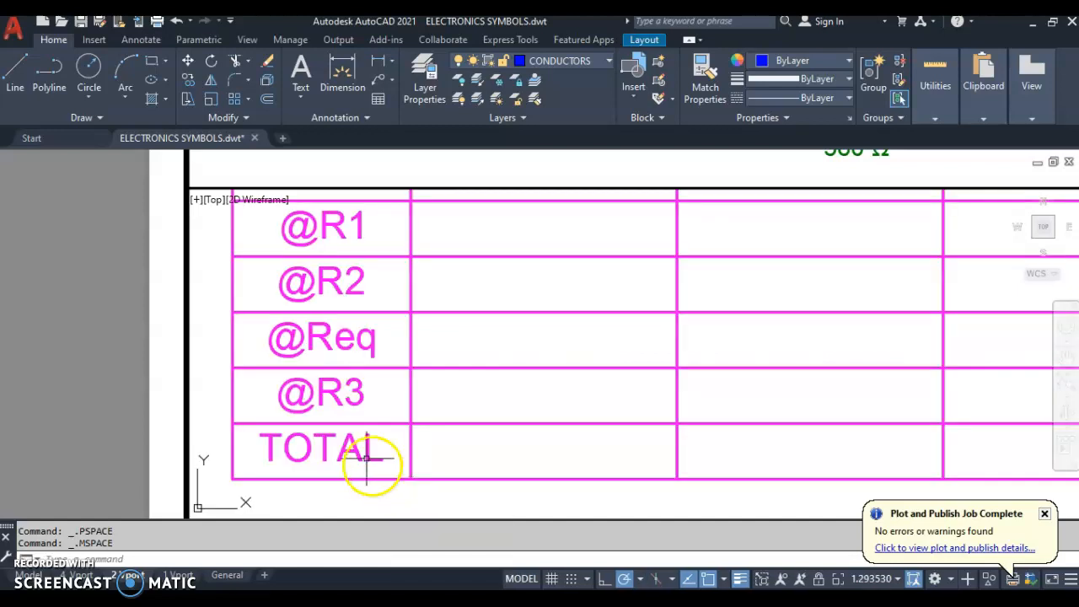
pyautogui.click(328, 390)
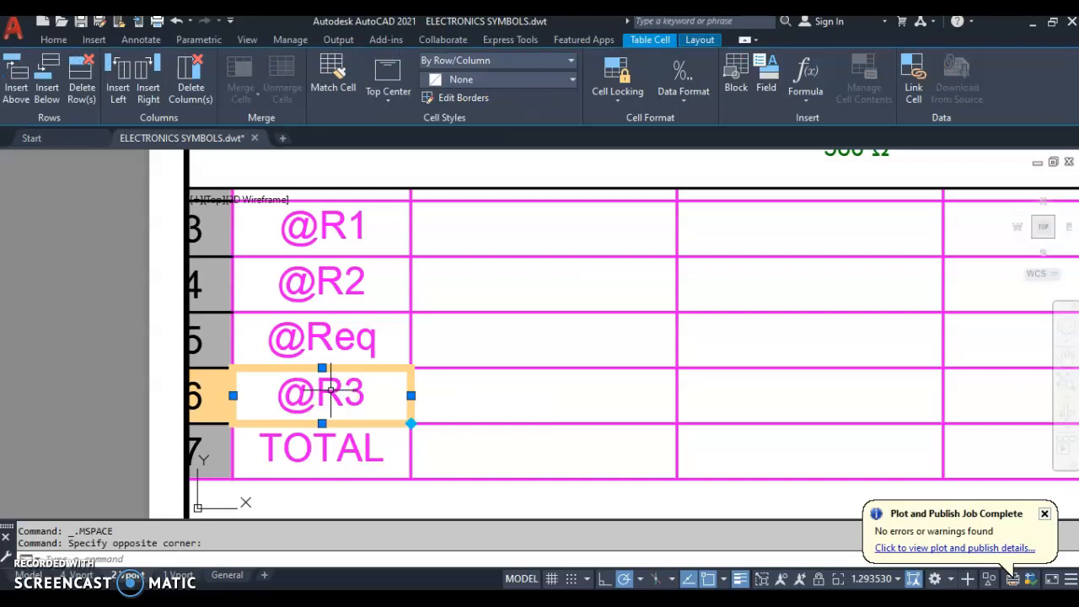
pyautogui.click(345, 390)
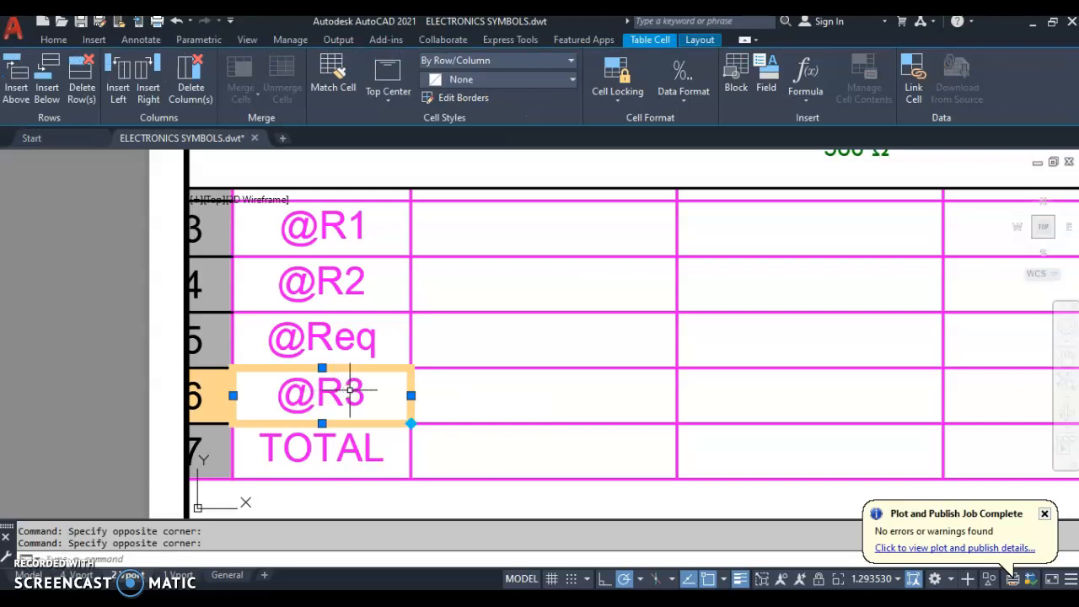
pyautogui.doubleClick(346, 392)
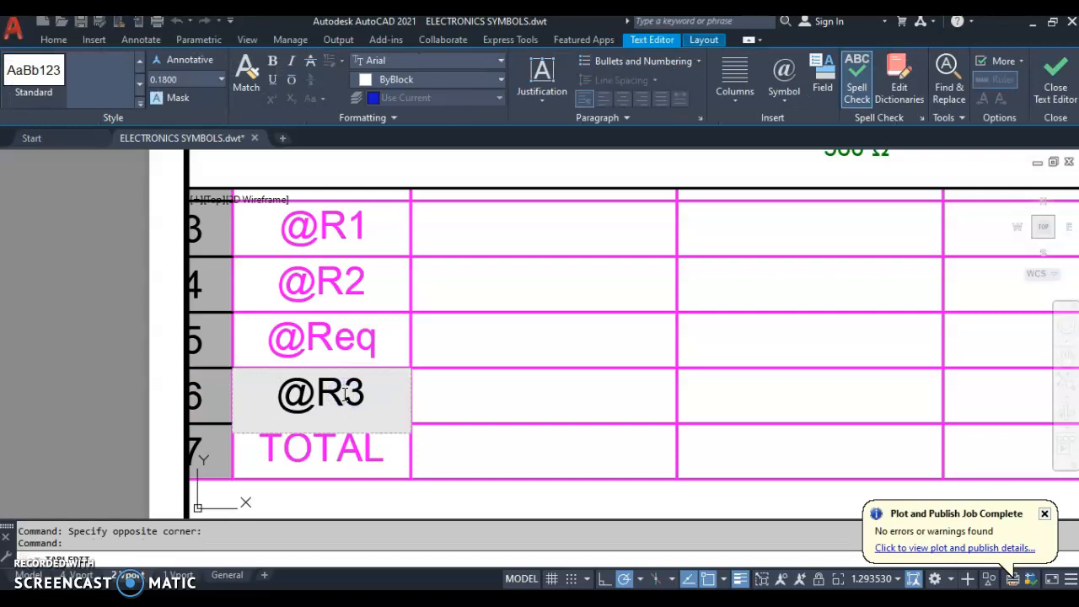
pyautogui.write('eq')
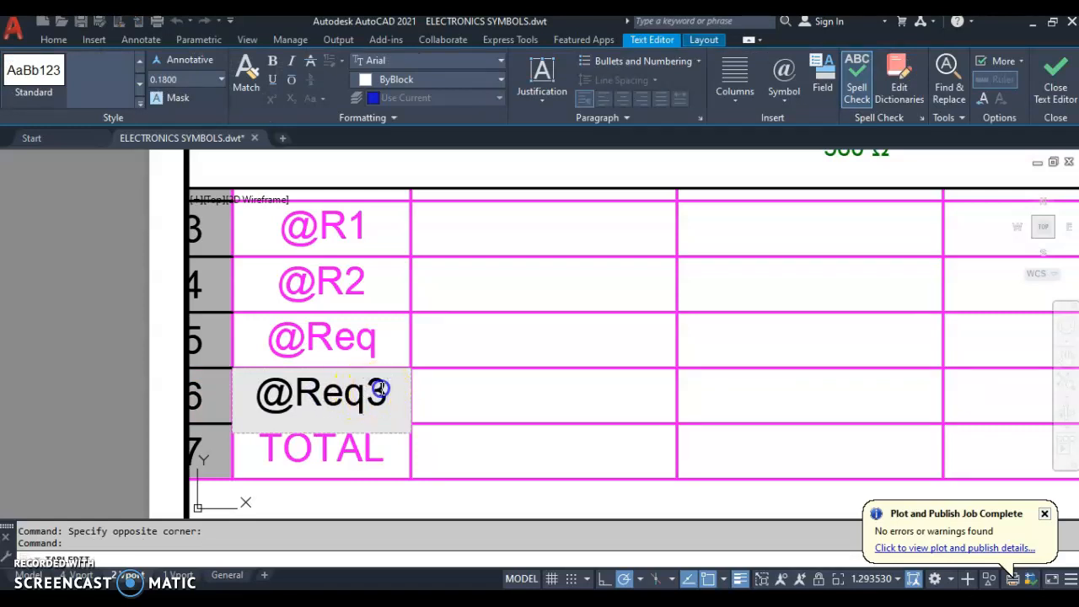
pyautogui.press('Delete')
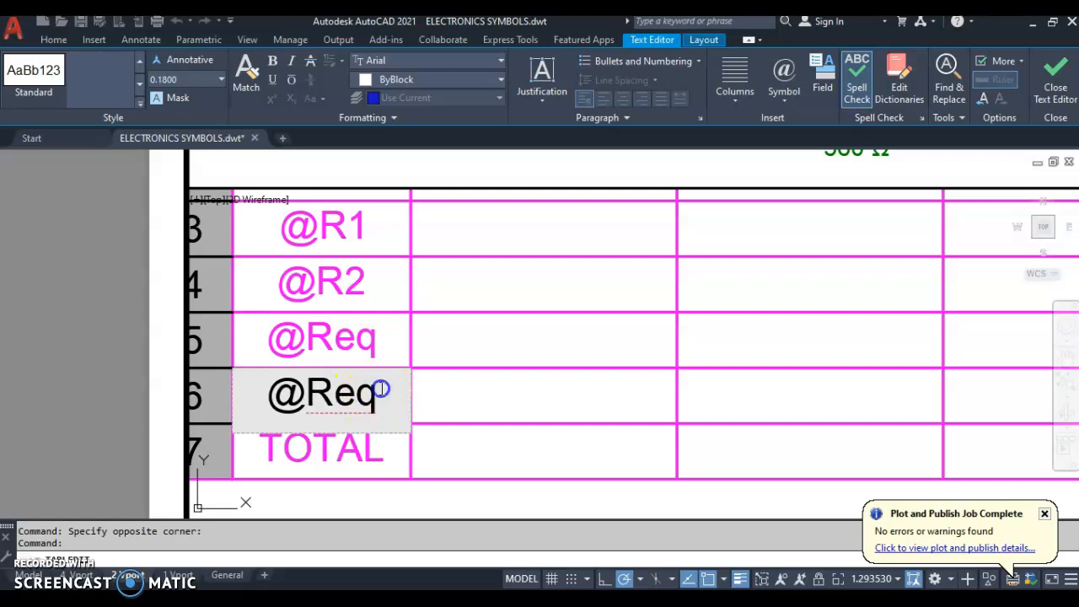
pyautogui.click(362, 340)
pyautogui.click(375, 336)
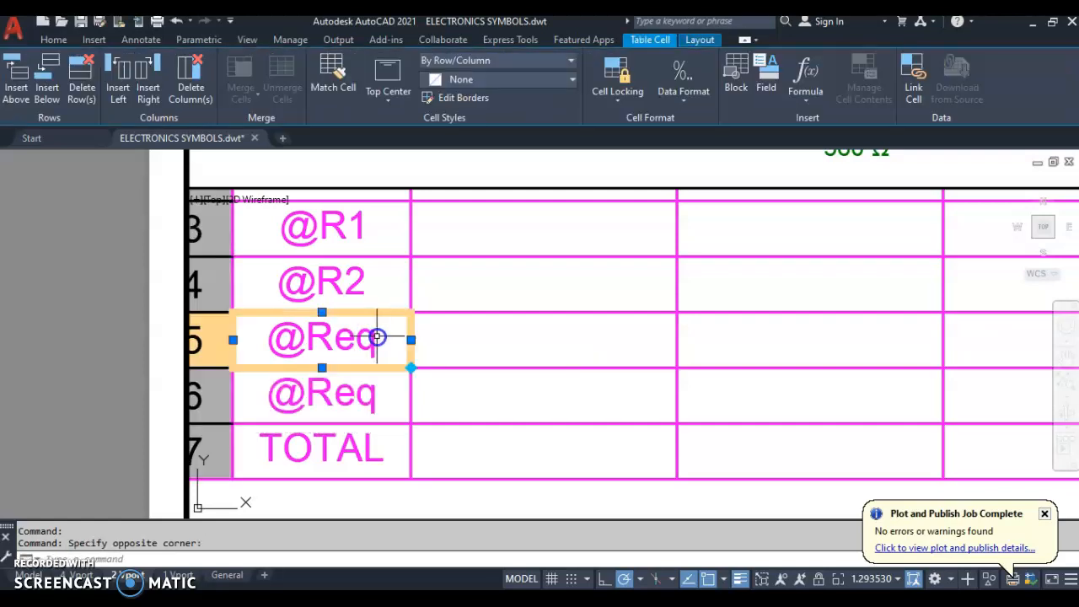
pyautogui.doubleClick(379, 338)
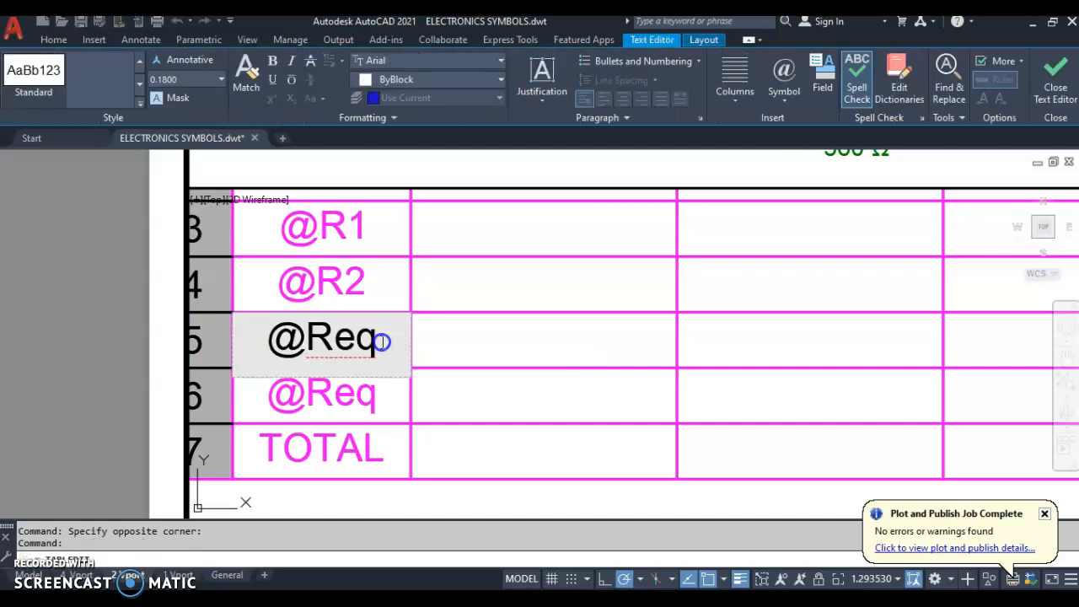
pyautogui.press('BackSpace')
pyautogui.press('BackSpace')
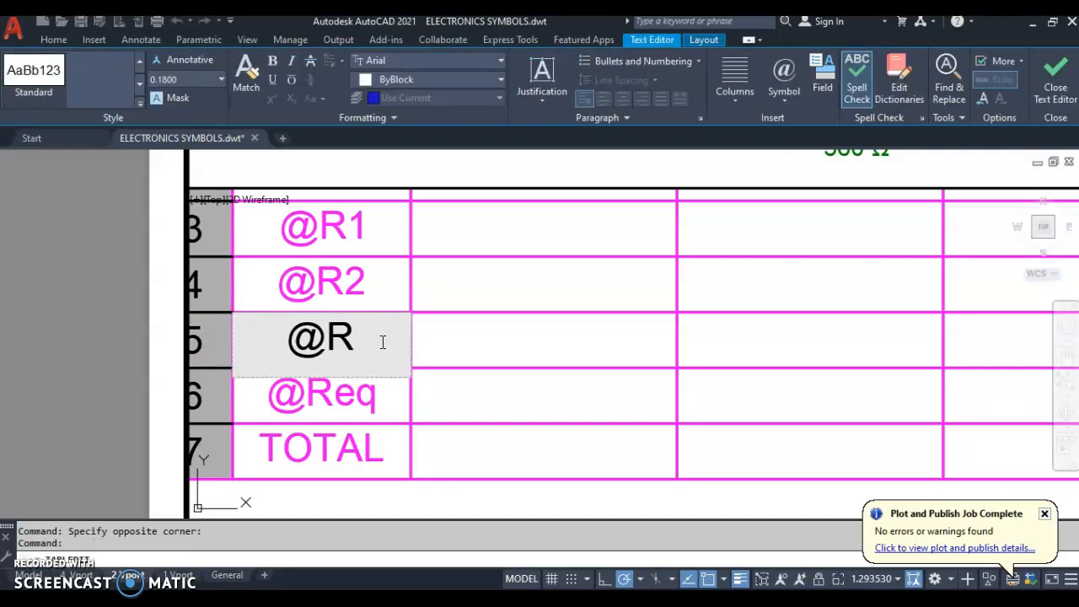
pyautogui.write('3')
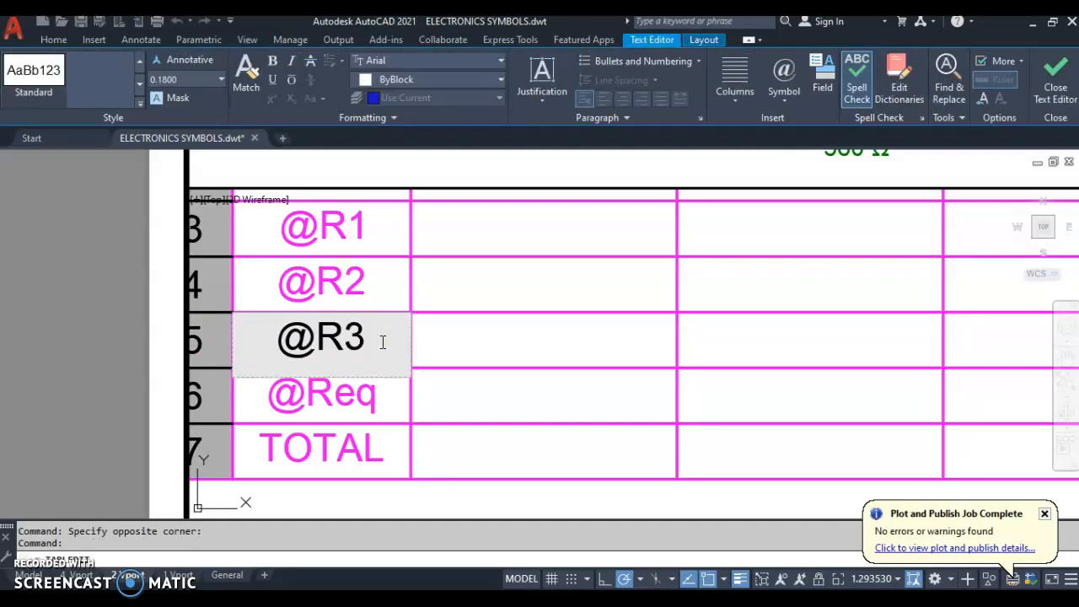
pyautogui.click(394, 394)
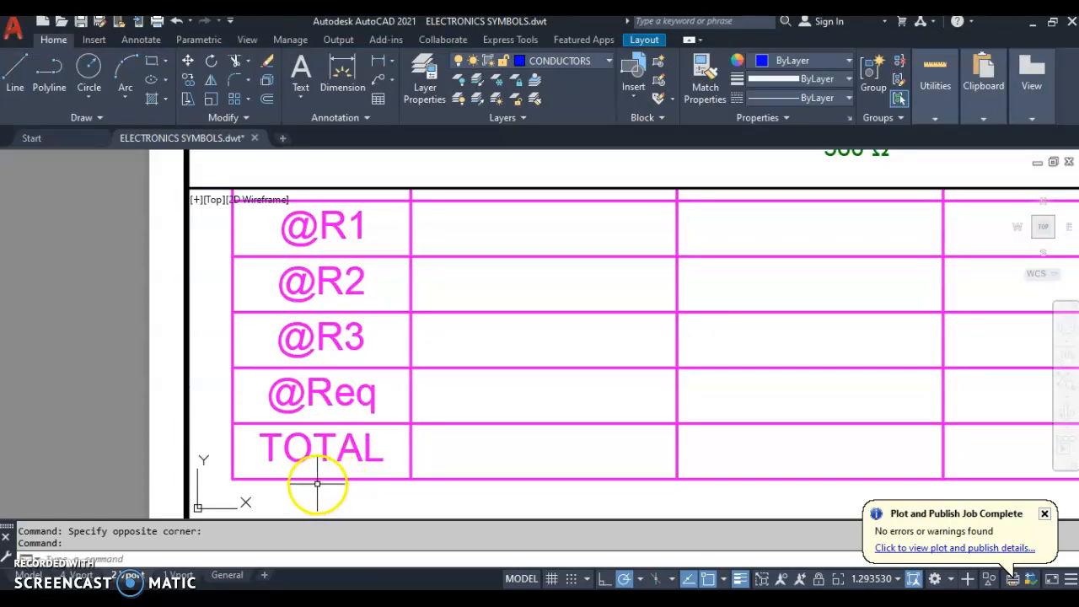
# Frame the entire SERIES-PARALLEL Circuit table centrally within the lower viewport and return to paper space.
pyautogui.click(521, 579)
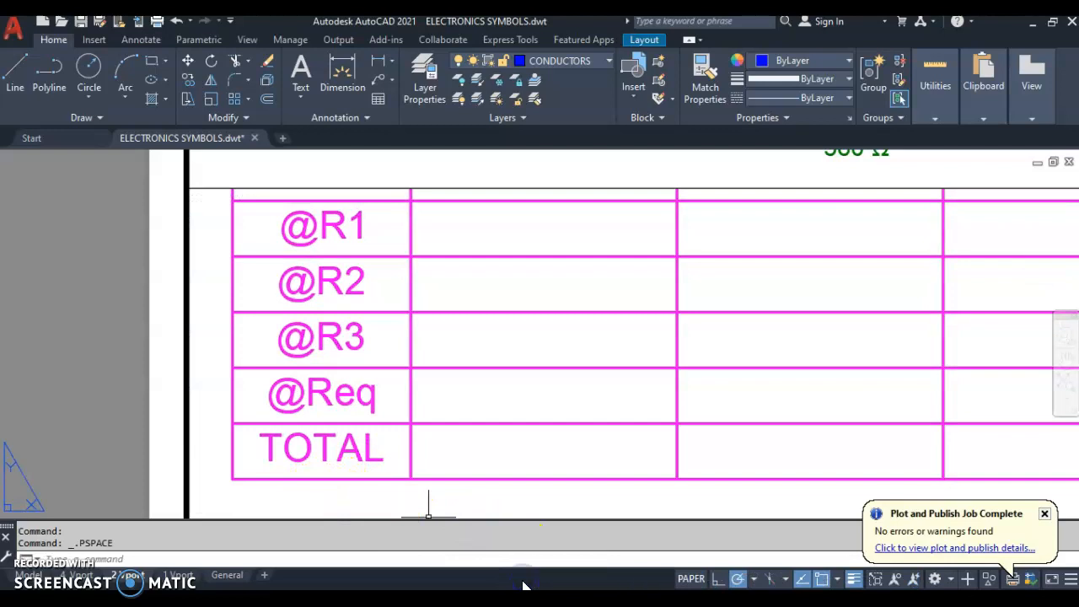
pyautogui.scroll(-4, 497, 481)
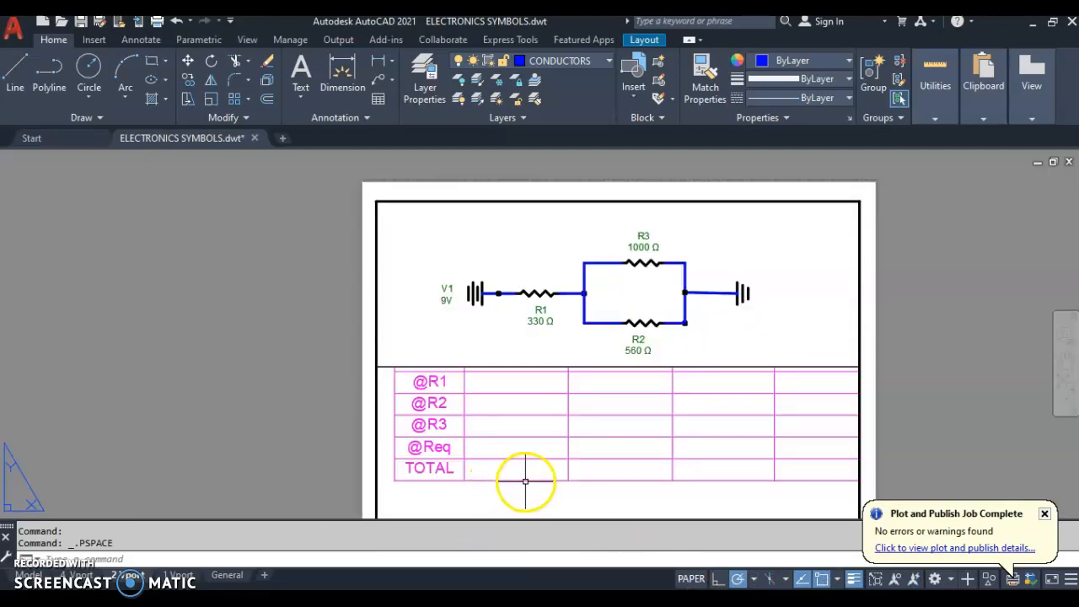
pyautogui.moveTo(526, 481); pyautogui.dragTo(489, 354, button='middle')
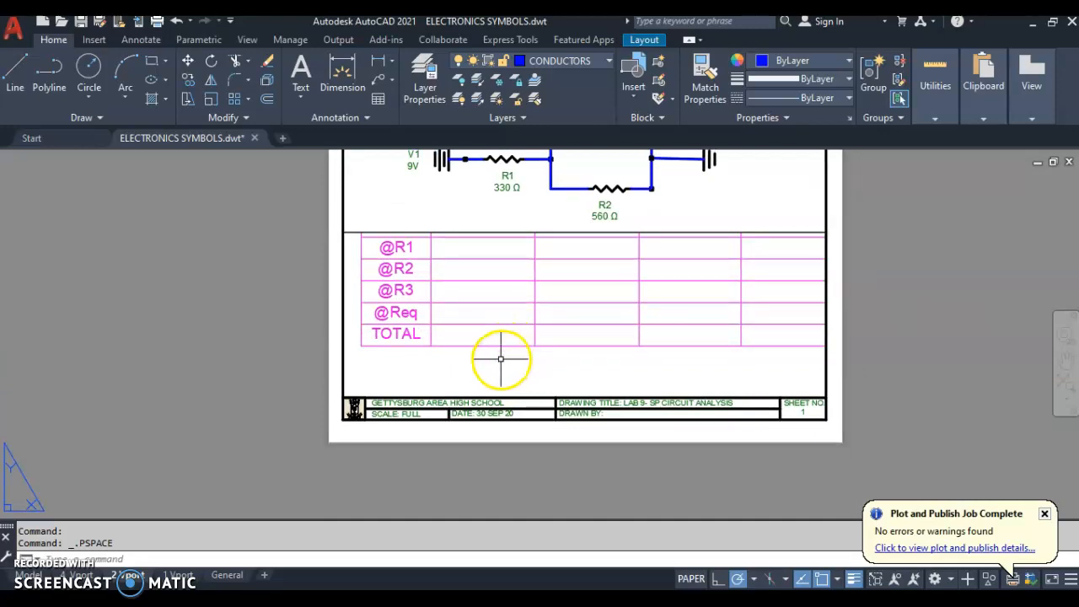
pyautogui.doubleClick(501, 359)
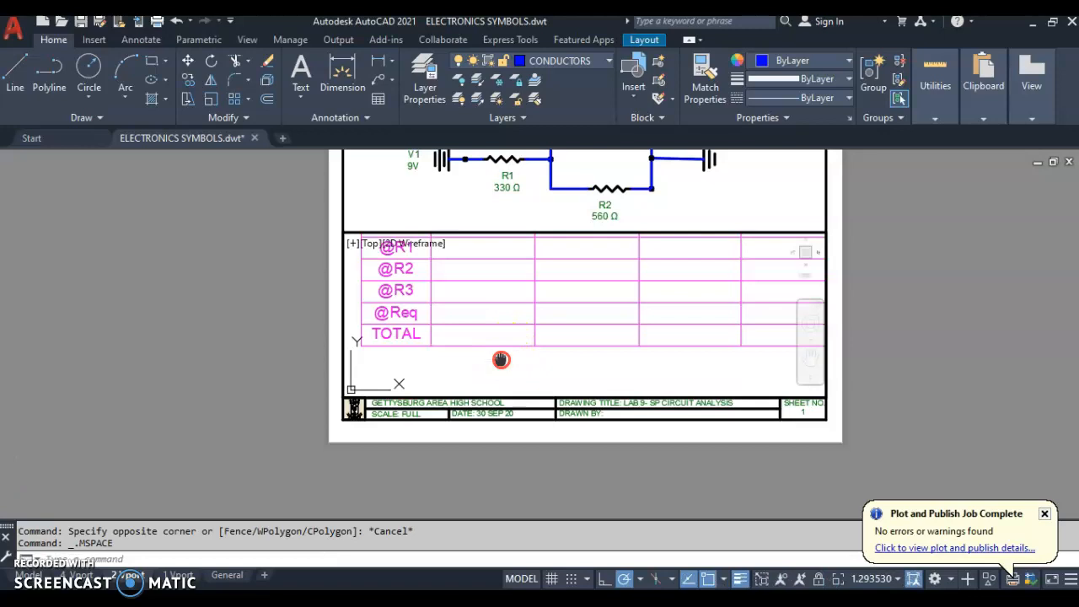
pyautogui.scroll(-3, 498, 363)
pyautogui.scroll(-3, 494, 364)
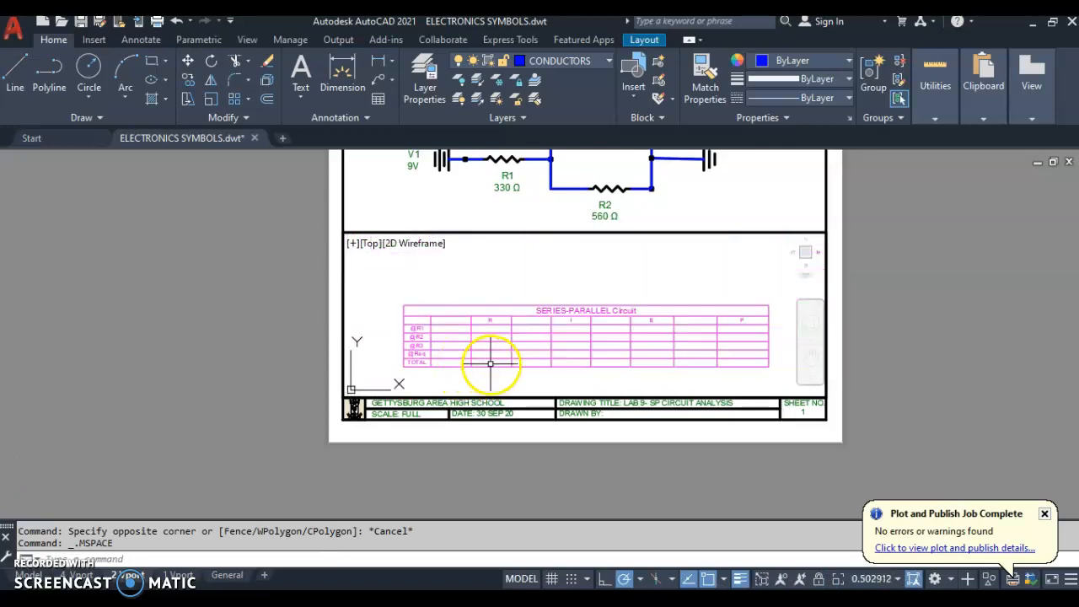
pyautogui.scroll(3, 480, 346)
pyautogui.scroll(-2, 480, 346)
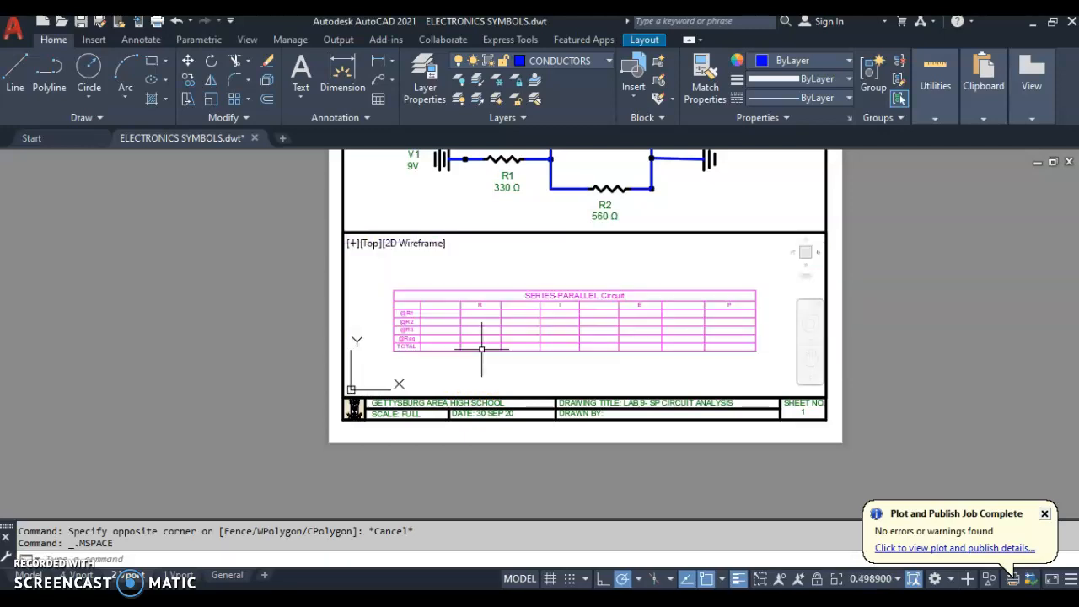
pyautogui.scroll(2, 493, 357)
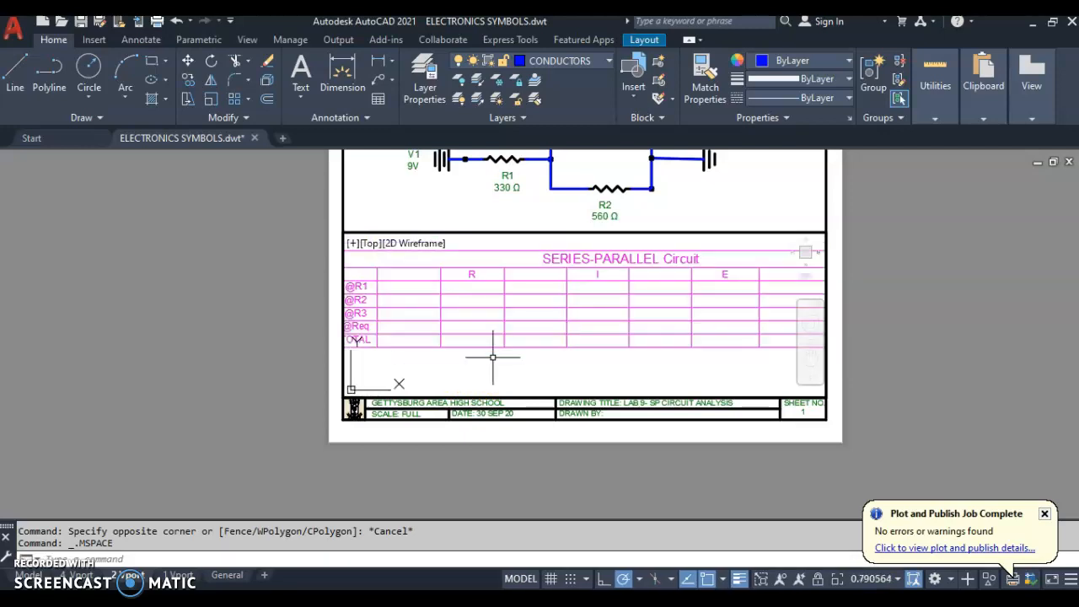
pyautogui.scroll(-2, 492, 357)
pyautogui.moveTo(493, 357); pyautogui.dragTo(500, 351, button='middle')
pyautogui.doubleClick(290, 353)
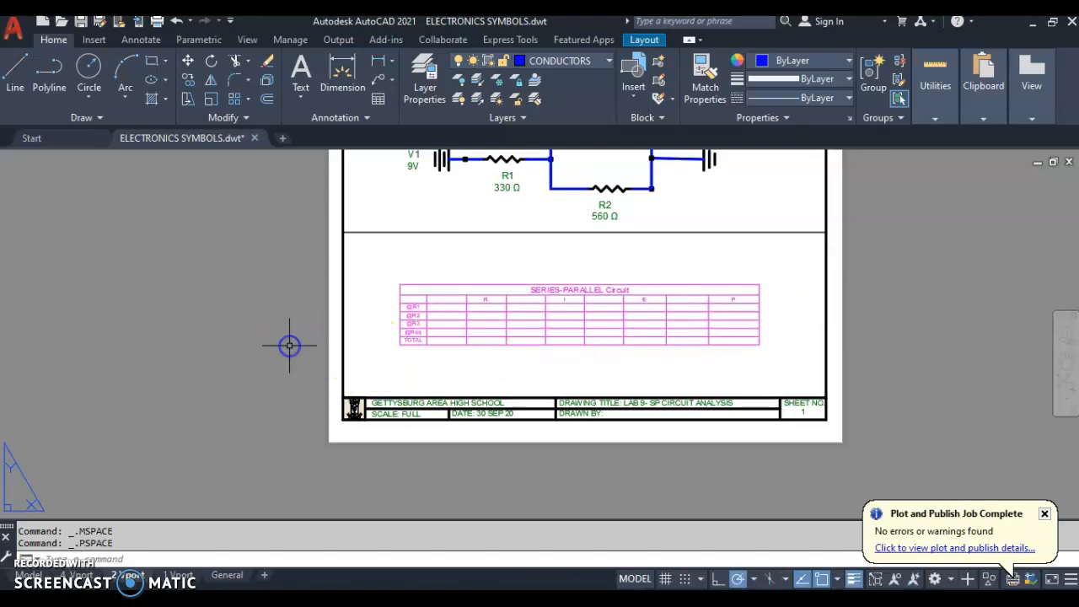
# Change the lab number in the title block's drawing title to 11.
pyautogui.scroll(4, 619, 419)
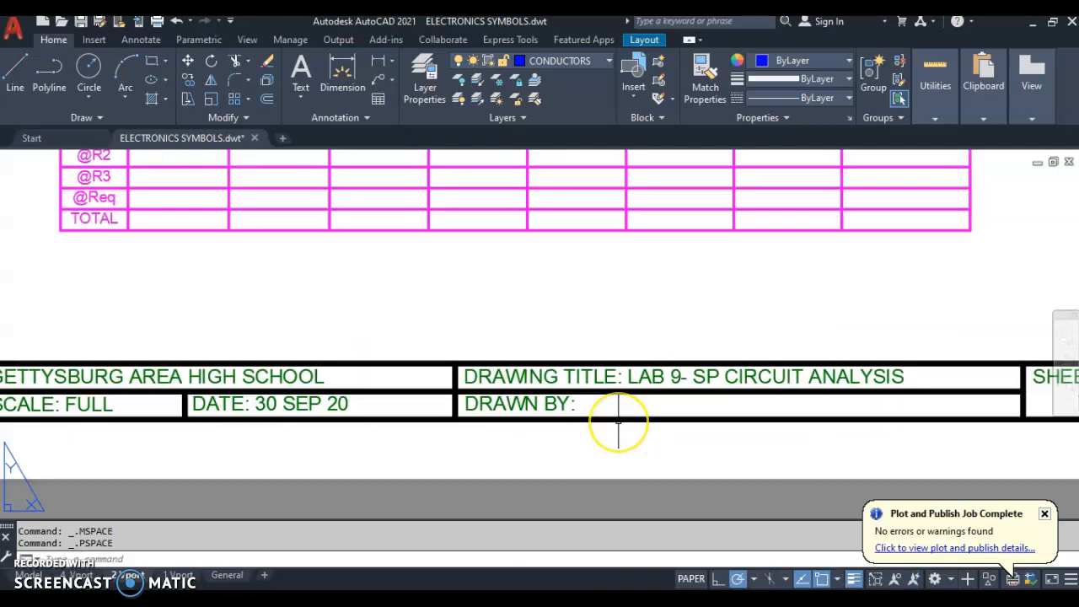
pyautogui.scroll(-2, 619, 419)
pyautogui.click(654, 395)
pyautogui.doubleClick(654, 395)
pyautogui.doubleClick(655, 395)
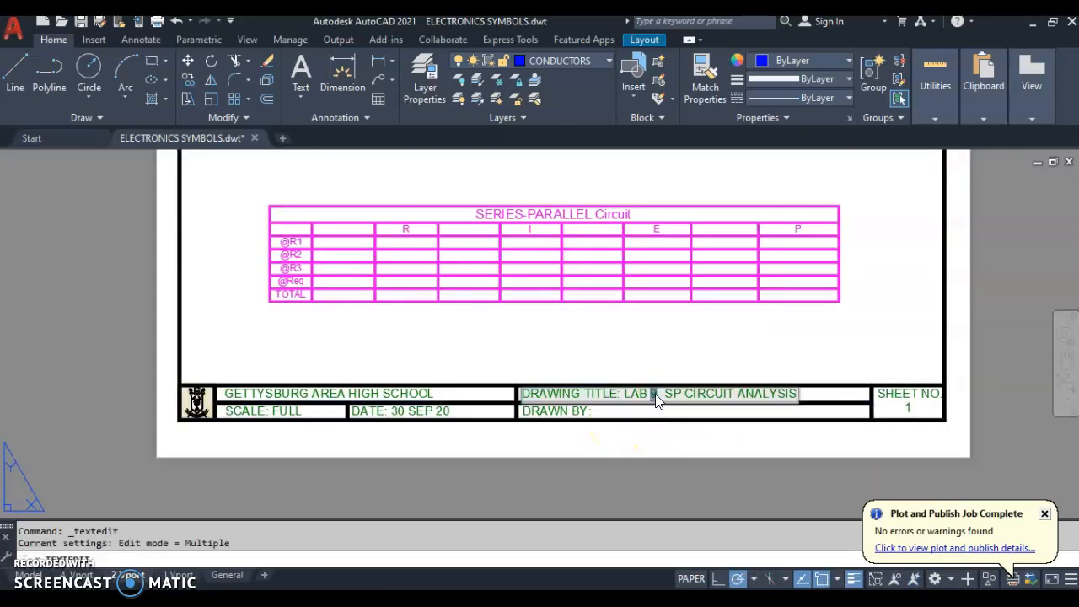
pyautogui.write('11')
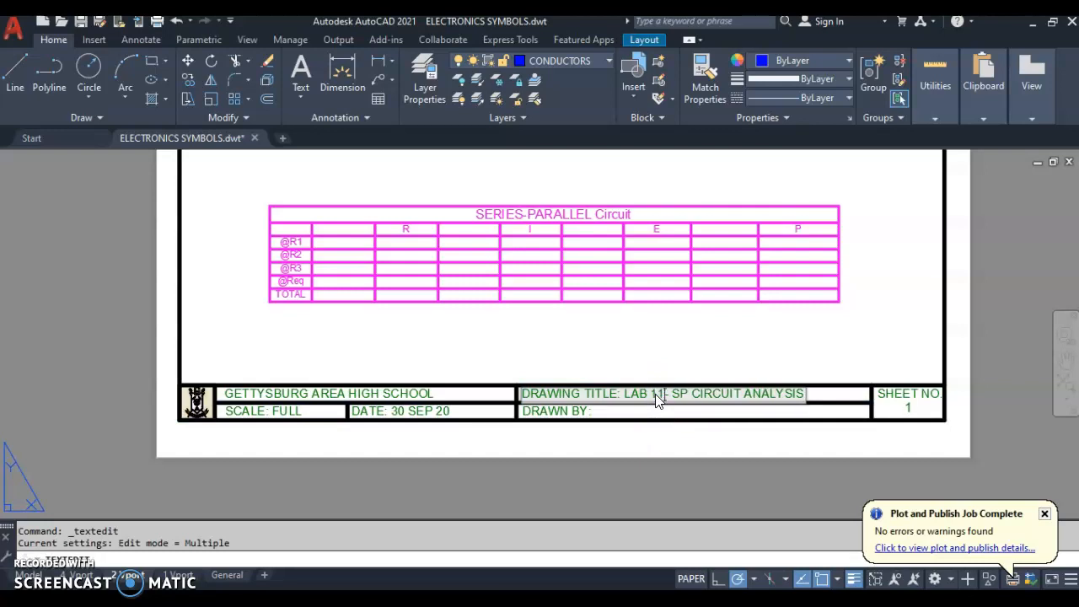
# Replace ANALYSIS with MEASUREMENTS in the drawing title and end the text editing.
pyautogui.click(745, 394)
pyautogui.moveTo(755, 395); pyautogui.dragTo(793, 395)
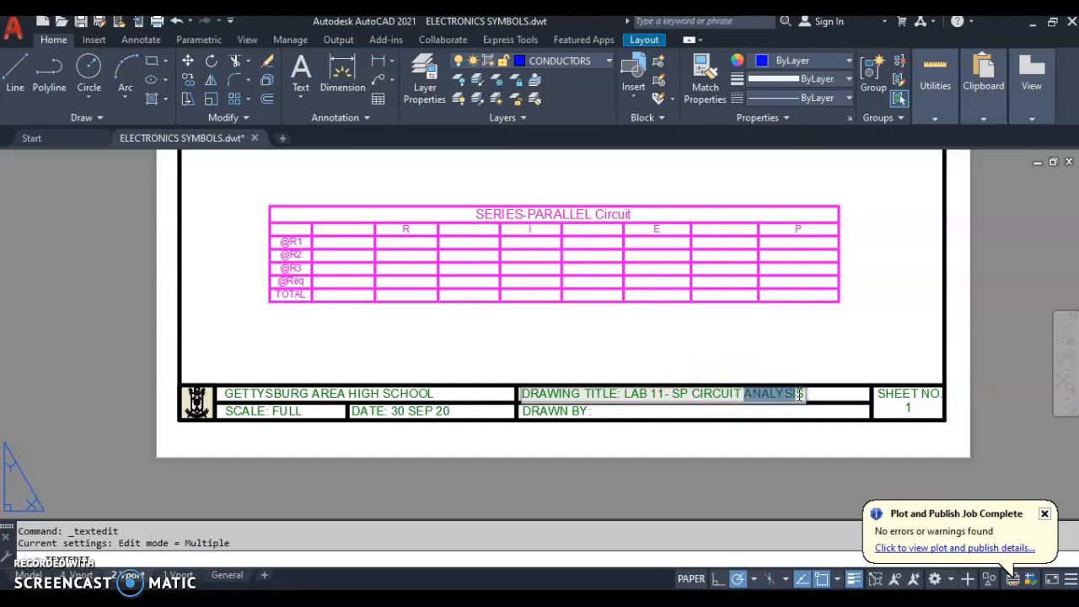
pyautogui.write('MEASUREMENT')
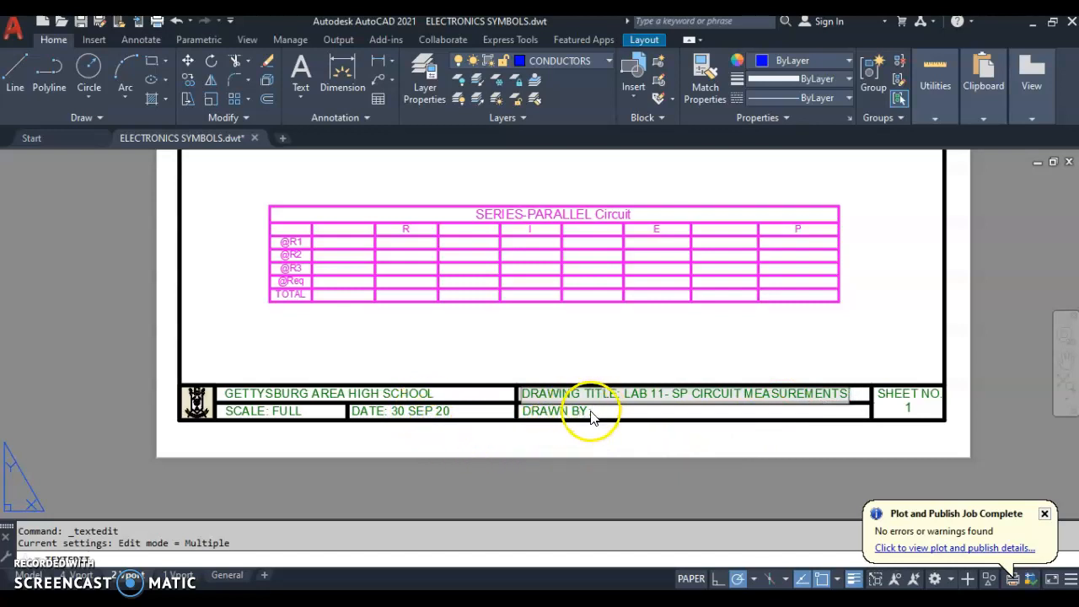
pyautogui.click(527, 419)
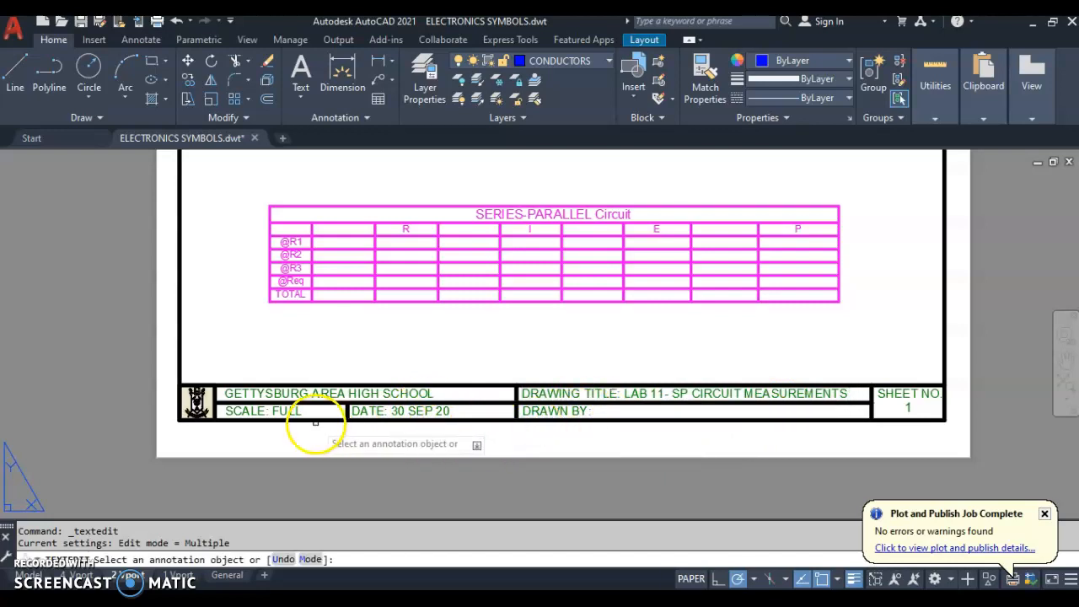
pyautogui.click(343, 435)
pyautogui.press('Escape')
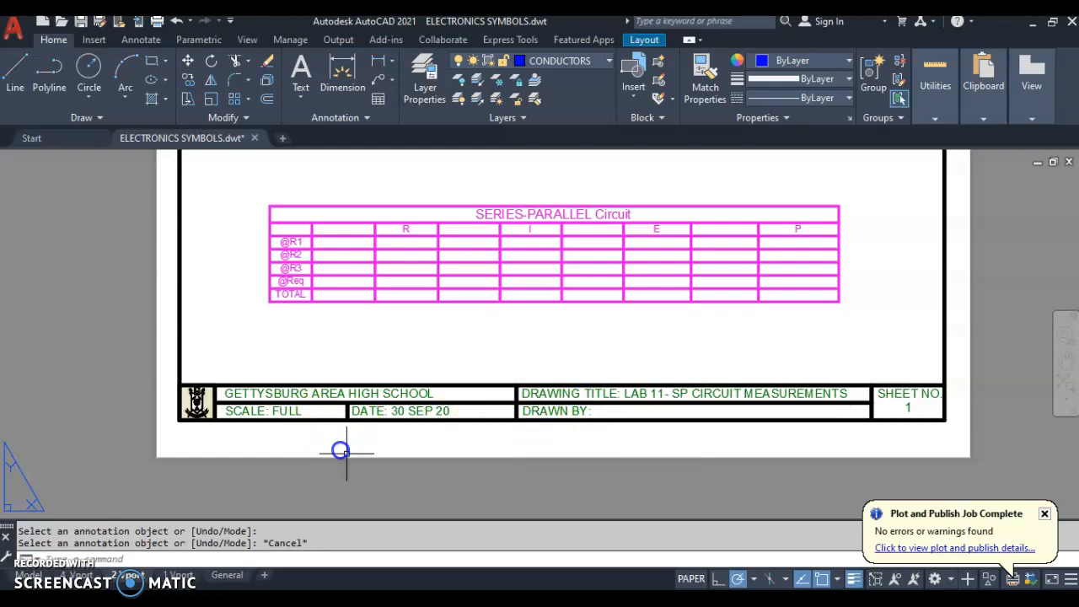
pyautogui.scroll(-2, 414, 464)
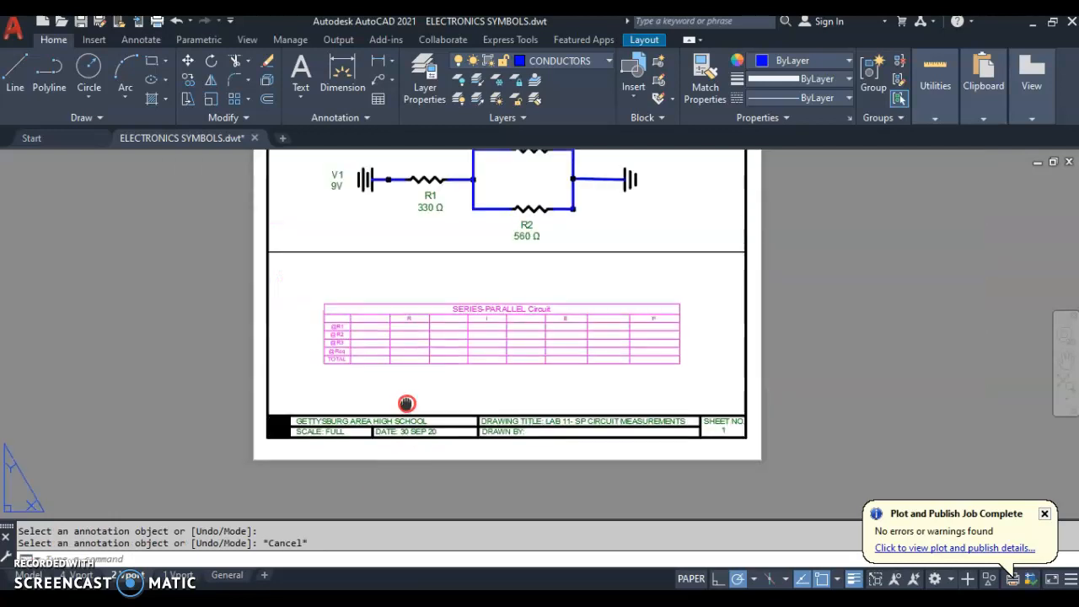
pyautogui.moveTo(405, 404); pyautogui.dragTo(407, 436, button='middle')
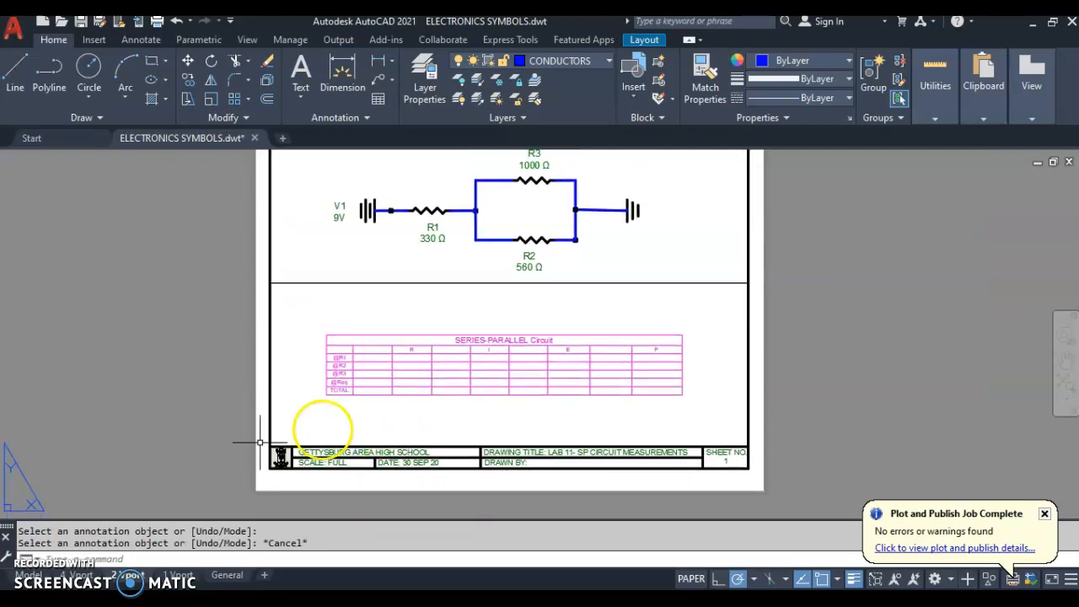